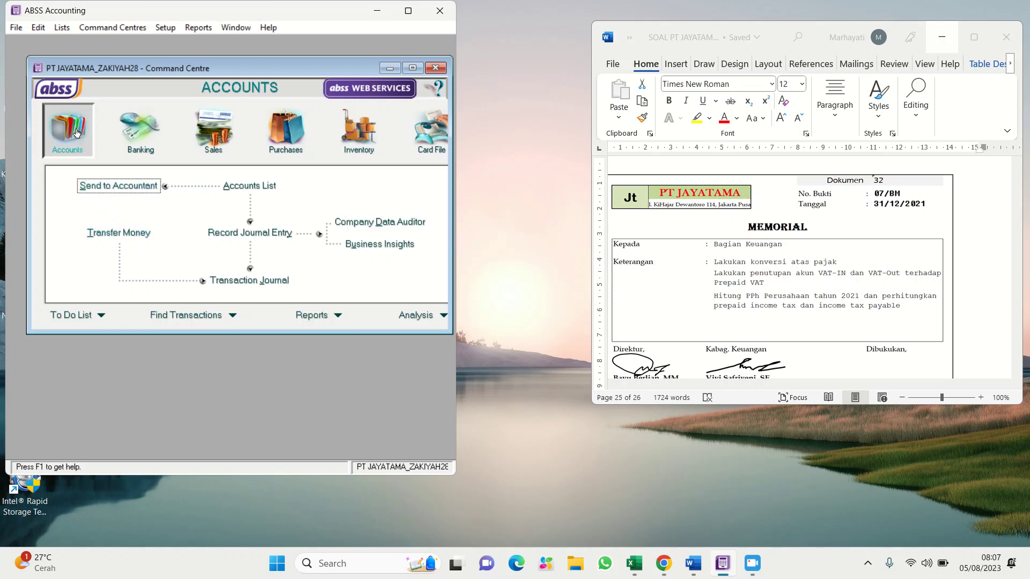
Widen the accounting window and start a new journal entry numbered 07/BM, dated 31/12/2021.
{"action": "left_click_drag", "start_coordinate": [456, 53], "coordinate": [555, 56]}
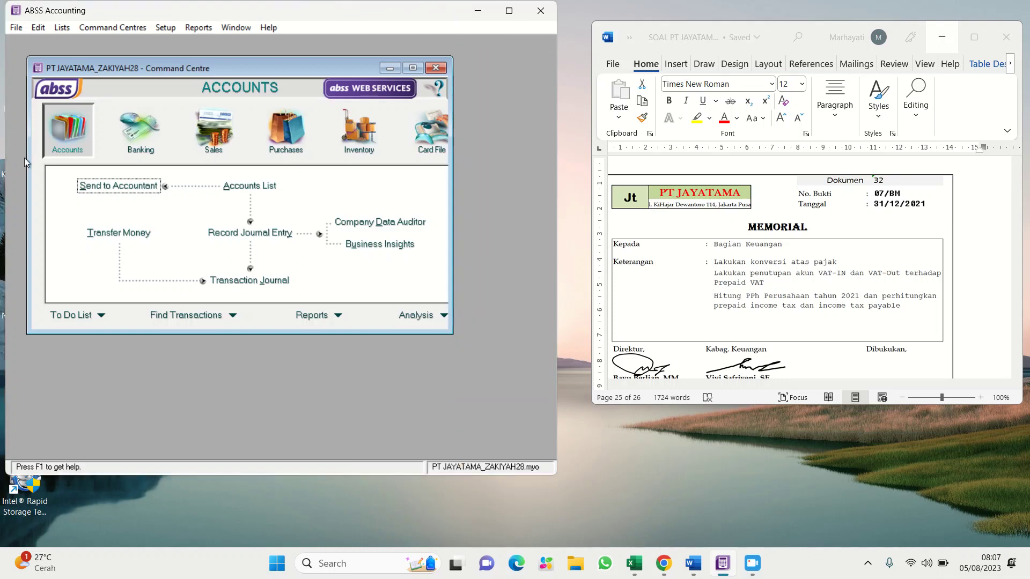
{"action": "left_click", "coordinate": [250, 233]}
{"action": "left_click", "coordinate": [199, 161]}
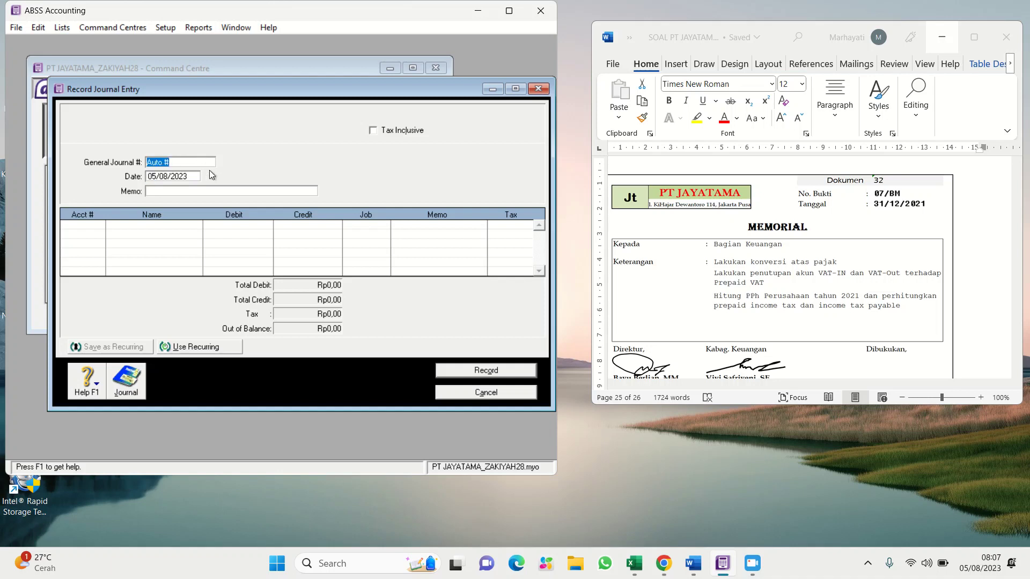
{"action": "type", "text": "07/BM"}
{"action": "left_click", "coordinate": [197, 176]}
{"action": "type", "text": "31"}
Add account 2-1204 Value Added Tax - VAT Out as the first line of the journal entry.
{"action": "left_click", "coordinate": [94, 226]}
{"action": "left_click", "coordinate": [100, 225]}
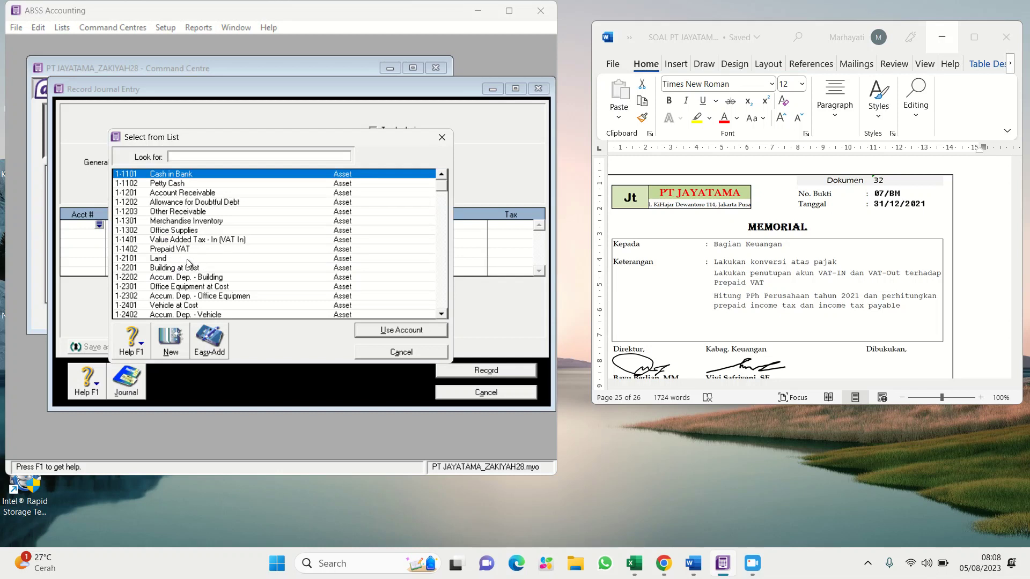
{"action": "scroll", "coordinate": [187, 264], "scroll_direction": "down", "scroll_amount": 3}
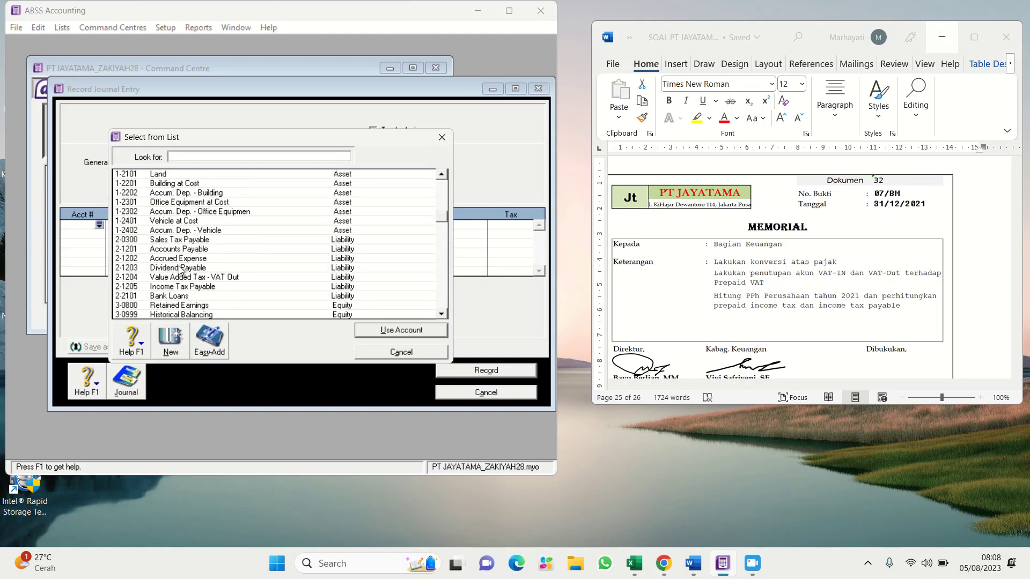
{"action": "left_click", "coordinate": [182, 278]}
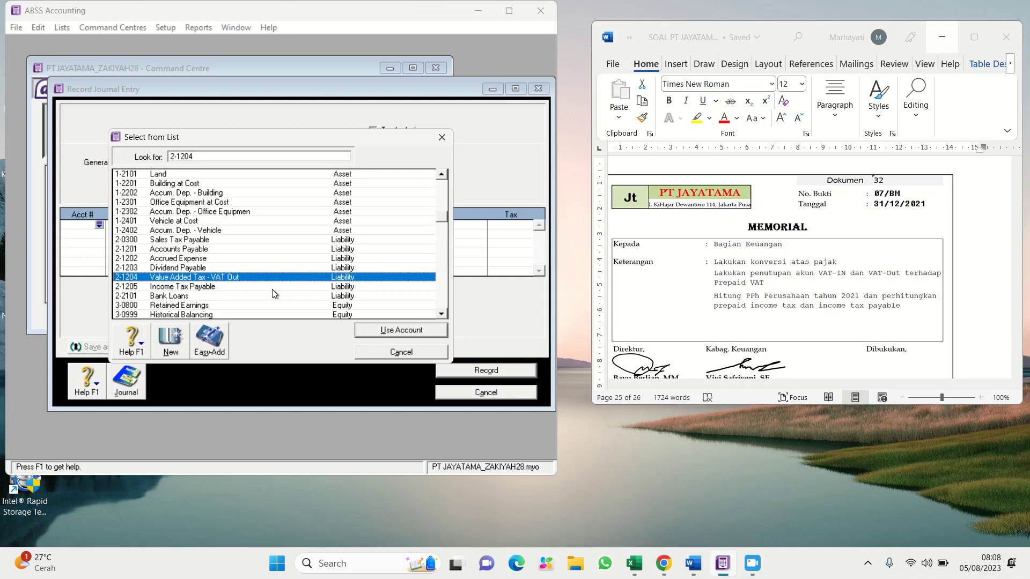
{"action": "left_click", "coordinate": [367, 329]}
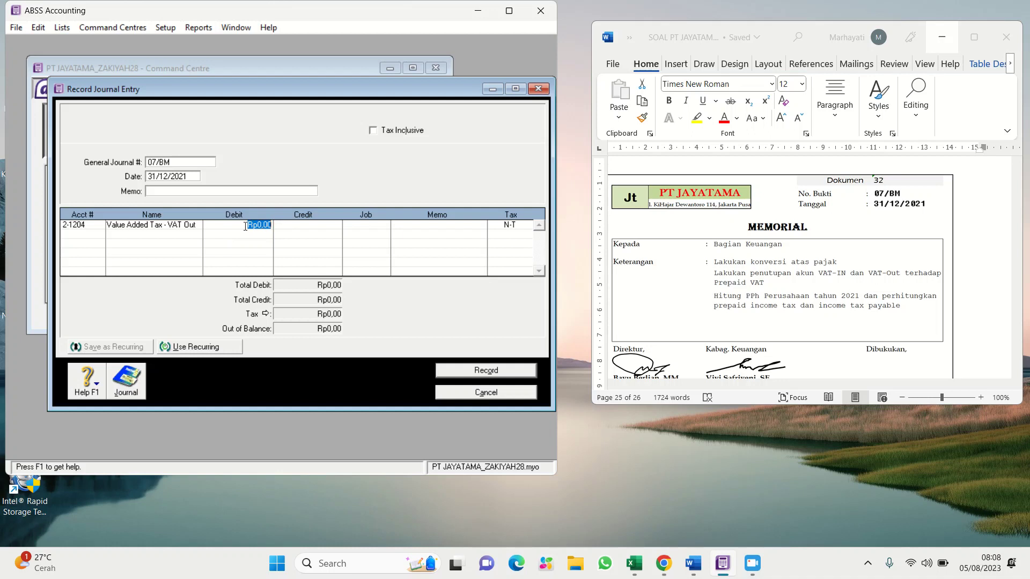
Add account 1-1401 Value Added Tax - In (VAT In) as the second line of the journal entry.
{"action": "left_click", "coordinate": [90, 234]}
{"action": "left_click", "coordinate": [99, 234]}
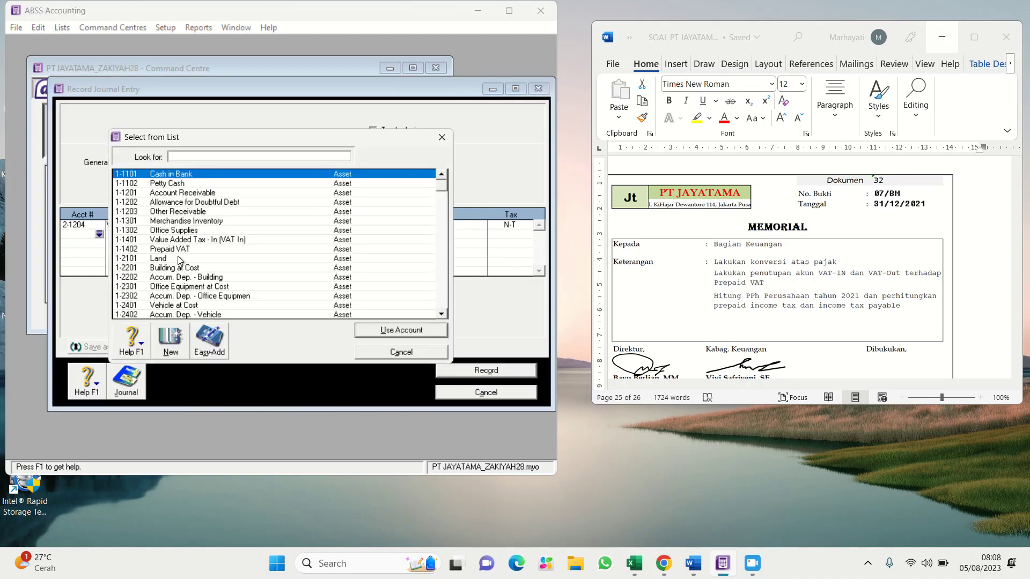
{"action": "type", "text": "1-1401"}
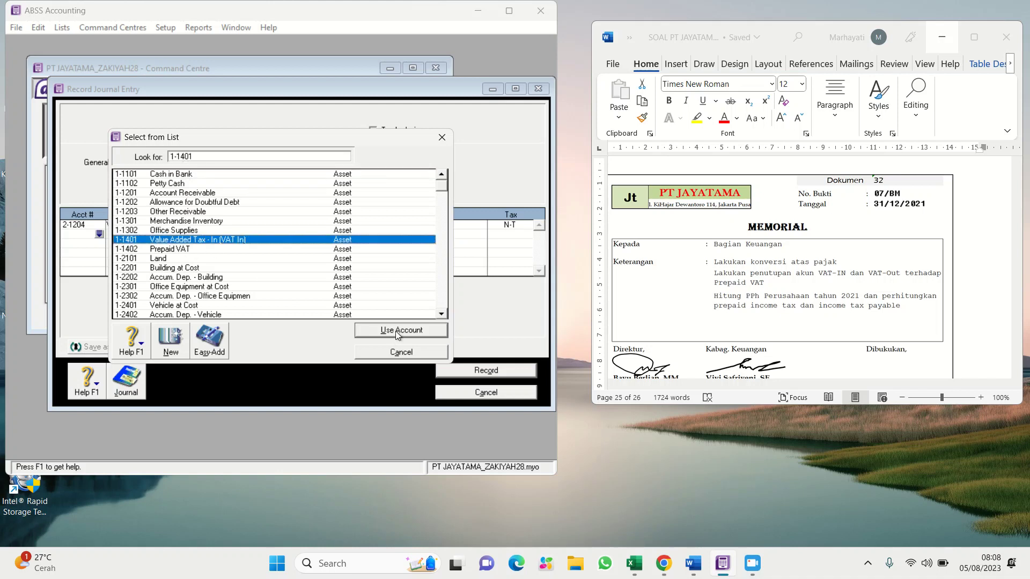
{"action": "left_click", "coordinate": [397, 331]}
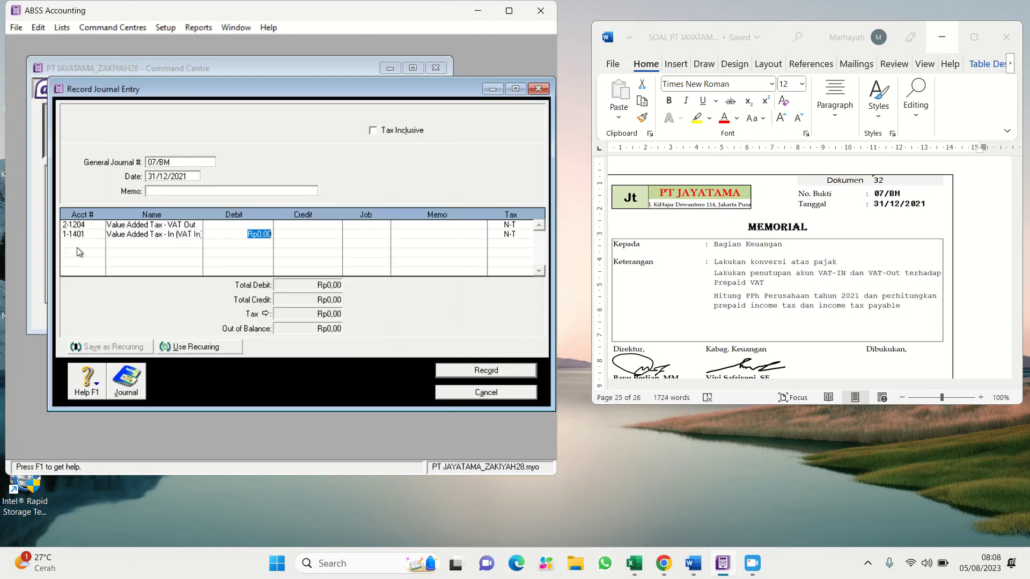
Add account 1-1402 Prepaid VAT as the third line of the journal entry.
{"action": "left_click", "coordinate": [92, 243]}
{"action": "left_click", "coordinate": [99, 245]}
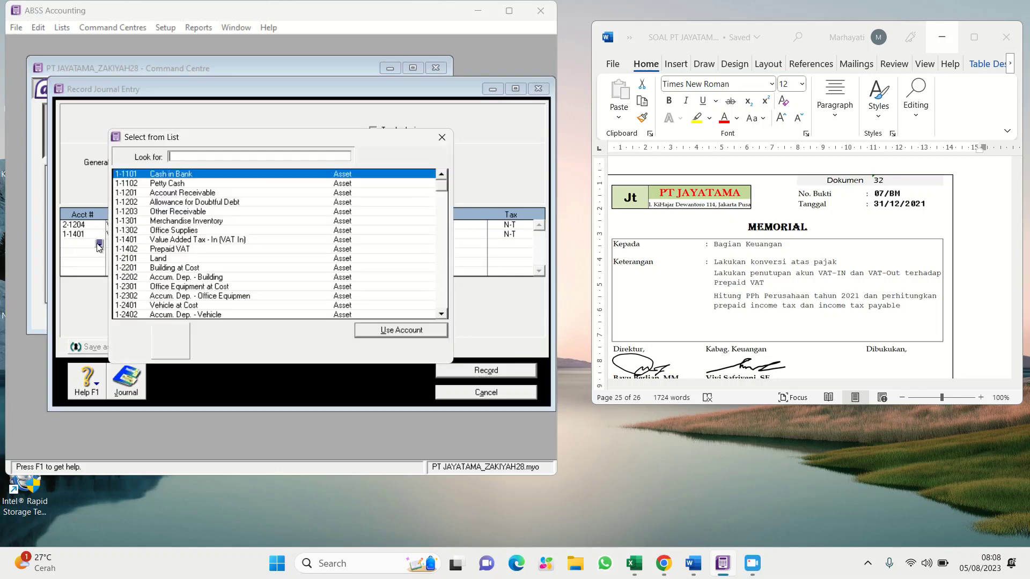
{"action": "left_click", "coordinate": [188, 250]}
{"action": "left_click", "coordinate": [412, 330]}
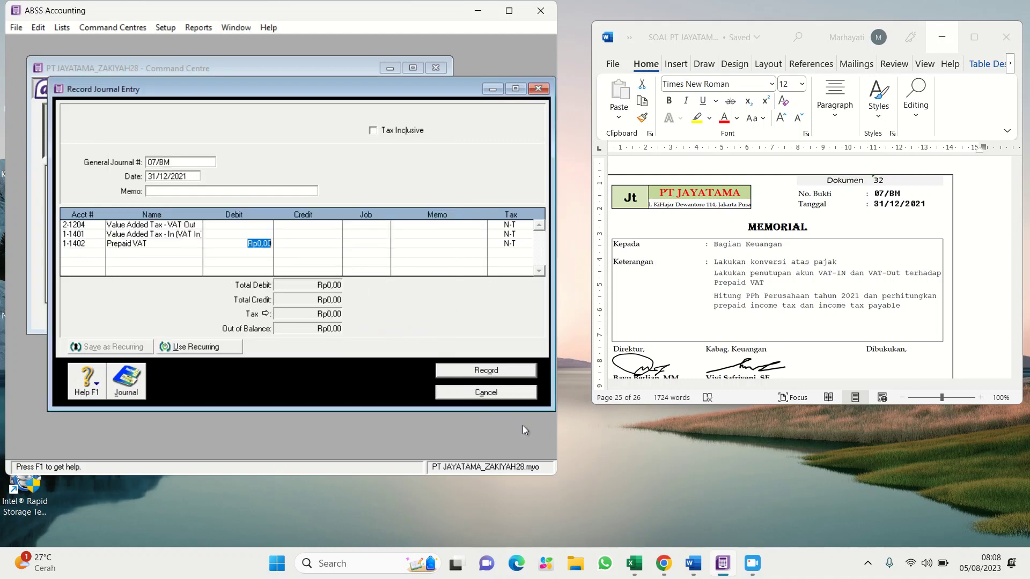
Switch to the tribal1 workbook in Excel and examine the balances of the VAT In, Prepaid VAT and VAT Out accounts.
{"action": "left_click", "coordinate": [739, 561]}
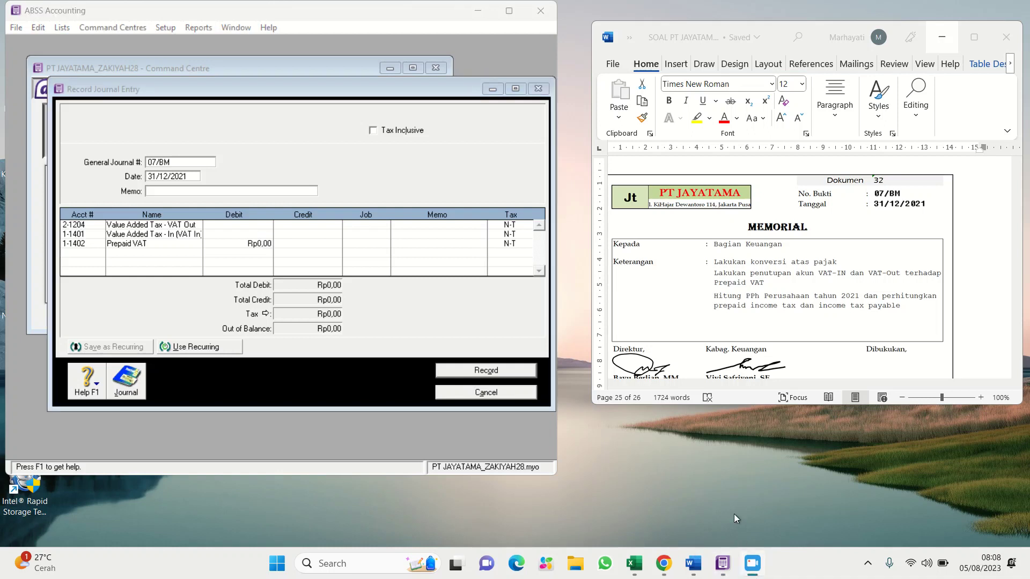
{"action": "mouse_move", "coordinate": [634, 563]}
{"action": "left_click", "coordinate": [635, 566]}
{"action": "mouse_move", "coordinate": [634, 566]}
{"action": "left_click", "coordinate": [576, 509]}
{"action": "scroll", "coordinate": [573, 247], "scroll_direction": "down", "scroll_amount": 2}
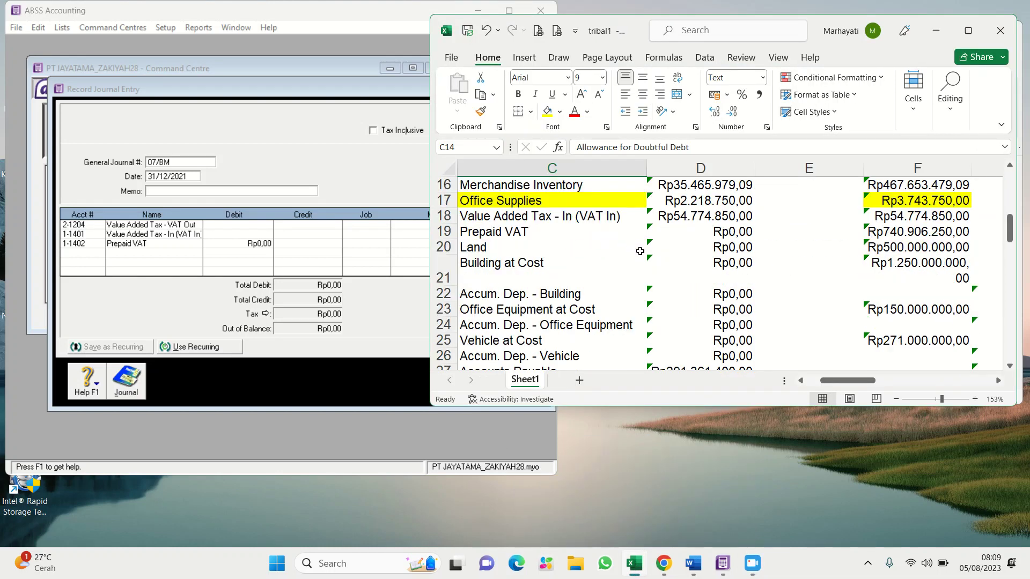
{"action": "scroll", "coordinate": [692, 293], "scroll_direction": "up", "scroll_amount": 1}
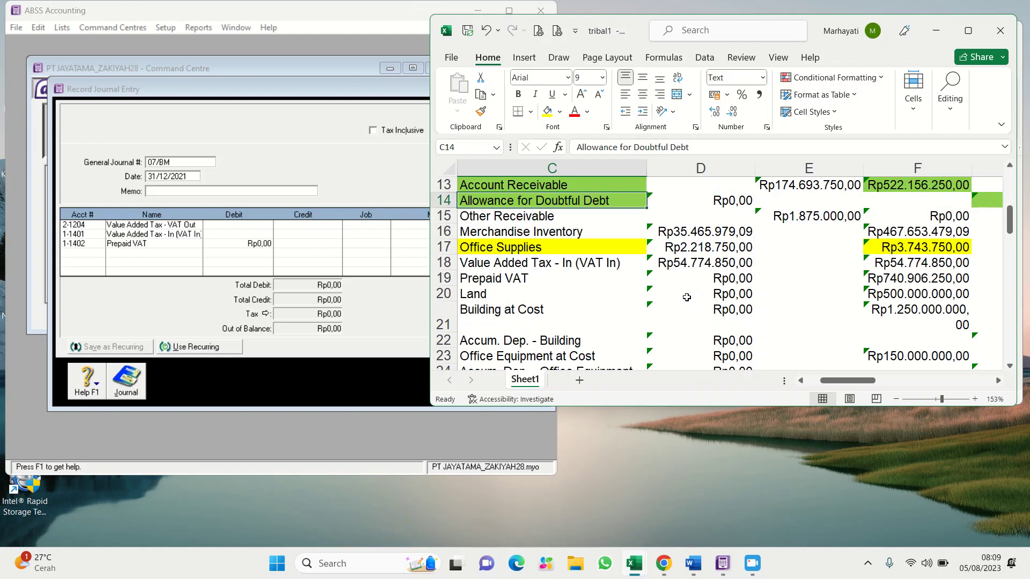
{"action": "scroll", "coordinate": [686, 297], "scroll_direction": "up", "scroll_amount": 1}
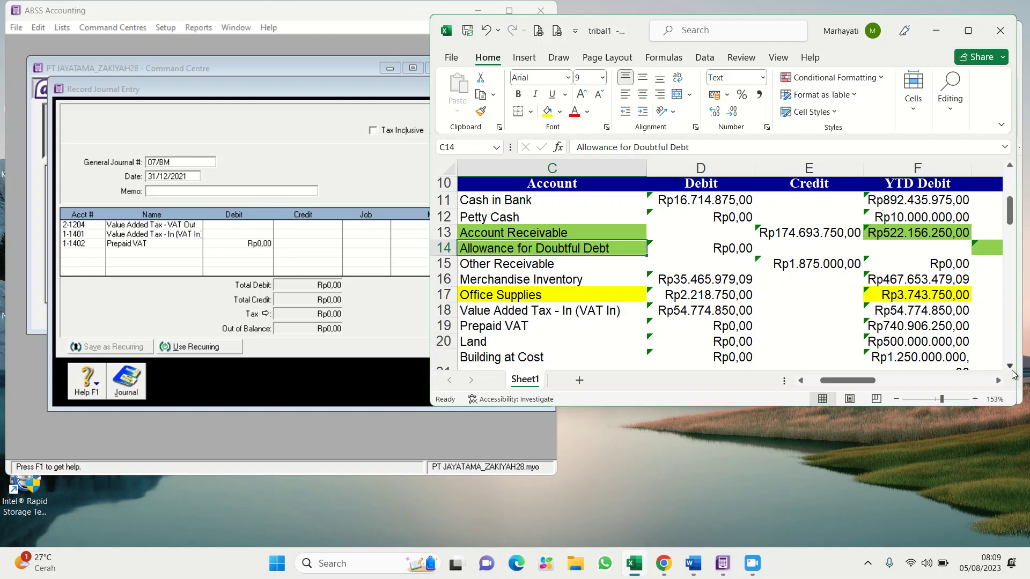
{"action": "left_click", "coordinate": [998, 381]}
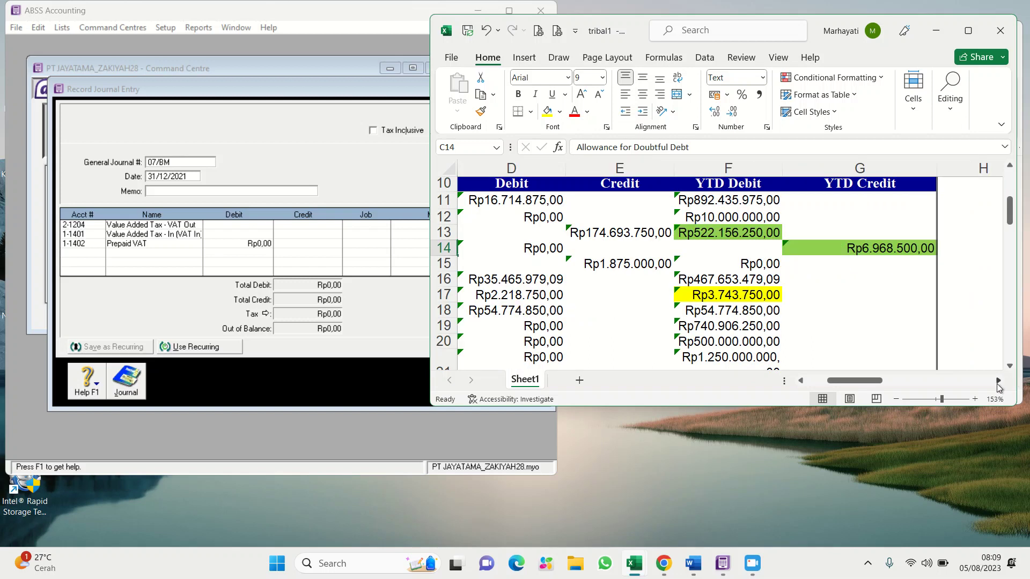
{"action": "left_click", "coordinate": [801, 380]}
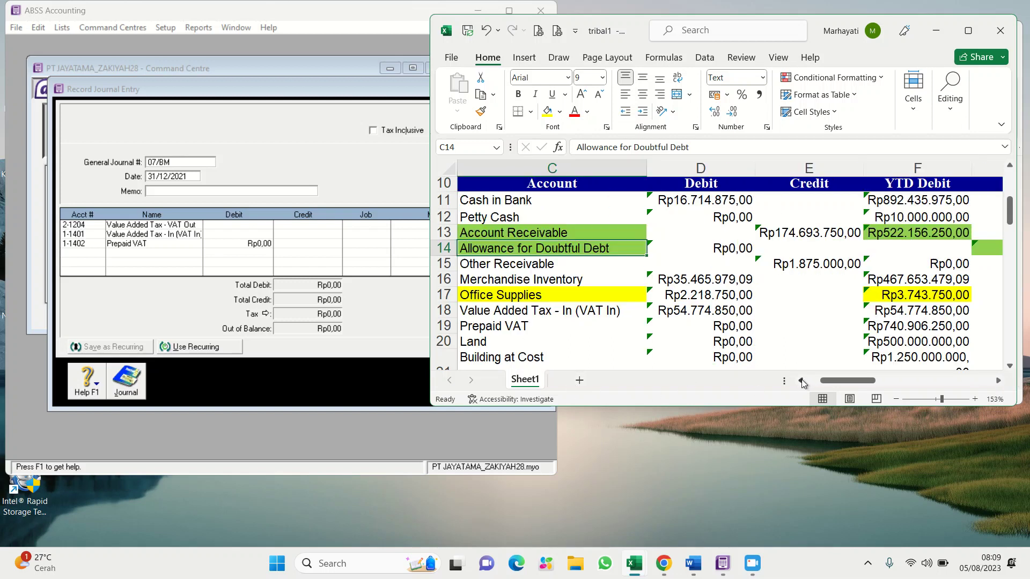
{"action": "left_click", "coordinate": [801, 379]}
{"action": "scroll", "coordinate": [713, 345], "scroll_direction": "down", "scroll_amount": 1}
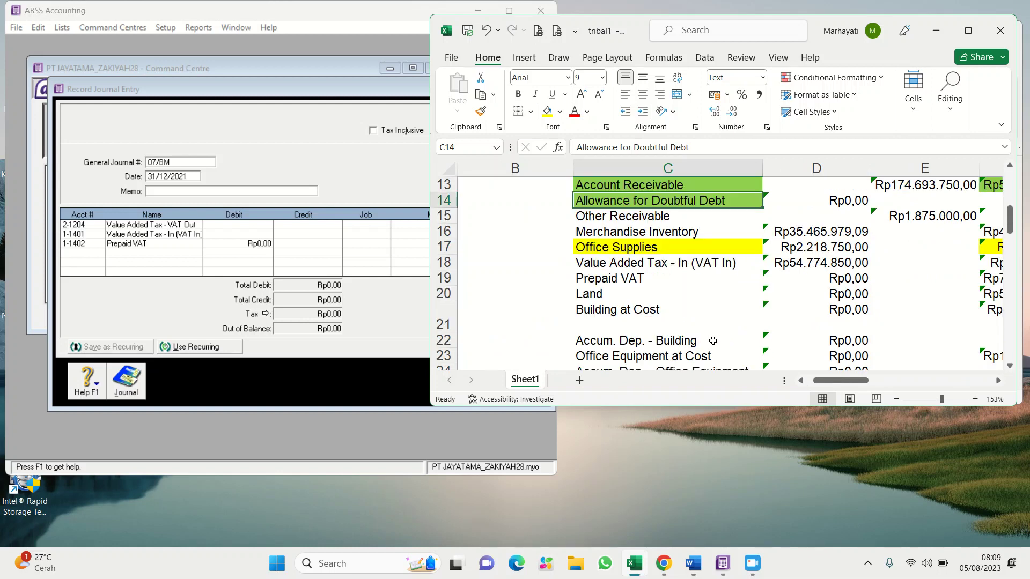
{"action": "scroll", "coordinate": [712, 342], "scroll_direction": "down", "scroll_amount": 1}
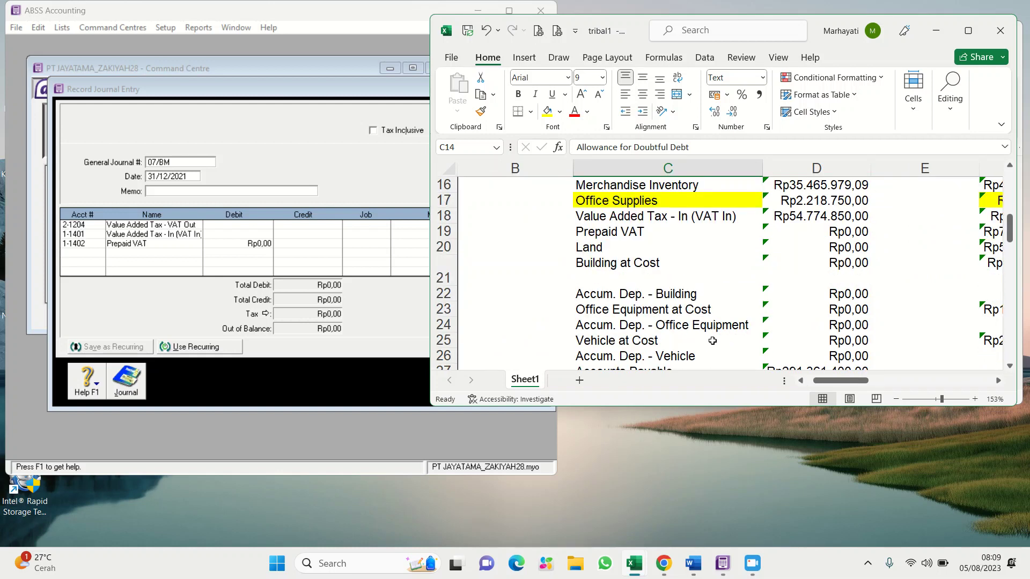
{"action": "scroll", "coordinate": [712, 341], "scroll_direction": "down", "scroll_amount": 2}
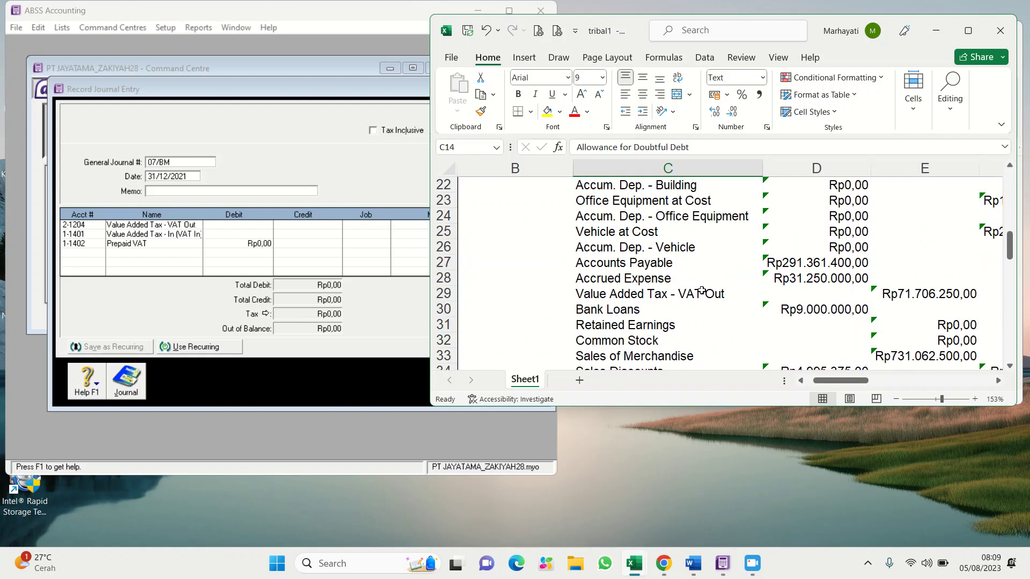
Format the Value Added Tax - VAT Out name in cell C29 with white bold text on a red fill.
{"action": "left_click", "coordinate": [701, 293]}
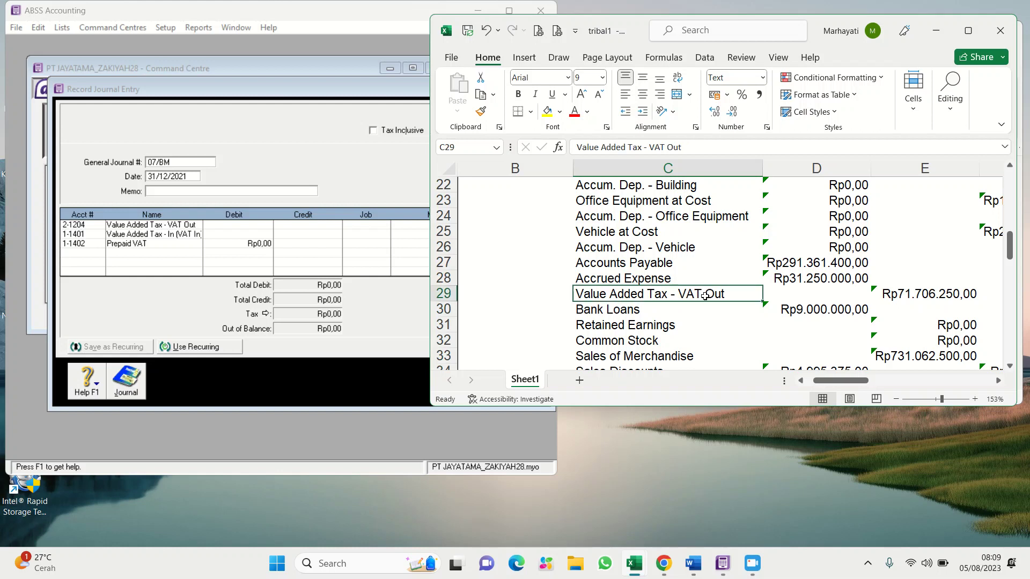
{"action": "left_click", "coordinate": [561, 111]}
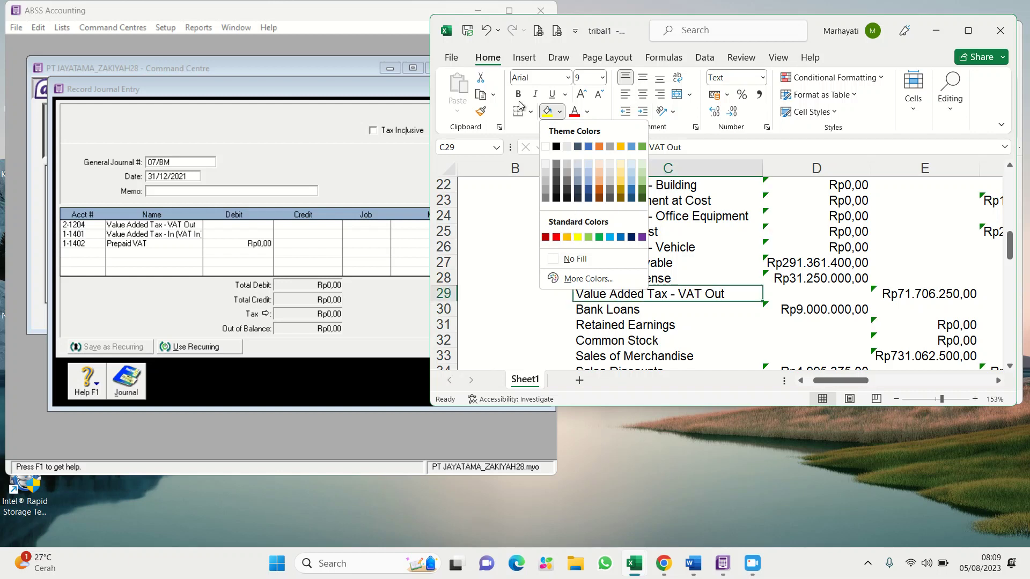
{"action": "left_click", "coordinate": [587, 111]}
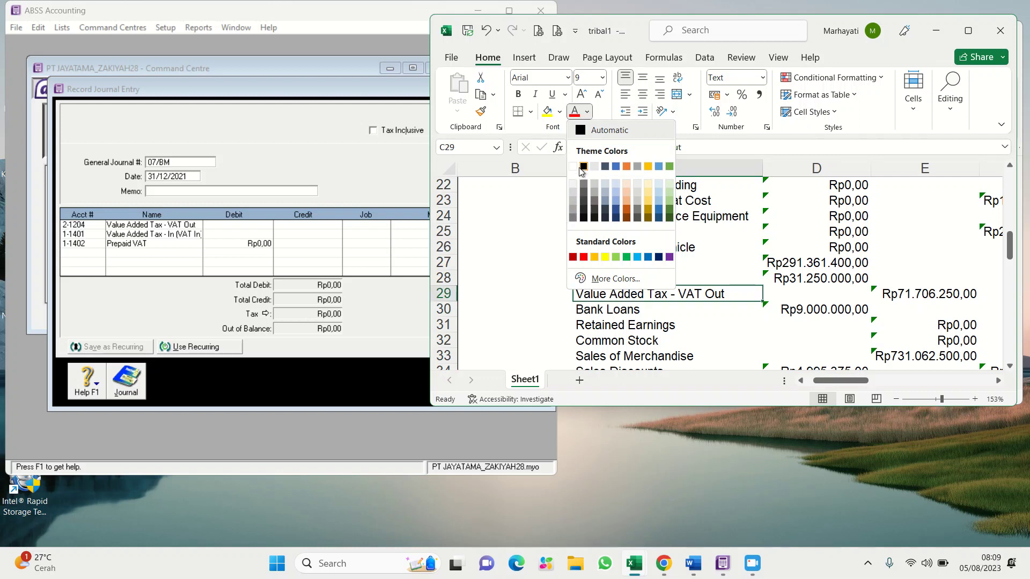
{"action": "left_click", "coordinate": [572, 167]}
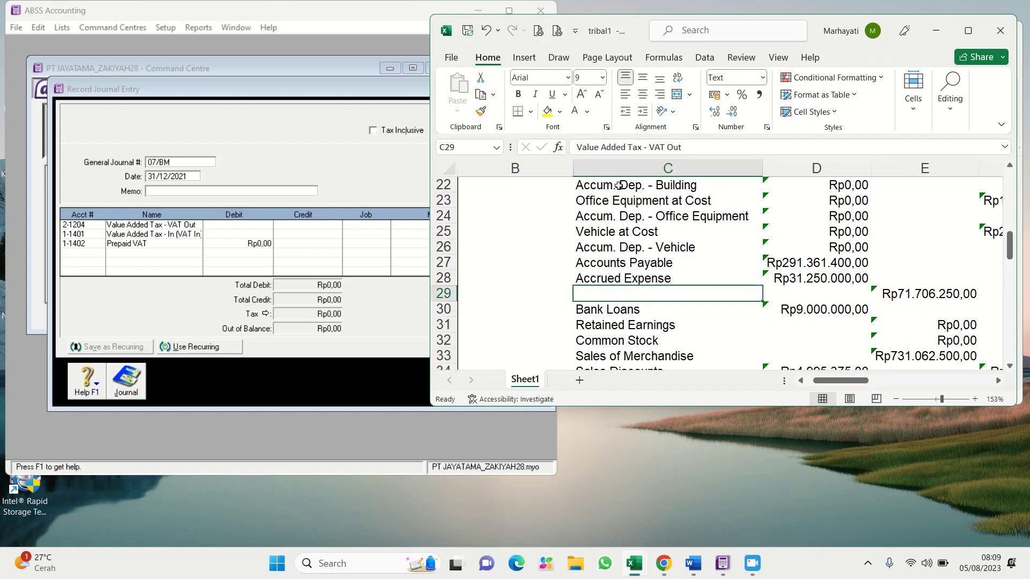
{"action": "left_click", "coordinate": [559, 112]}
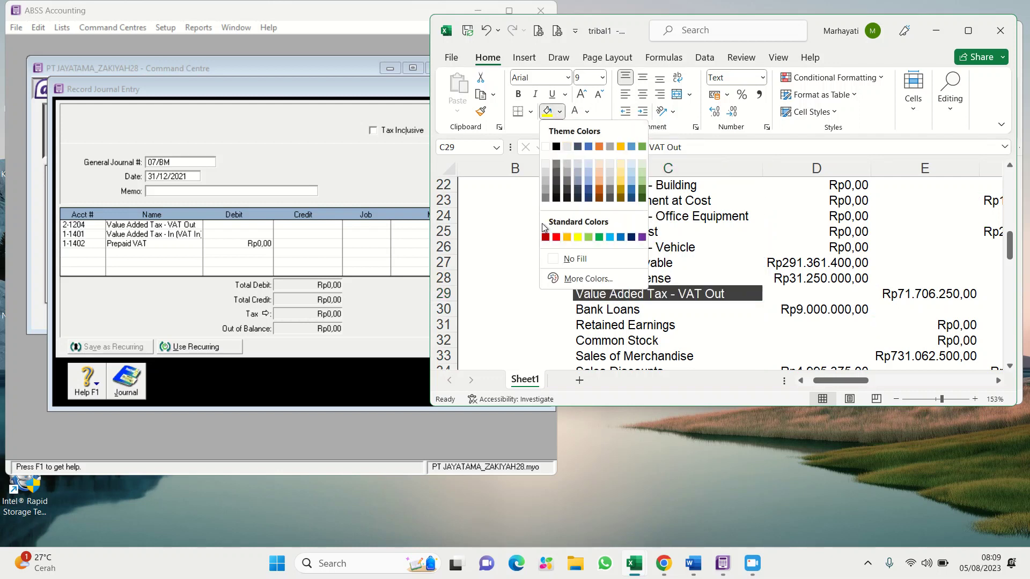
{"action": "left_click", "coordinate": [556, 237]}
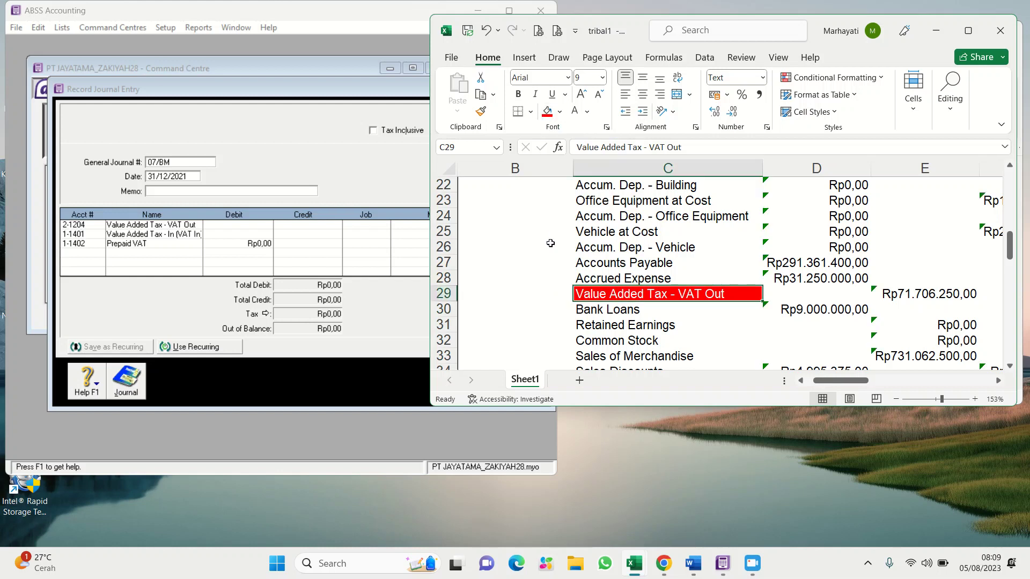
{"action": "left_click", "coordinate": [518, 95]}
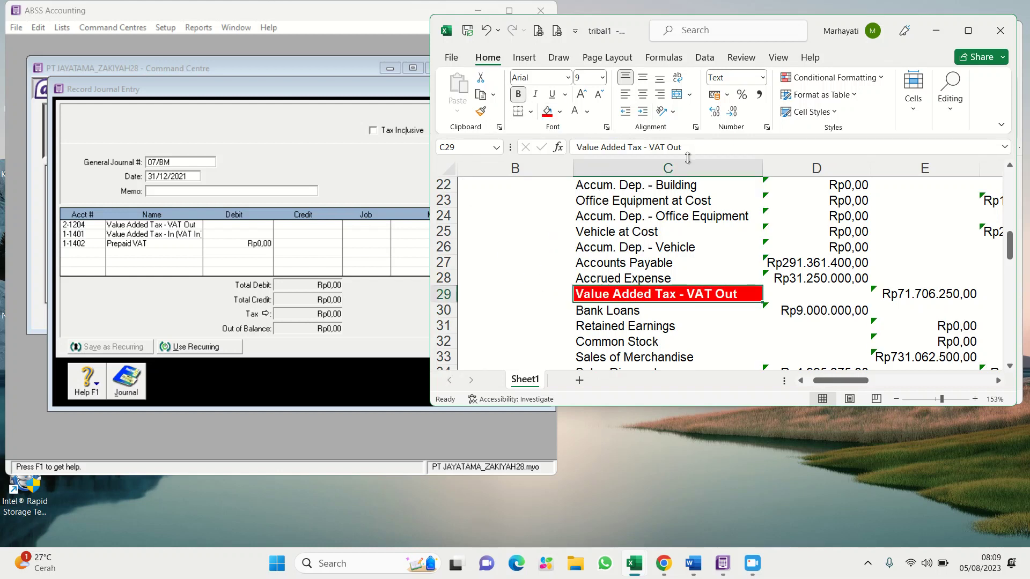
Format the VAT Out credit amount in cell E29 with a red fill and white bold text.
{"action": "left_click", "coordinate": [947, 299]}
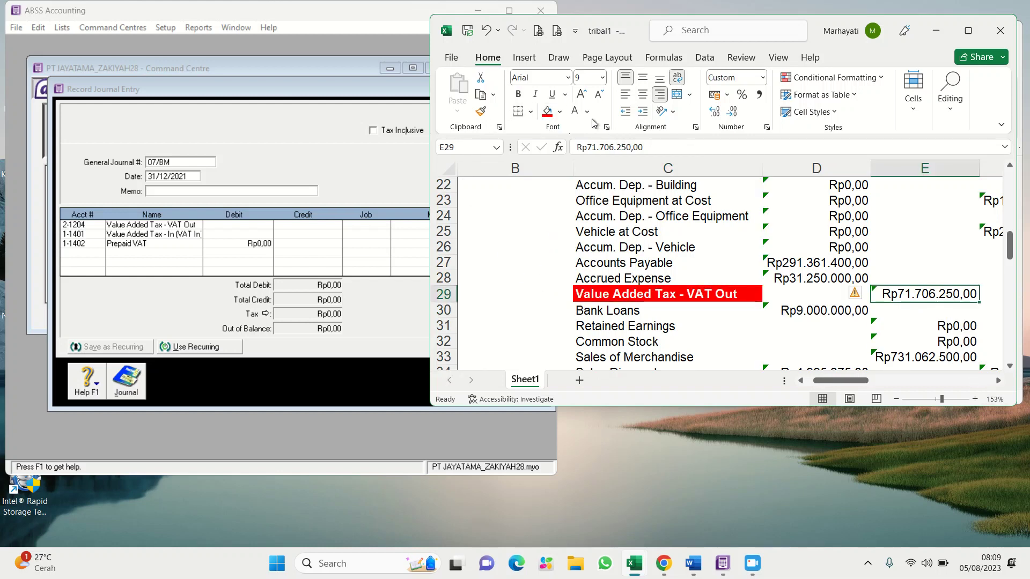
{"action": "left_click", "coordinate": [547, 110]}
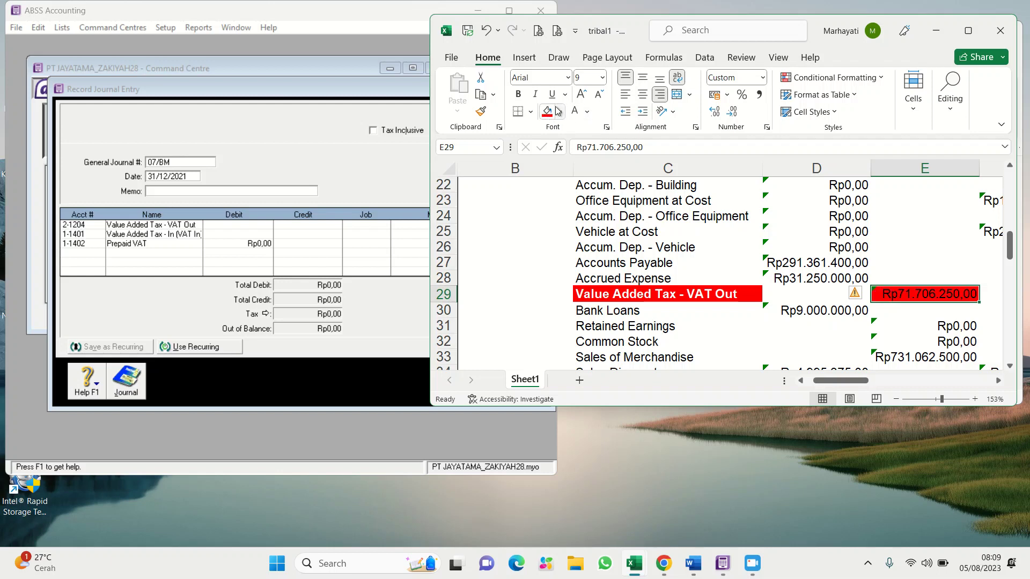
{"action": "left_click", "coordinate": [589, 112]}
{"action": "left_click", "coordinate": [577, 162]}
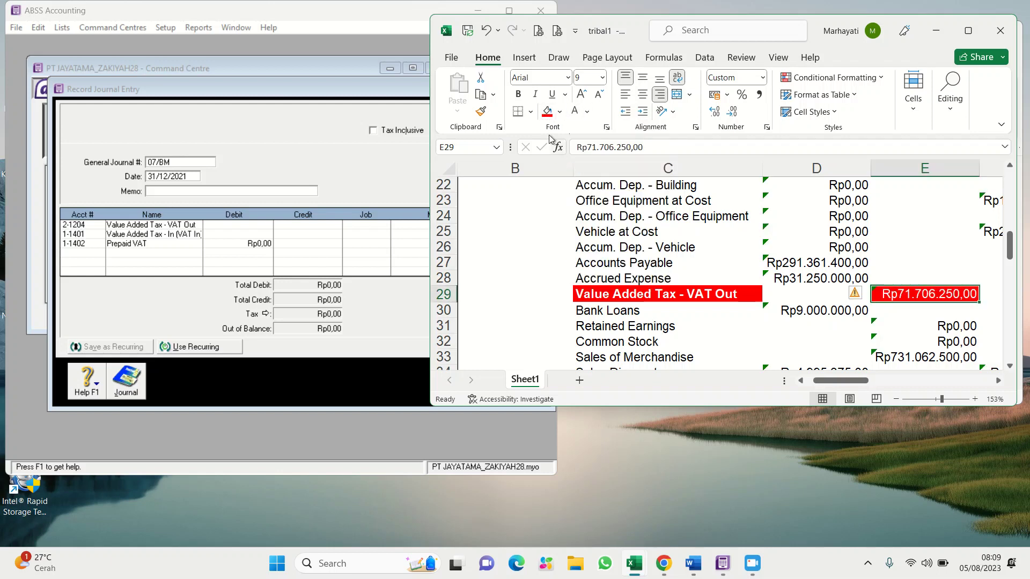
{"action": "left_click", "coordinate": [518, 95]}
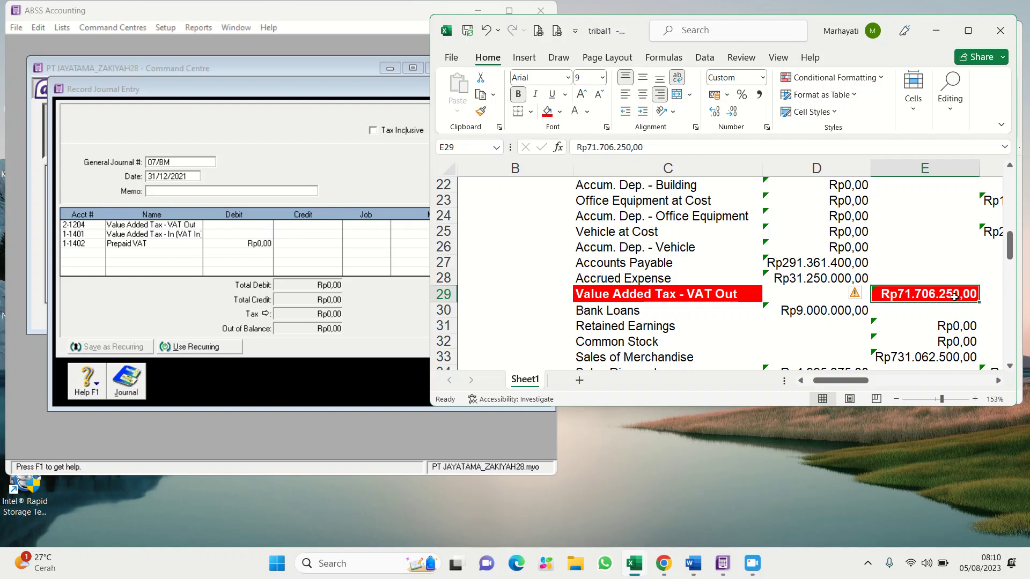
Return to ABSS Accounting and enter a debit of 71706250 on the Value Added Tax - VAT Out line.
{"action": "scroll", "coordinate": [954, 295], "scroll_direction": "up", "scroll_amount": 6}
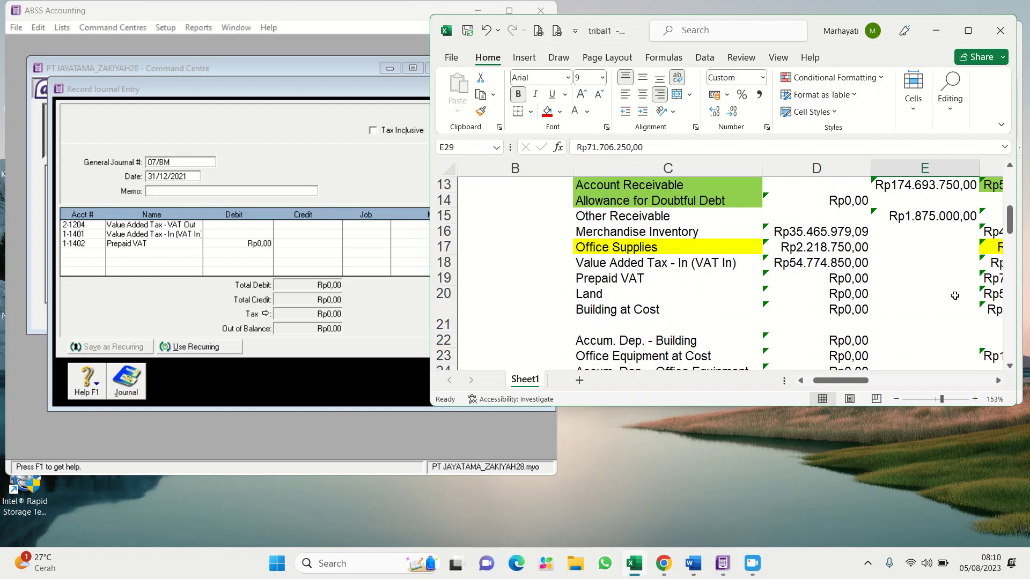
{"action": "scroll", "coordinate": [934, 296], "scroll_direction": "down", "scroll_amount": 6}
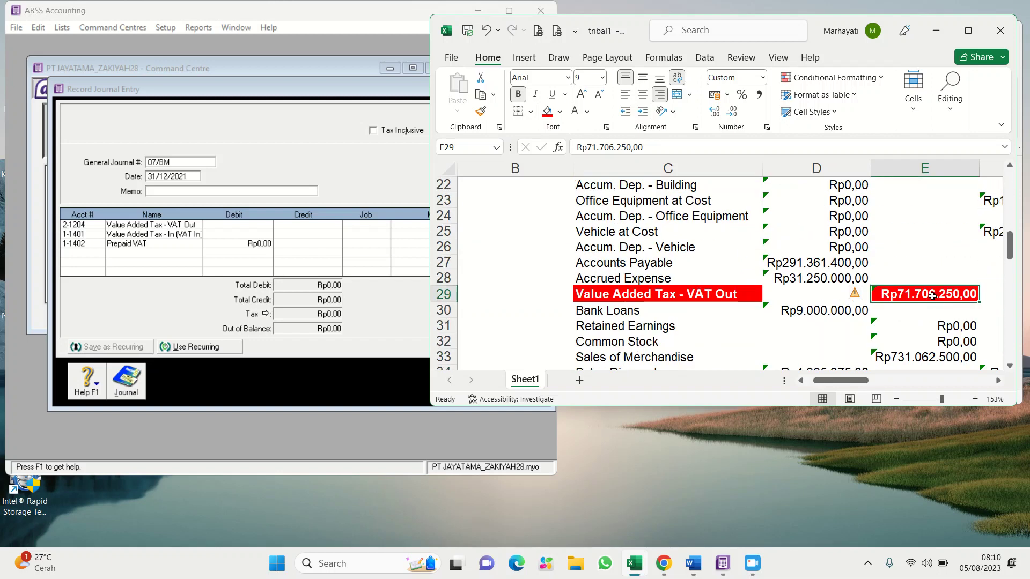
{"action": "left_click", "coordinate": [271, 226]}
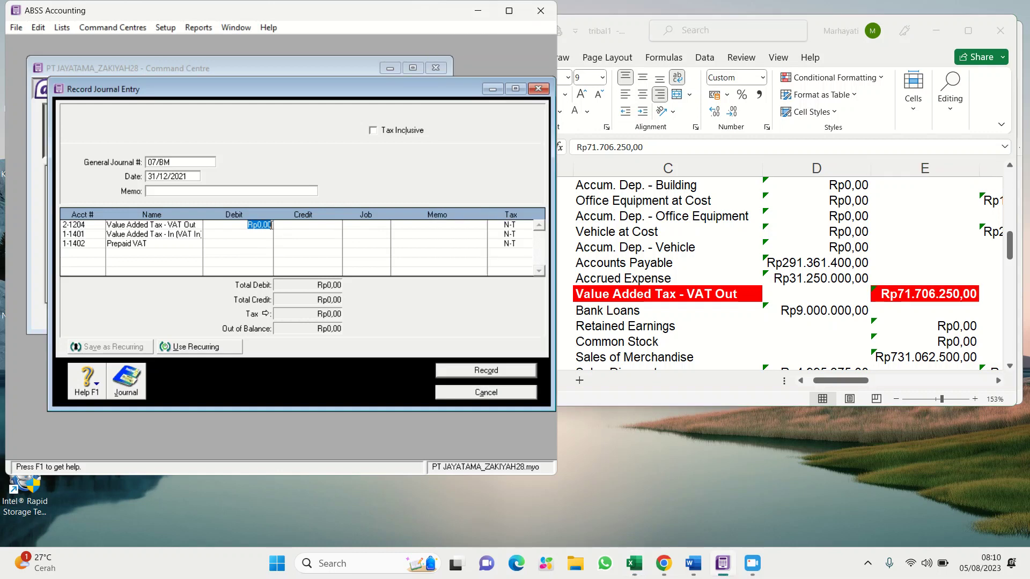
{"action": "type", "text": "71706250"}
{"action": "key", "text": "Return"}
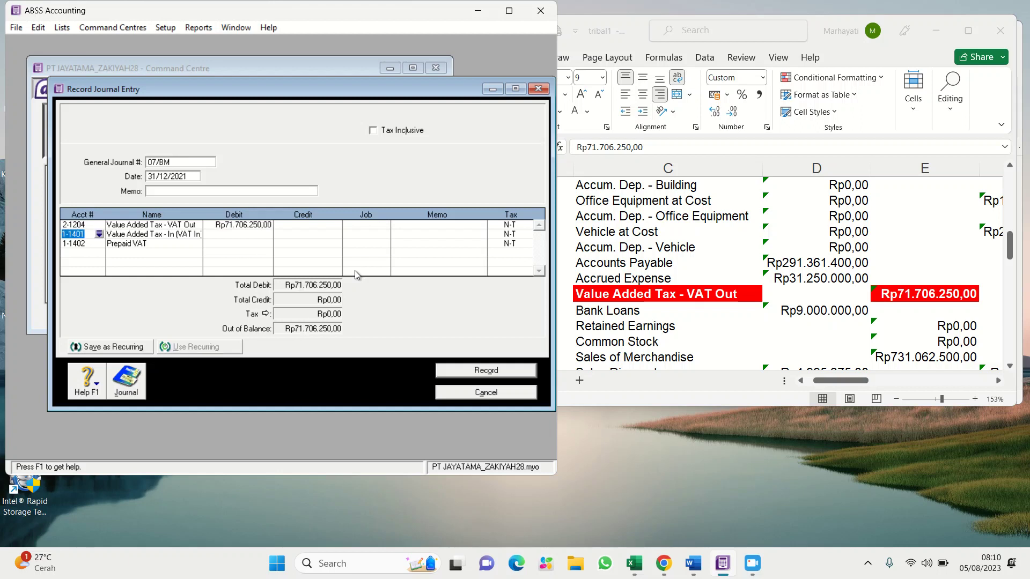
Switch to the tribal1 workbook in Excel and fill the Value Added Tax - In (VAT In) name and debit amount, C18 and D18, with light gray.
{"action": "scroll", "coordinate": [730, 229], "scroll_direction": "up", "scroll_amount": 3}
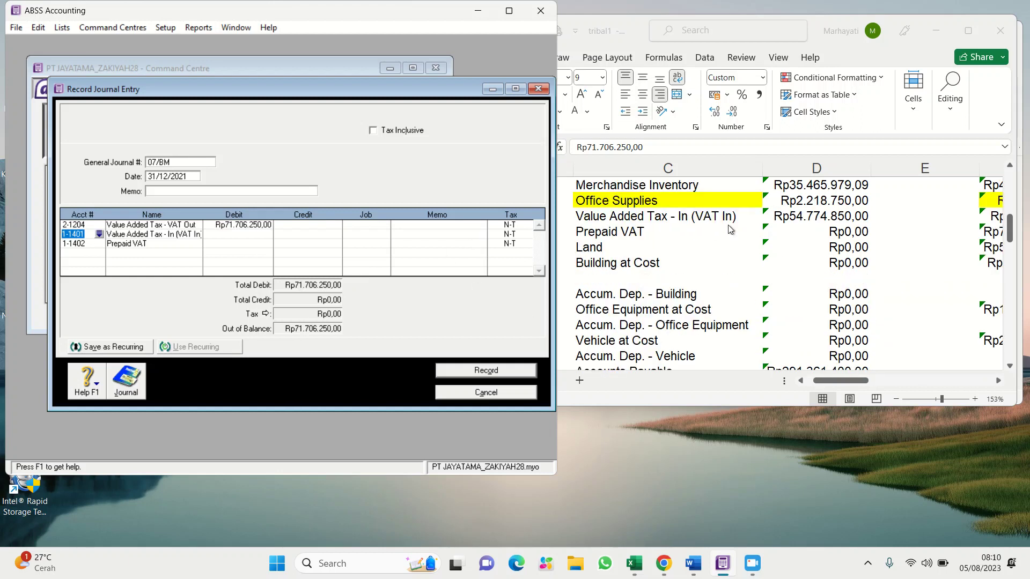
{"action": "key", "text": "alt+Tab"}
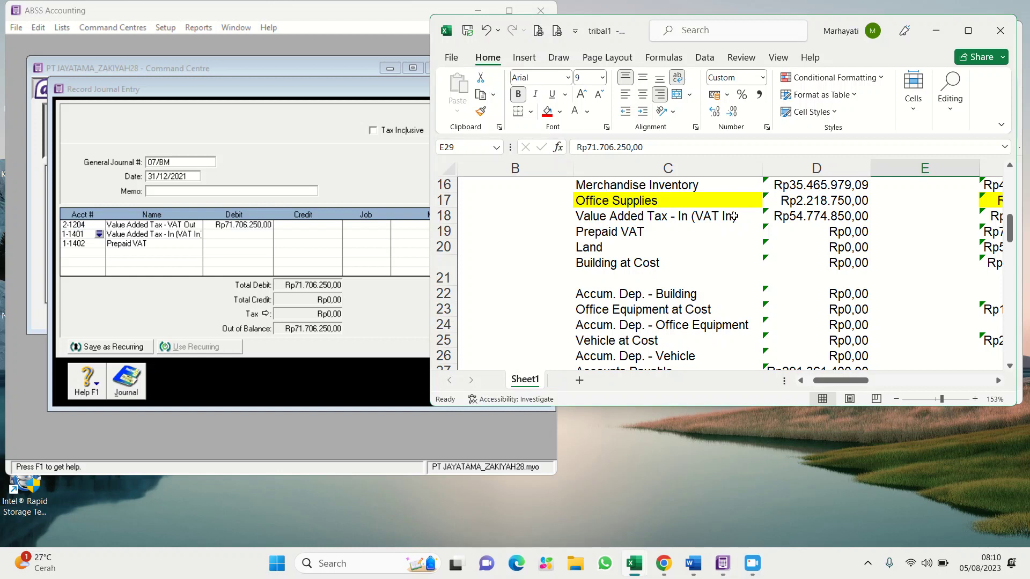
{"action": "left_click", "coordinate": [731, 217]}
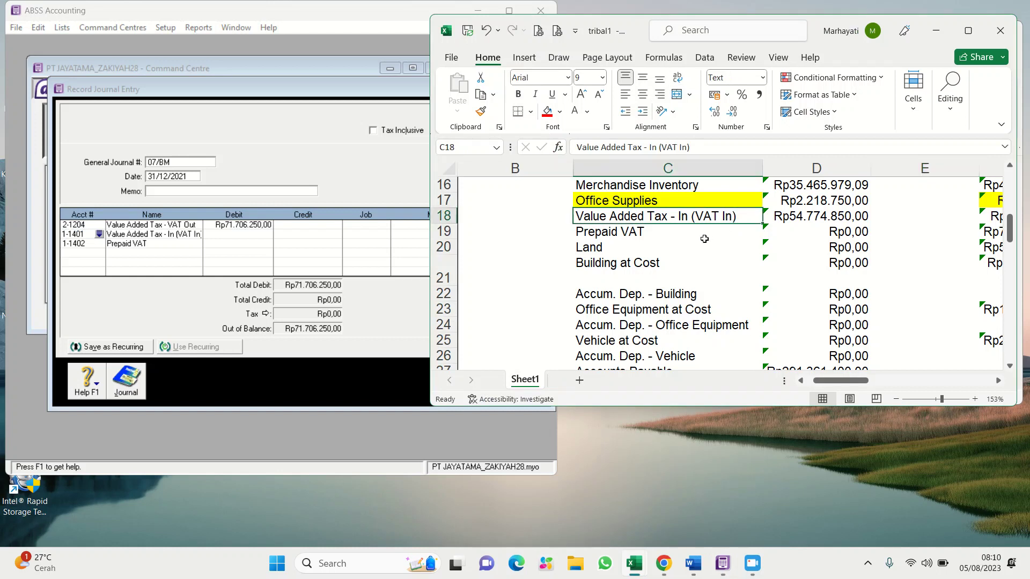
{"action": "scroll", "coordinate": [704, 238], "scroll_direction": "up", "scroll_amount": 1}
{"action": "scroll", "coordinate": [704, 238], "scroll_direction": "up", "scroll_amount": 1}
{"action": "scroll", "coordinate": [703, 239], "scroll_direction": "down", "scroll_amount": 6}
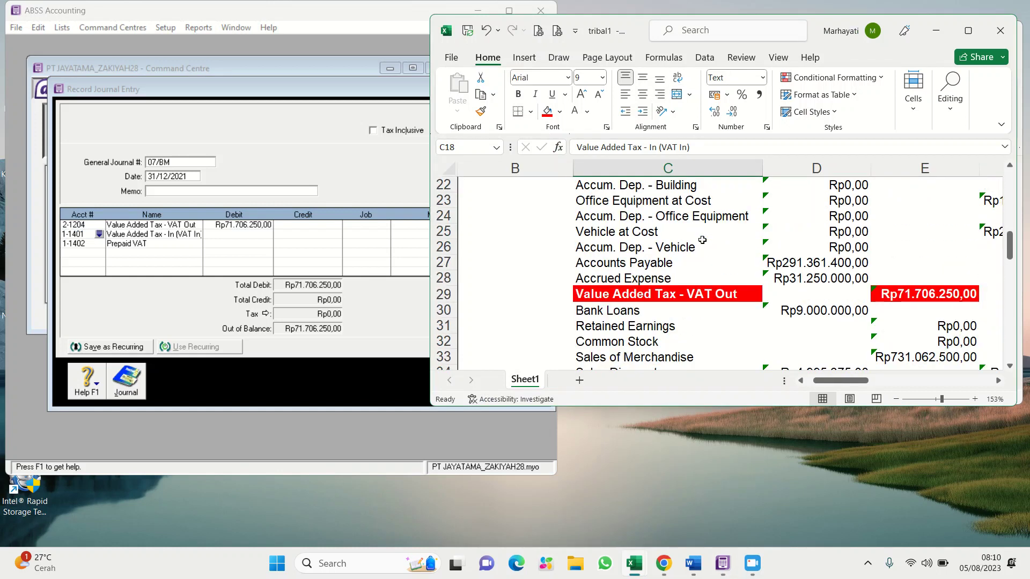
{"action": "scroll", "coordinate": [701, 240], "scroll_direction": "up", "scroll_amount": 3}
{"action": "scroll", "coordinate": [702, 240], "scroll_direction": "up", "scroll_amount": 1}
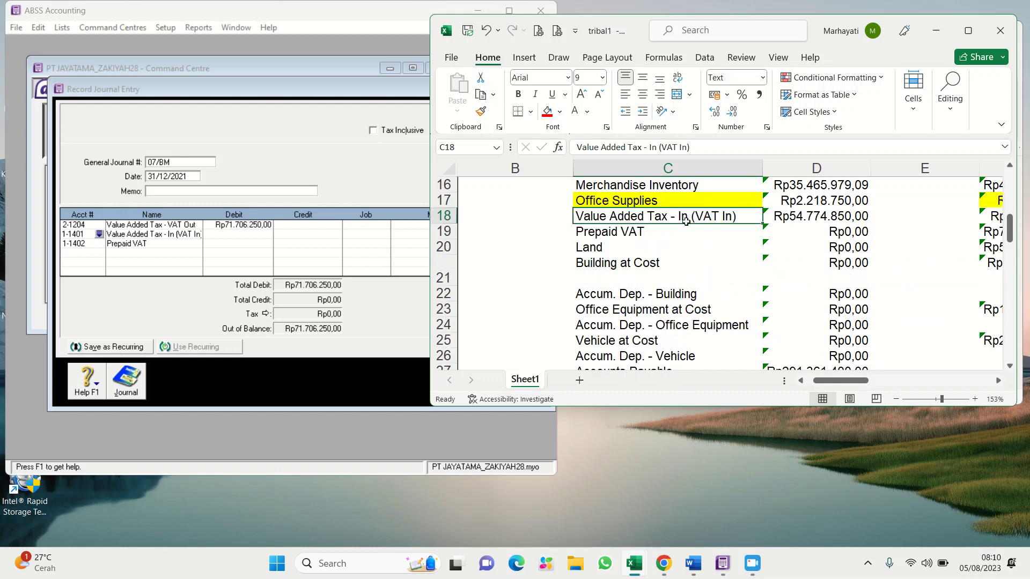
{"action": "left_click", "coordinate": [559, 112]}
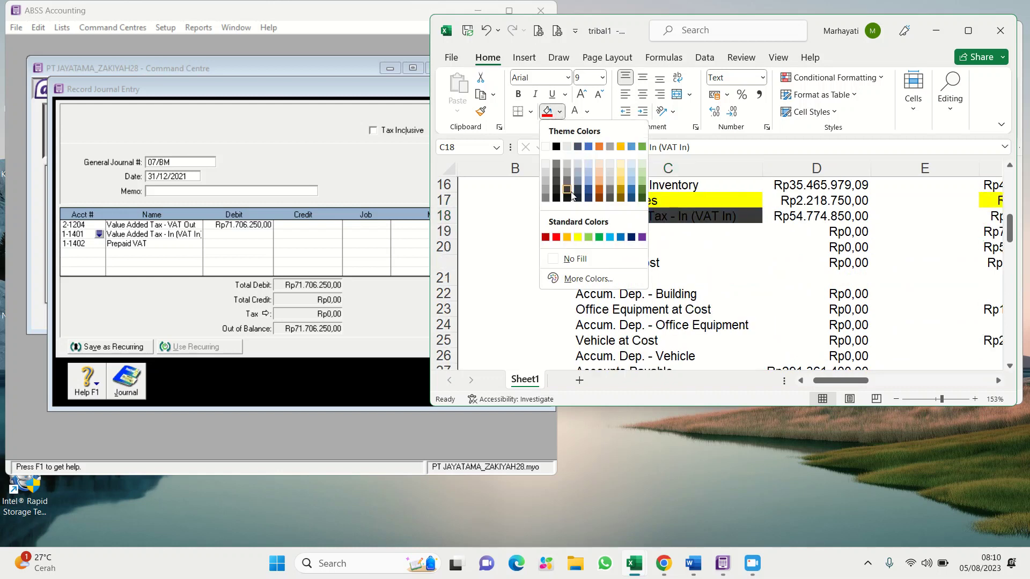
{"action": "left_click", "coordinate": [566, 160]}
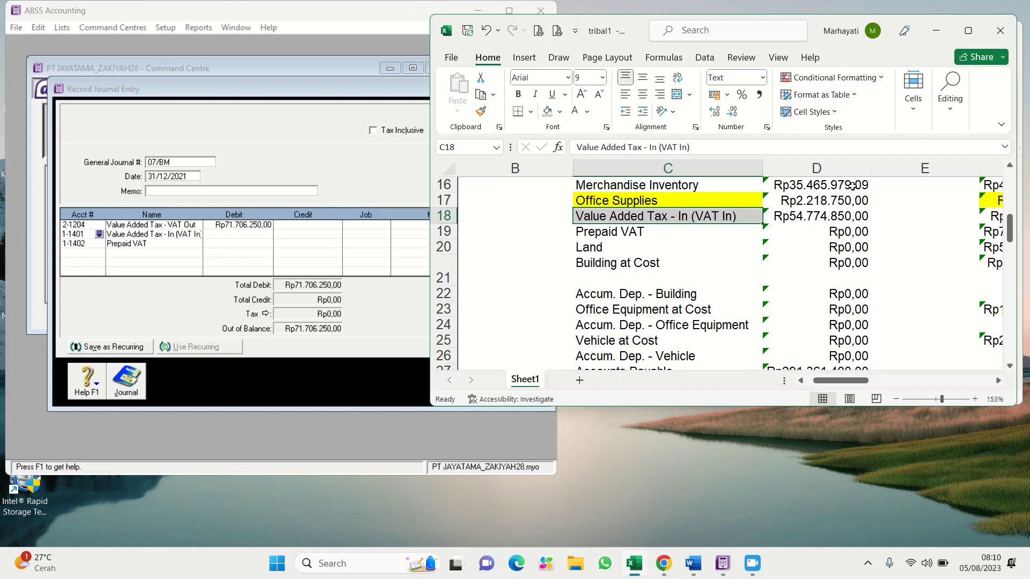
{"action": "left_click", "coordinate": [828, 214]}
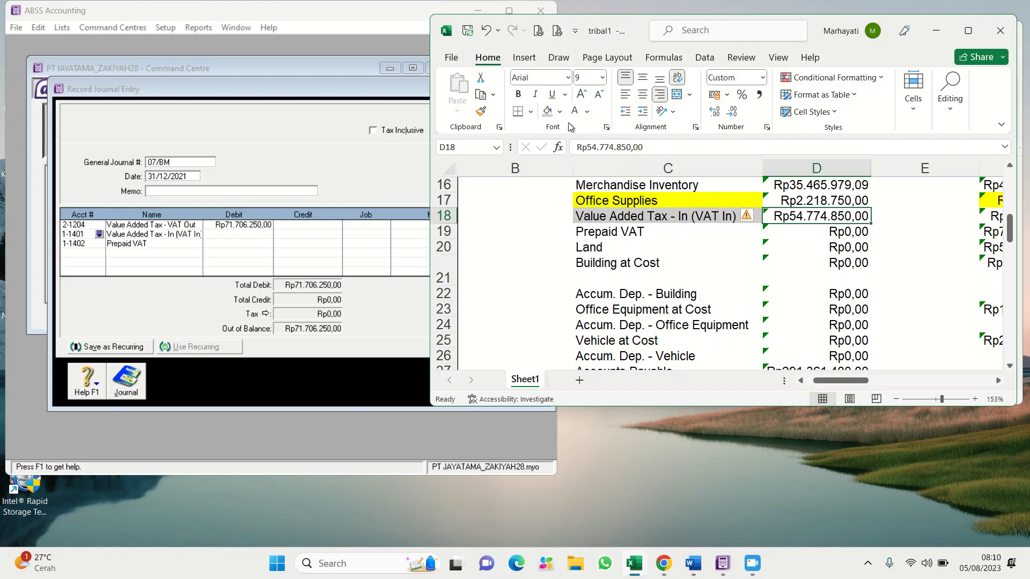
{"action": "left_click", "coordinate": [549, 114]}
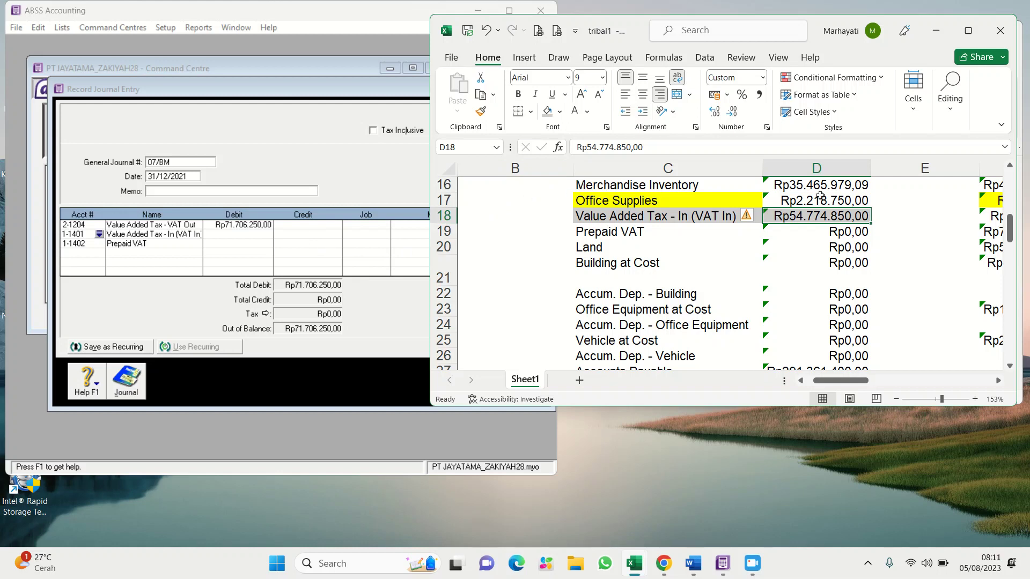
Return to ABSS Accounting and enter credits of 54774850 on the Value Added Tax - In (VAT In) line and 16931400 on the Prepaid VAT line.
{"action": "left_click", "coordinate": [307, 233]}
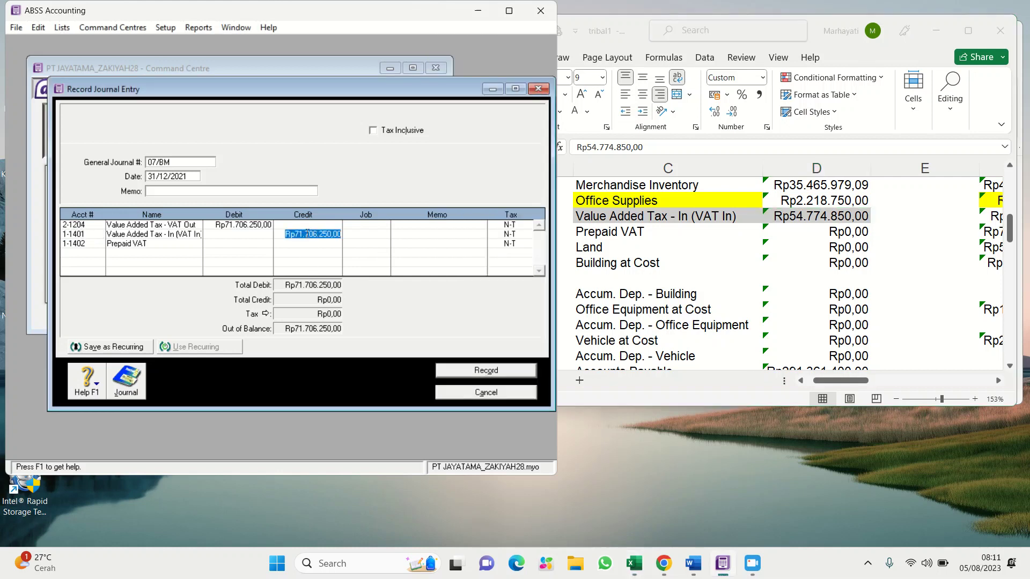
{"action": "type", "text": "54774850"}
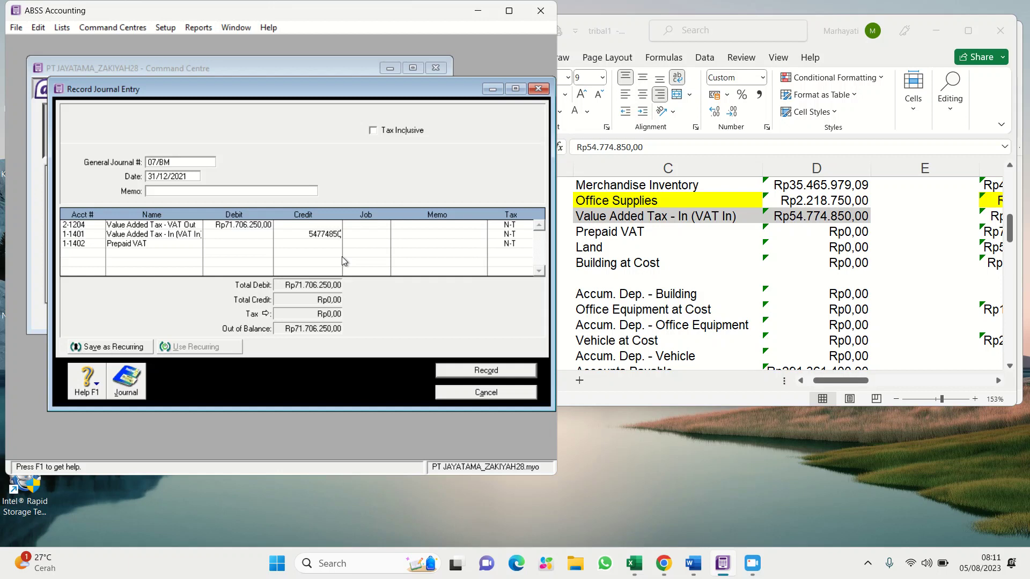
{"action": "key", "text": "Return"}
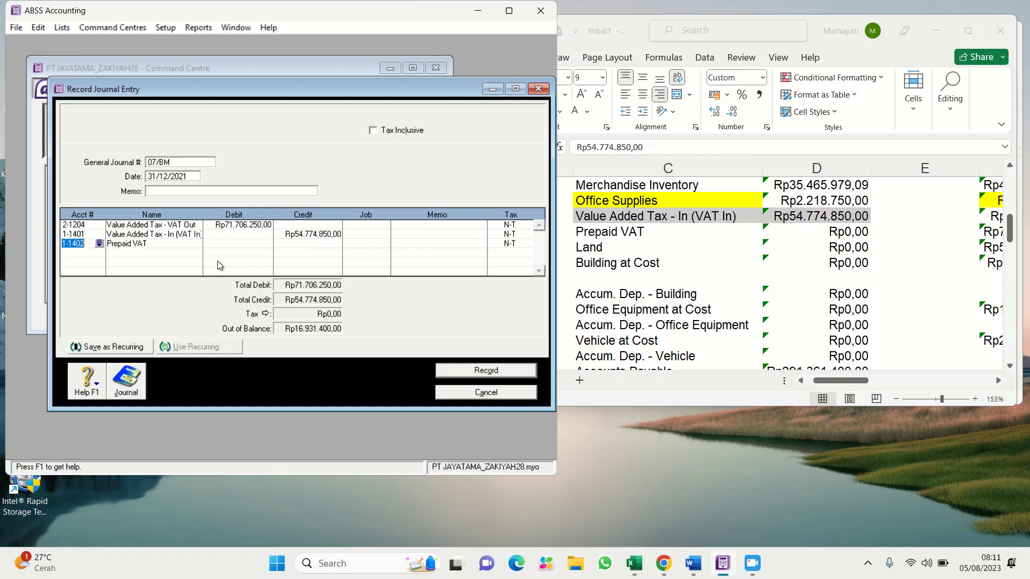
{"action": "left_click", "coordinate": [294, 244]}
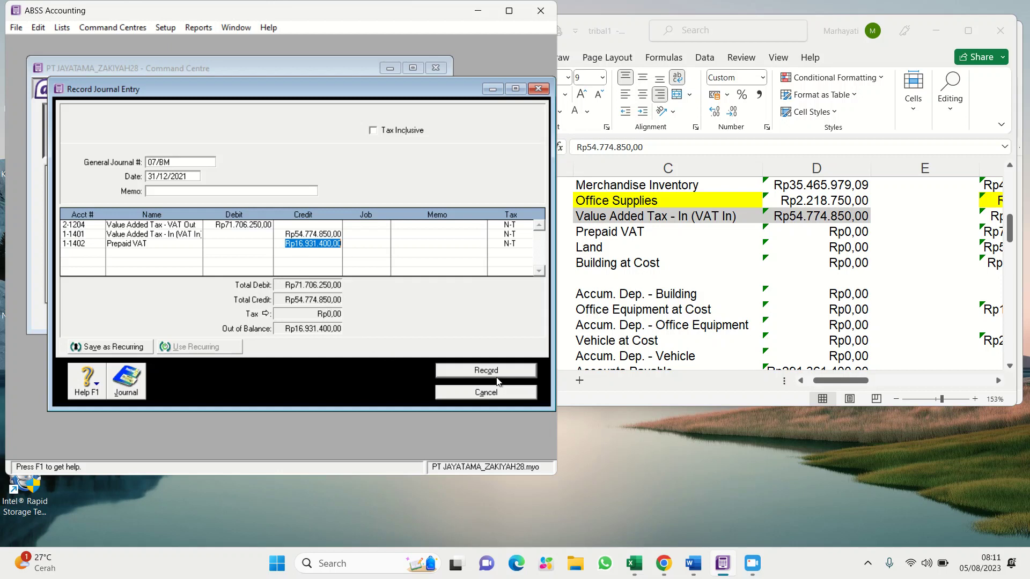
Check the memorial document in Word, enter the journal memo "AJP-Penutupan vat in, vat out terhadapap prepaid vat" in ABSS Accounting, and record the entry.
{"action": "left_click", "coordinate": [695, 561]}
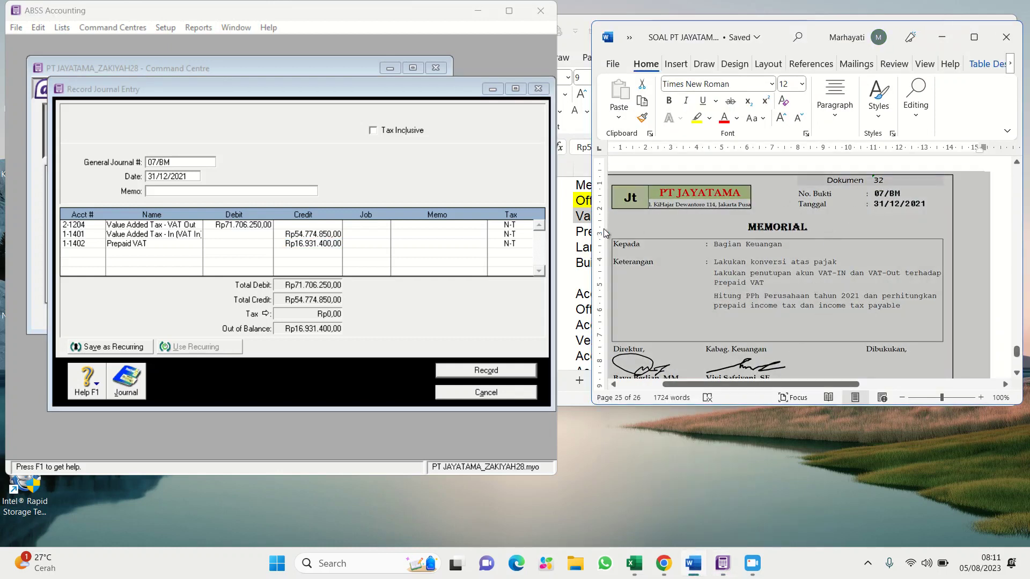
{"action": "left_click", "coordinate": [203, 191]}
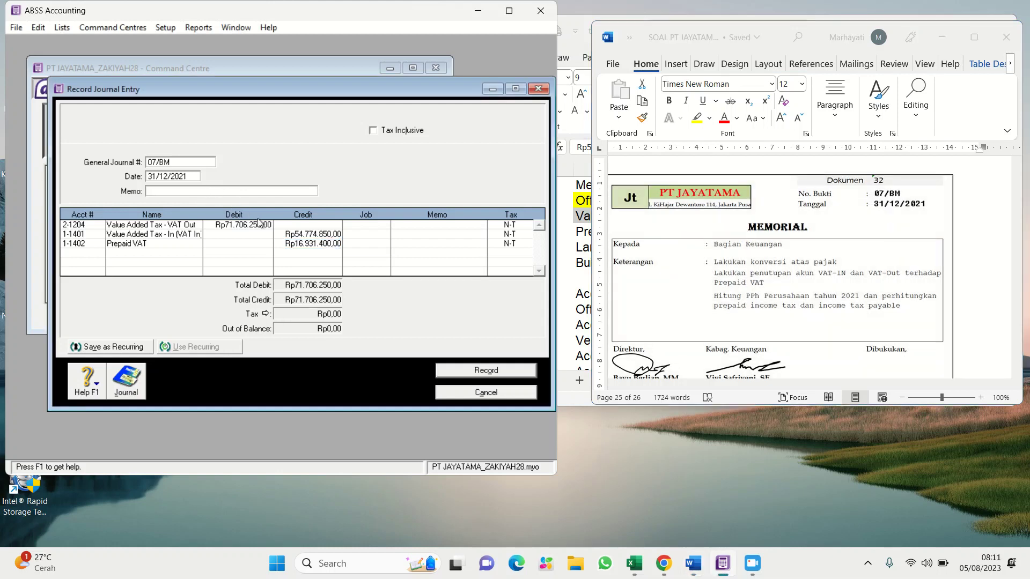
{"action": "type", "text": "AJP-Penutupan vat in, vat out terhadapat"}
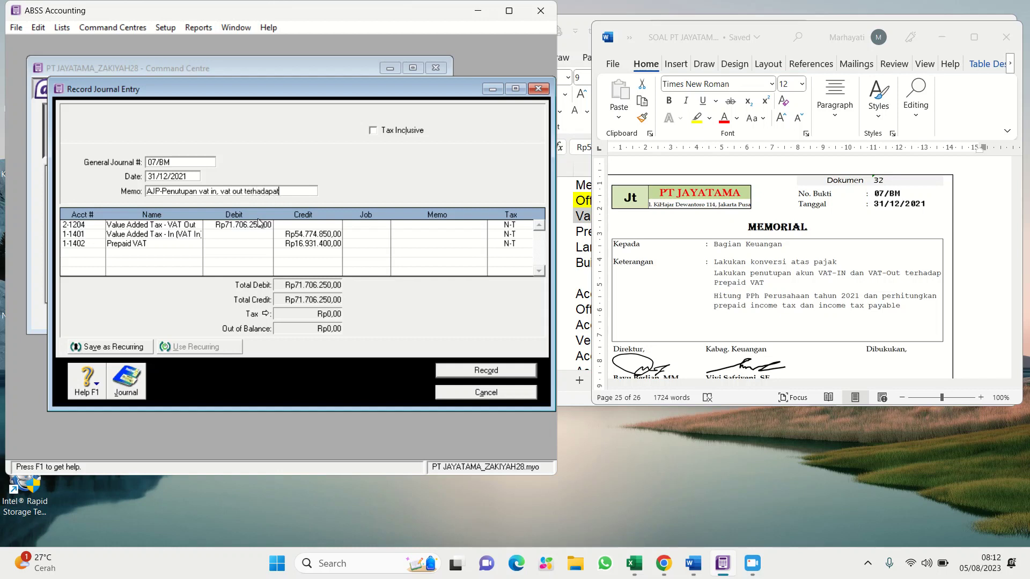
{"action": "key", "text": "BackSpace"}
{"action": "type", "text": "p prepaid vat"}
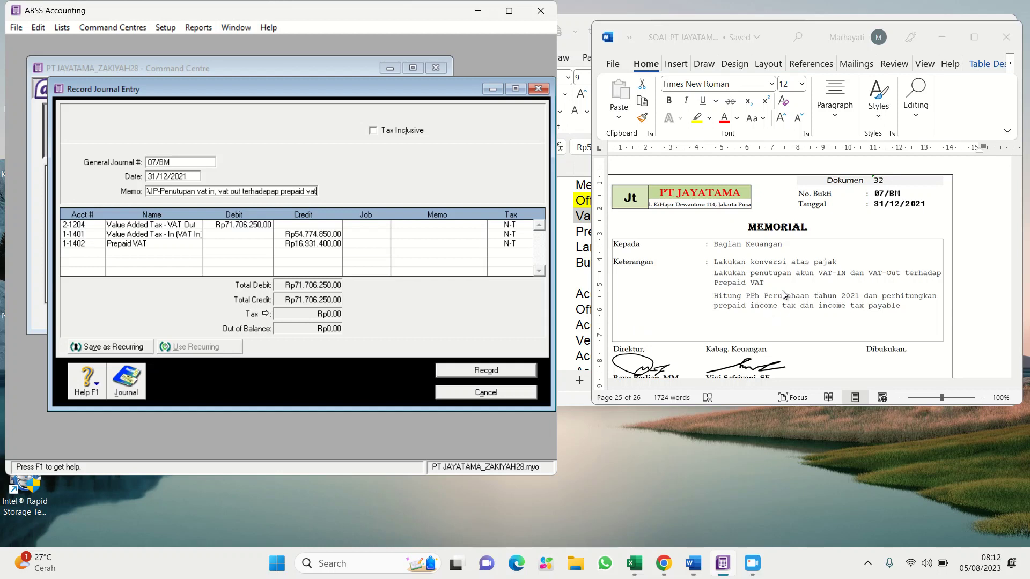
{"action": "left_click", "coordinate": [464, 376]}
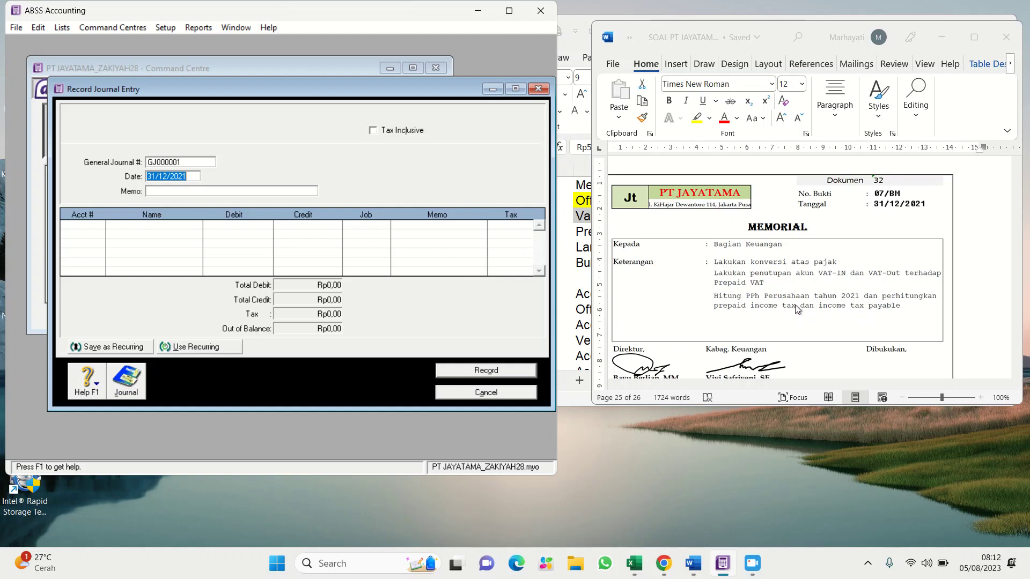
{"action": "left_click", "coordinate": [195, 163]}
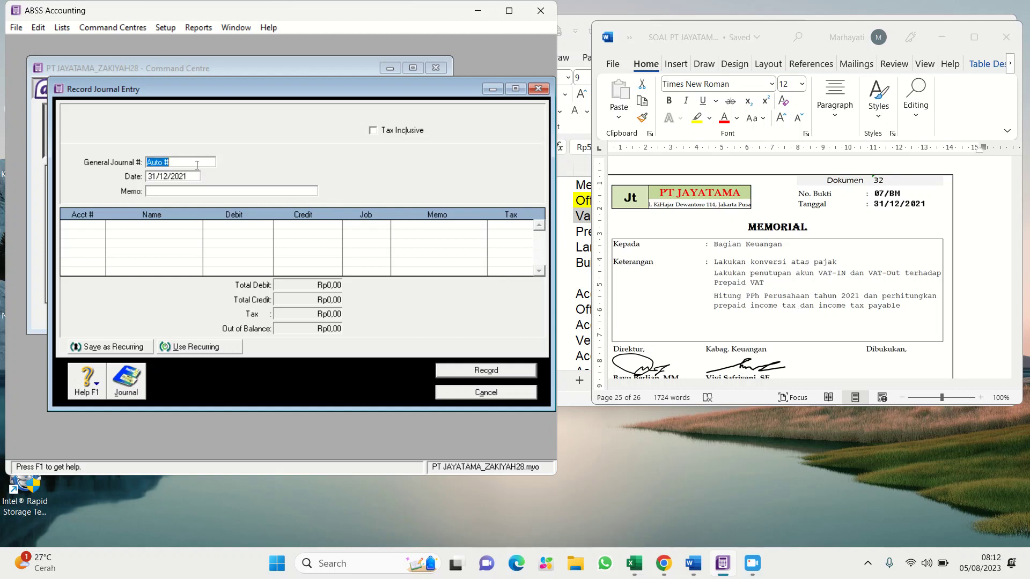
{"action": "type", "text": "07/BM"}
{"action": "left_click", "coordinate": [171, 192]}
{"action": "type", "text": "AJP - PPh badan"}
{"action": "left_click", "coordinate": [90, 227]}
{"action": "left_click", "coordinate": [98, 225]}
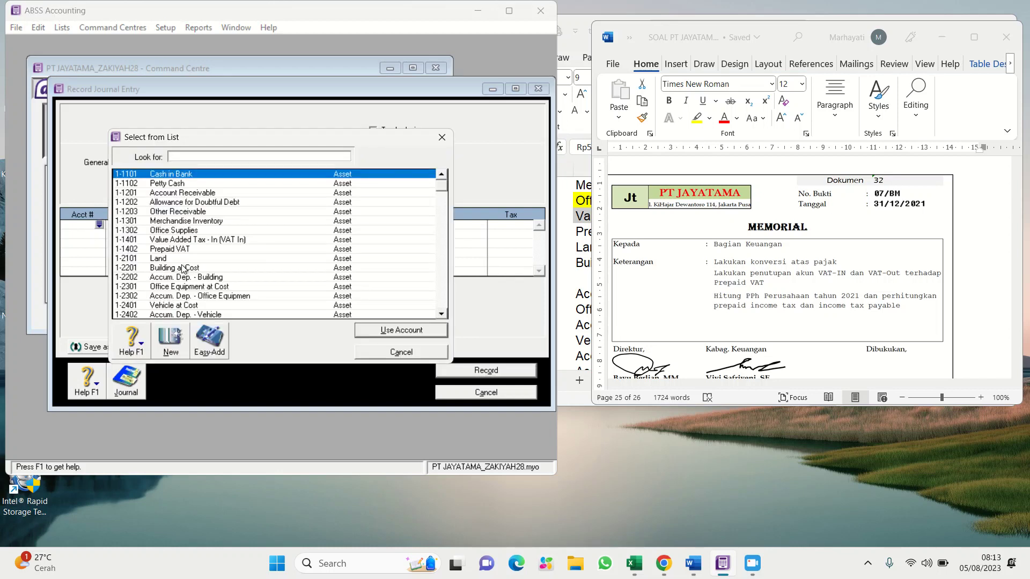
{"action": "scroll", "coordinate": [186, 279], "scroll_direction": "down", "scroll_amount": 15}
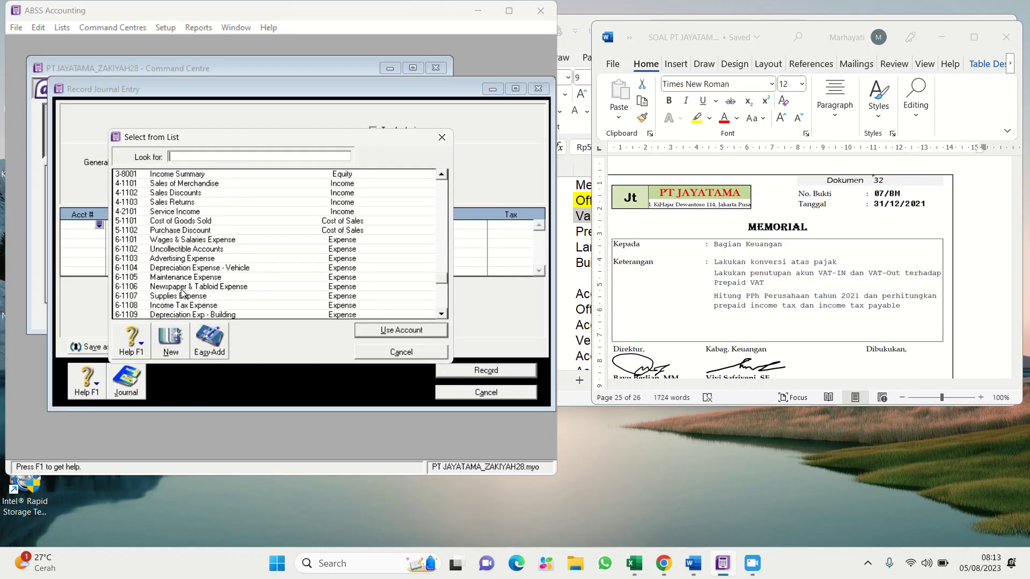
{"action": "left_click", "coordinate": [182, 305]}
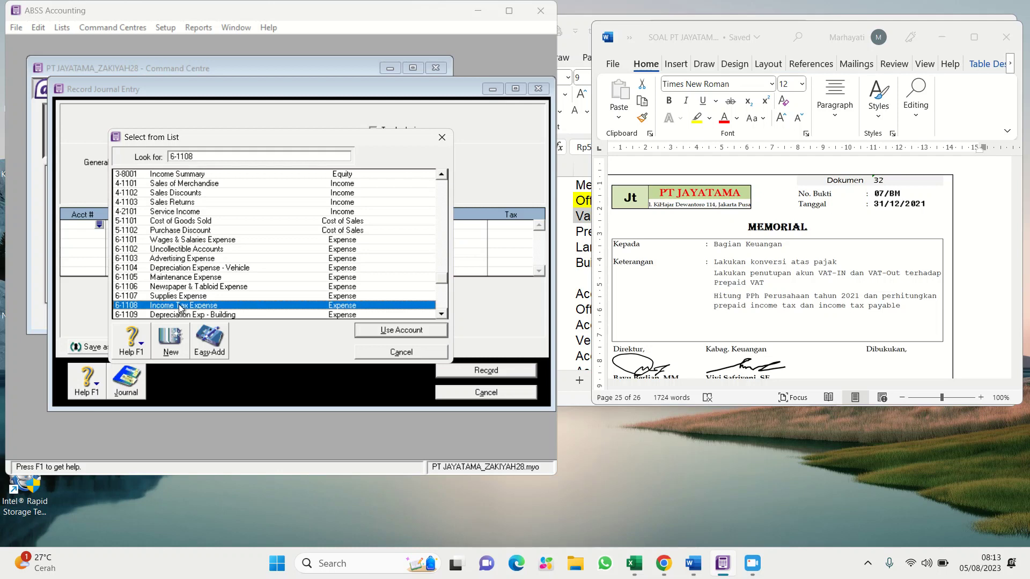
{"action": "left_click", "coordinate": [376, 330]}
{"action": "left_click", "coordinate": [97, 236]}
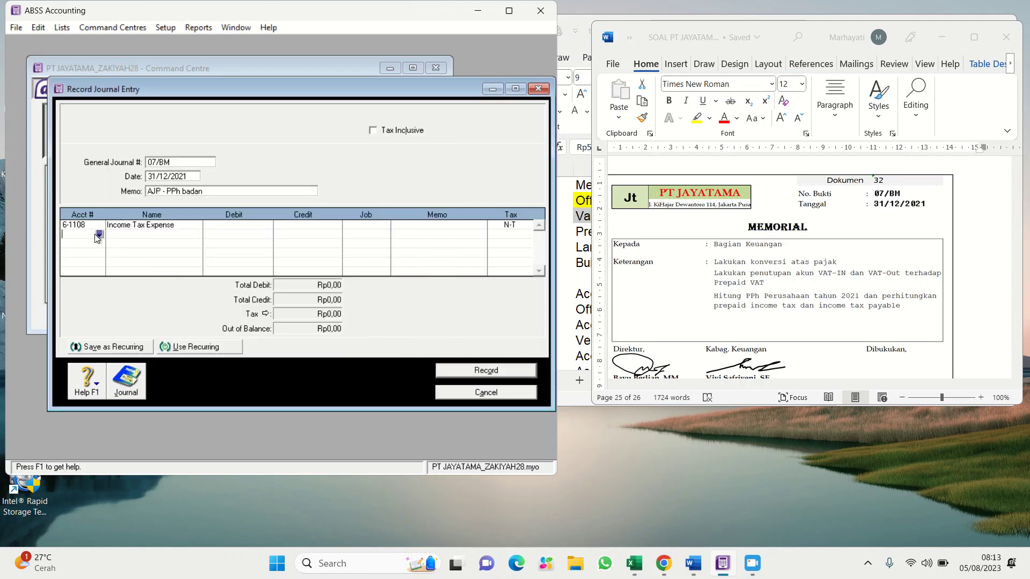
{"action": "left_click", "coordinate": [99, 234]}
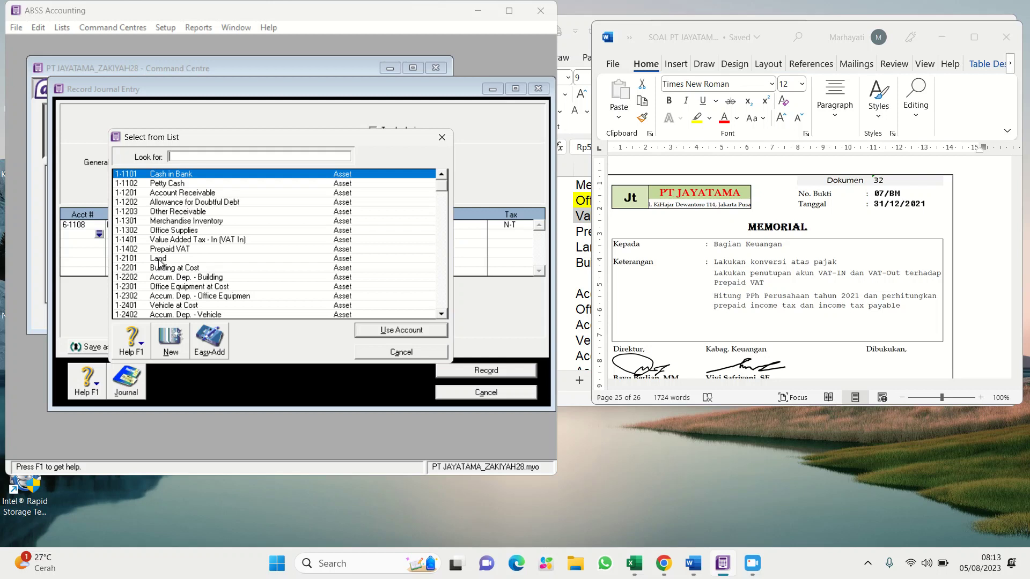
{"action": "scroll", "coordinate": [160, 263], "scroll_direction": "down", "scroll_amount": 4}
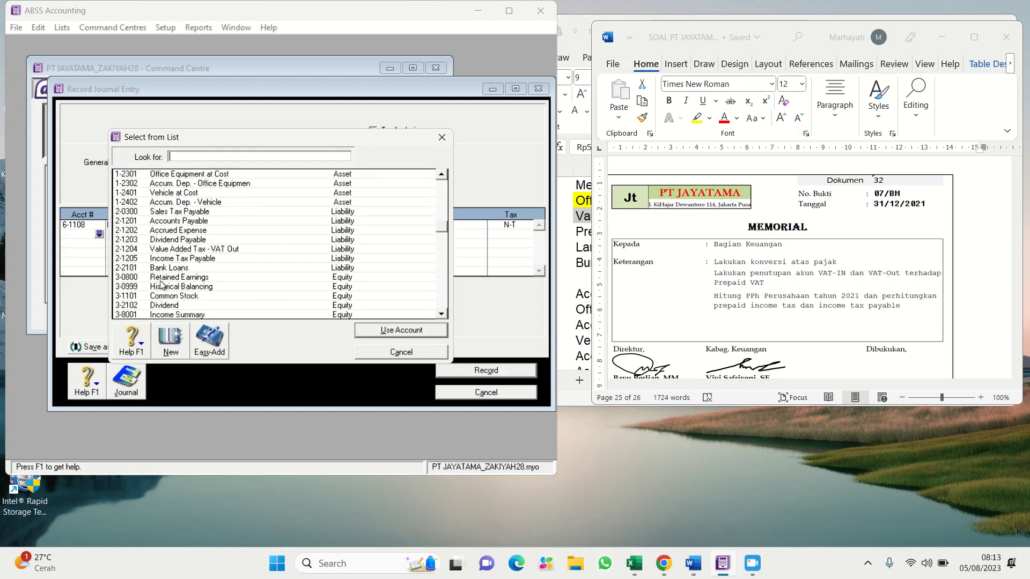
{"action": "left_click", "coordinate": [177, 260]}
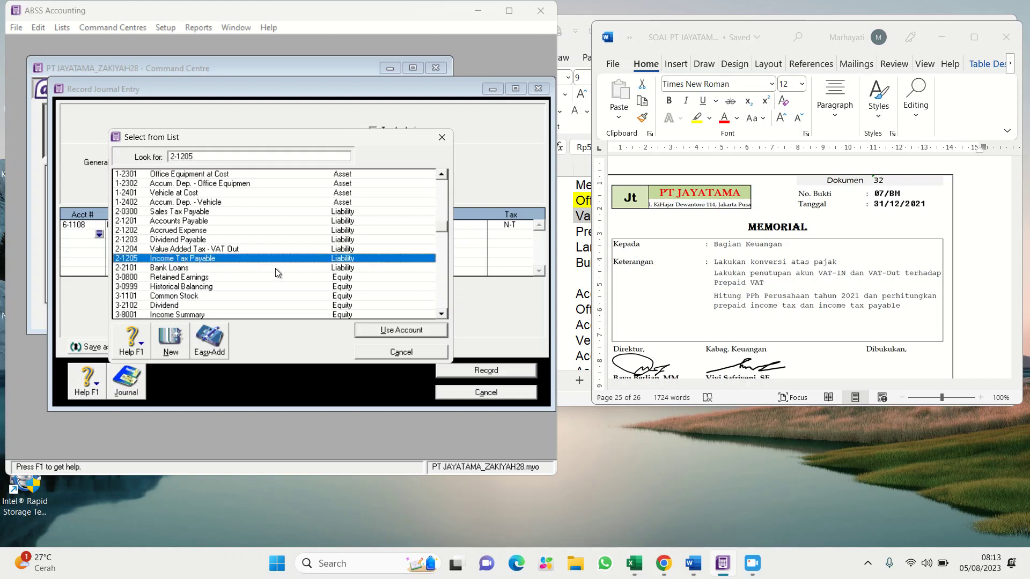
{"action": "left_click", "coordinate": [407, 331]}
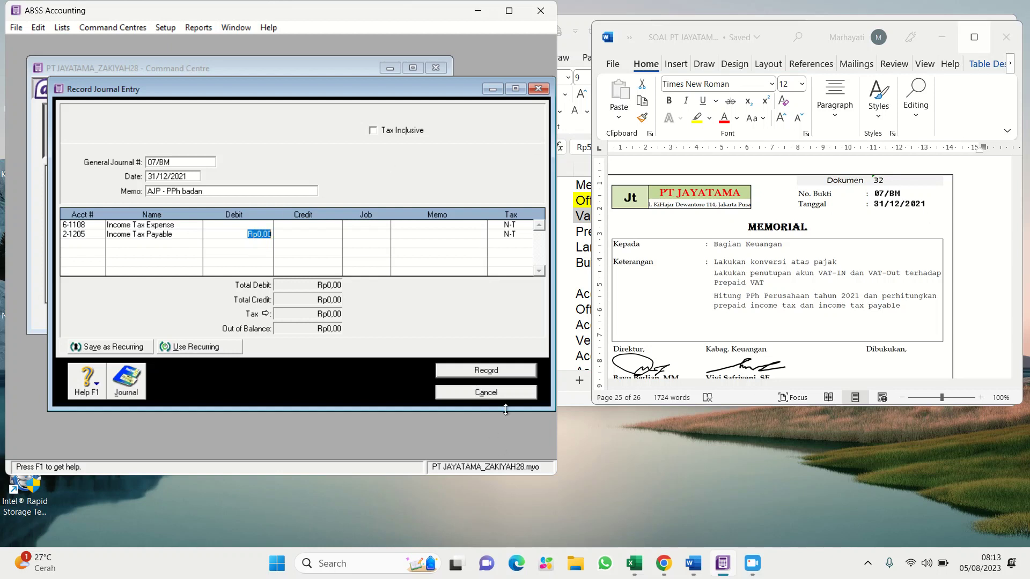
{"action": "mouse_move", "coordinate": [637, 566]}
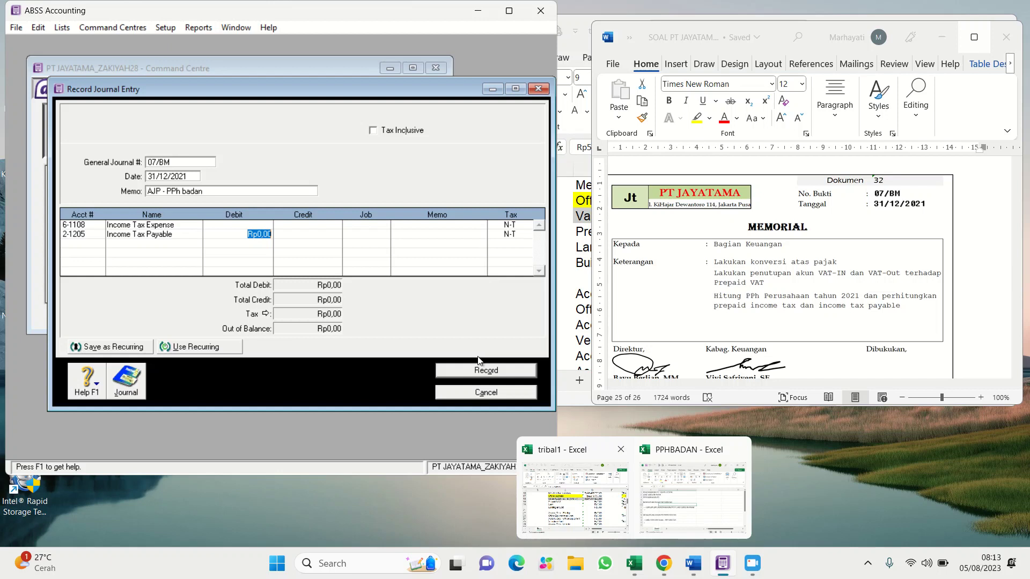
{"action": "left_click", "coordinate": [476, 394]}
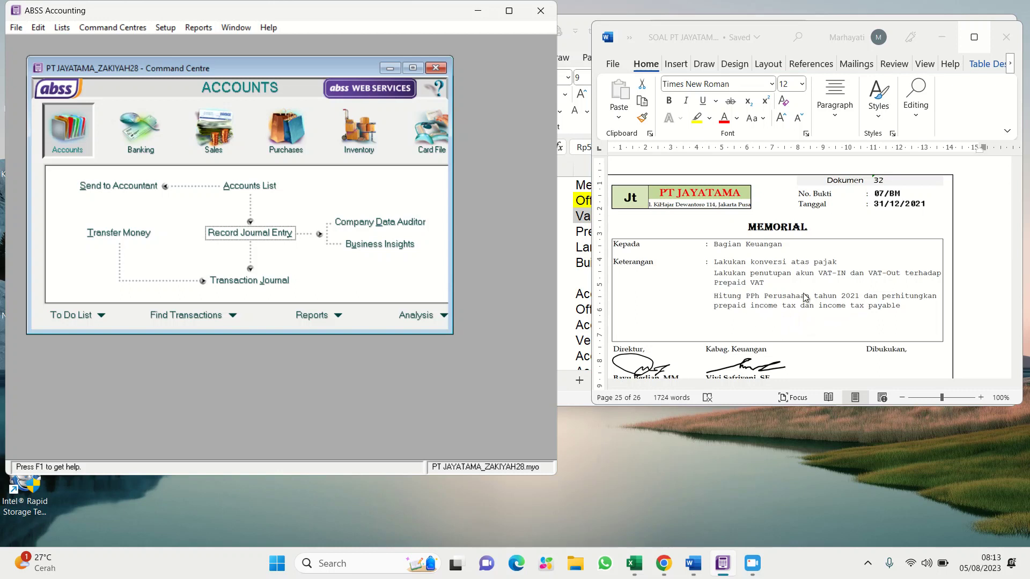
Display the accrual Income Statement report for December 2021 and examine it down to the net profit.
{"action": "left_click", "coordinate": [339, 317]}
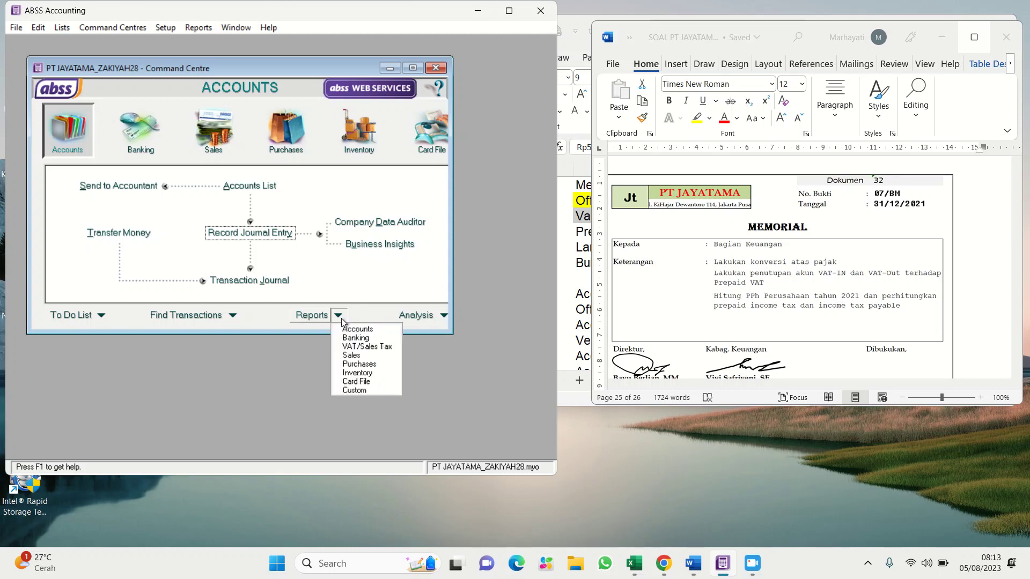
{"action": "left_click", "coordinate": [345, 329]}
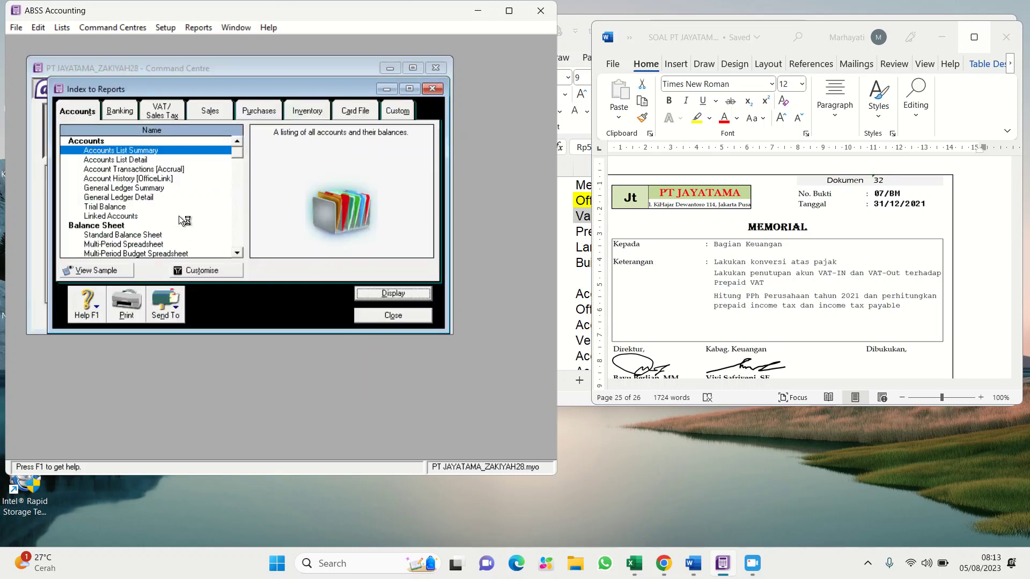
{"action": "scroll", "coordinate": [178, 216], "scroll_direction": "down", "scroll_amount": 3}
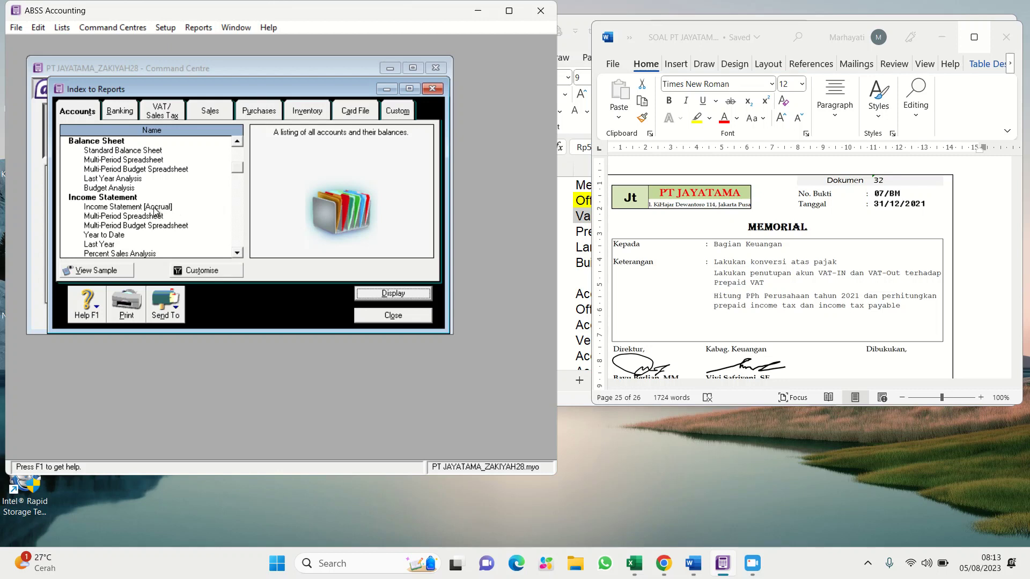
{"action": "left_click", "coordinate": [154, 209]}
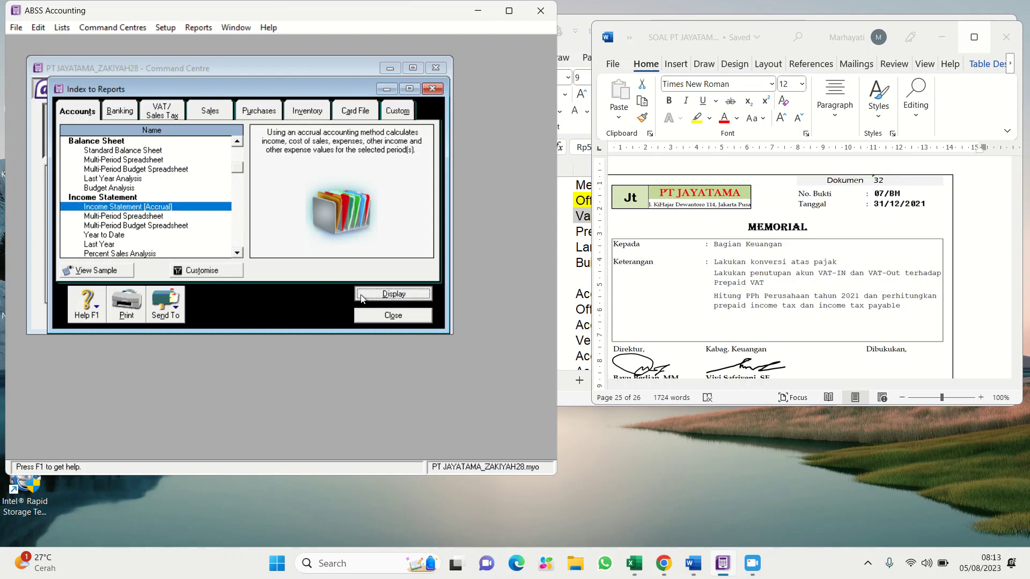
{"action": "left_click", "coordinate": [392, 294]}
{"action": "scroll", "coordinate": [308, 182], "scroll_direction": "down", "scroll_amount": 1}
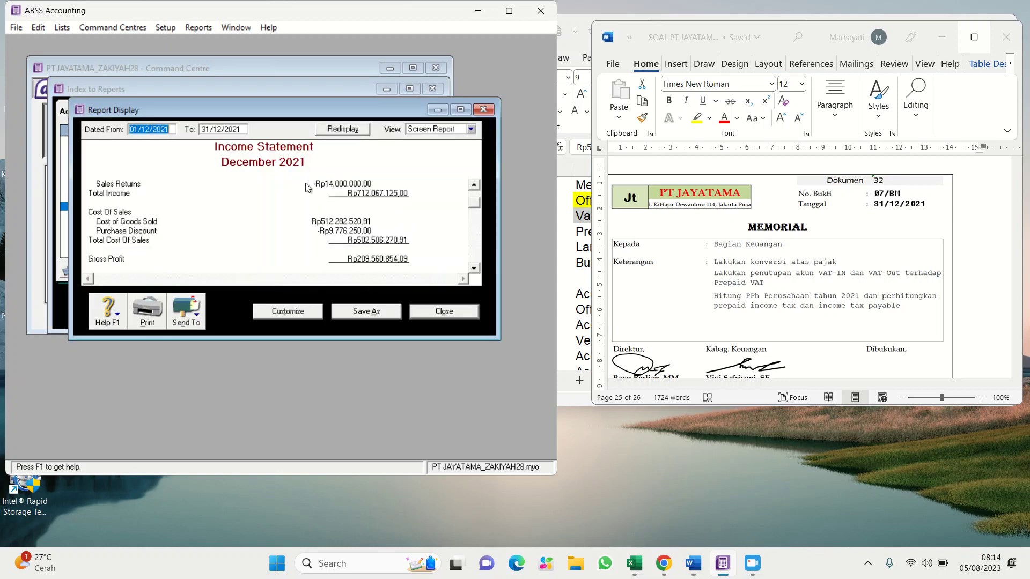
{"action": "scroll", "coordinate": [304, 184], "scroll_direction": "down", "scroll_amount": 8}
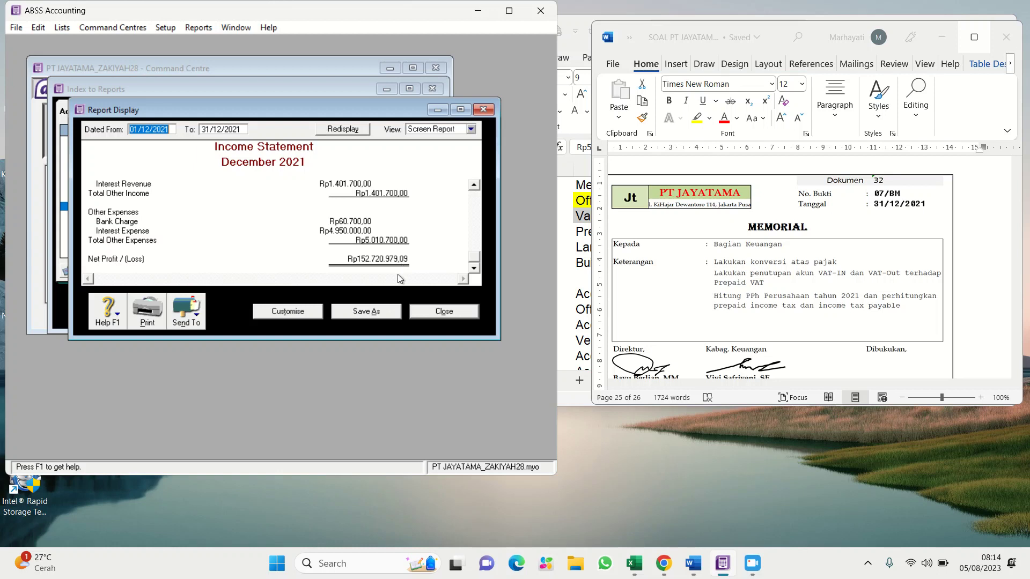
Set the Income Statement's start date to 01/01/2021, keeping 31/12/2021 as the end date, and examine the report down to the net profit.
{"action": "scroll", "coordinate": [391, 272], "scroll_direction": "up", "scroll_amount": 4}
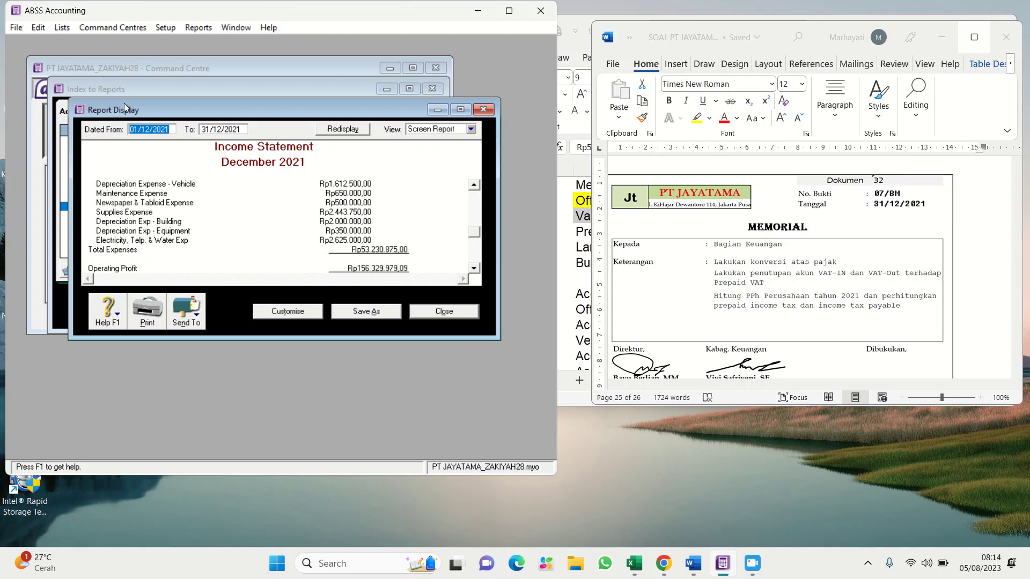
{"action": "left_click", "coordinate": [149, 131]}
{"action": "key", "text": "BackSpace"}
{"action": "key", "text": "BackSpace"}
{"action": "type", "text": "01"}
{"action": "key", "text": "Tab"}
{"action": "scroll", "coordinate": [362, 243], "scroll_direction": "down", "scroll_amount": 6}
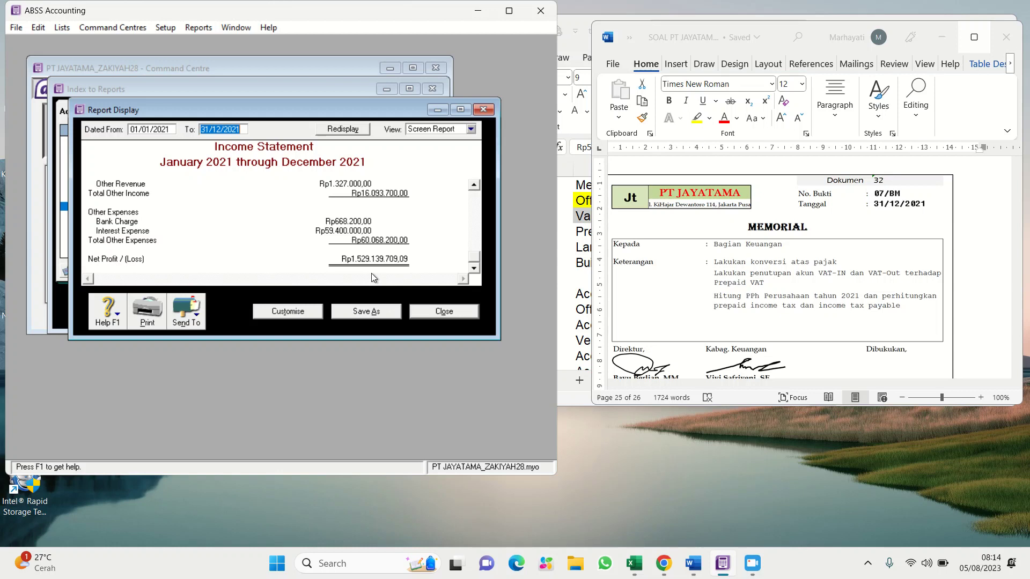
{"action": "mouse_move", "coordinate": [639, 571]}
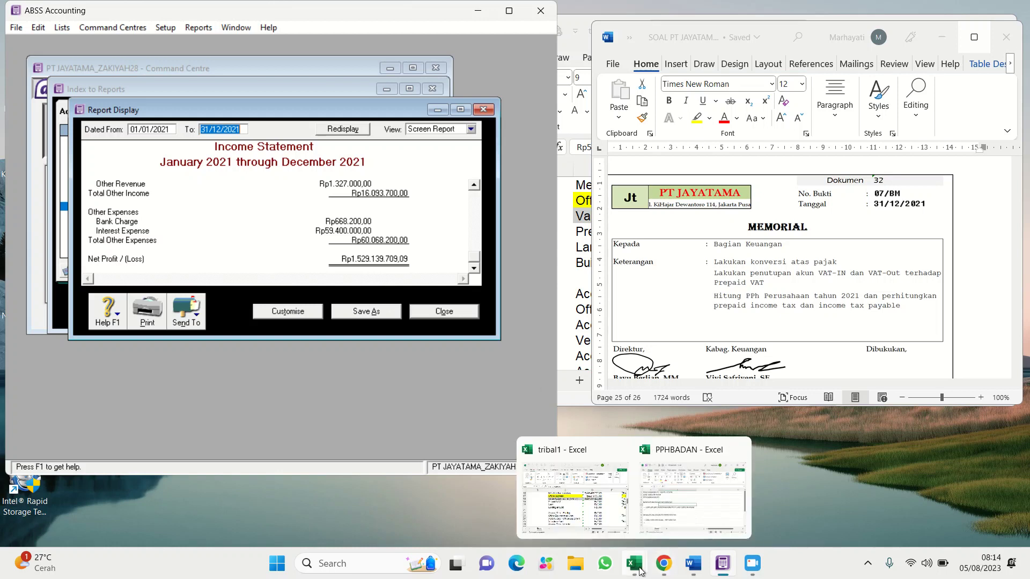
{"action": "left_click", "coordinate": [661, 509]}
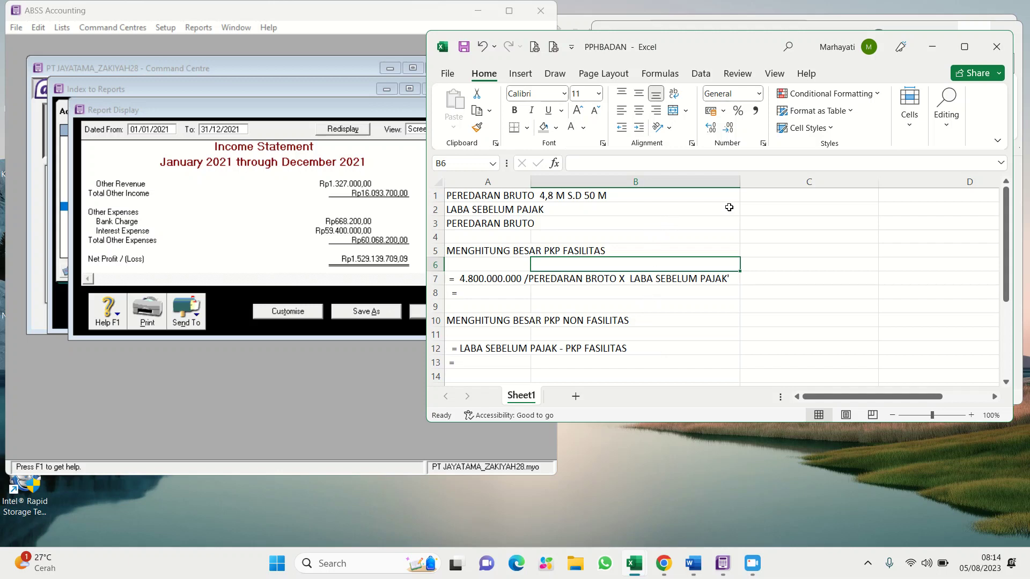
{"action": "left_click", "coordinate": [757, 204]}
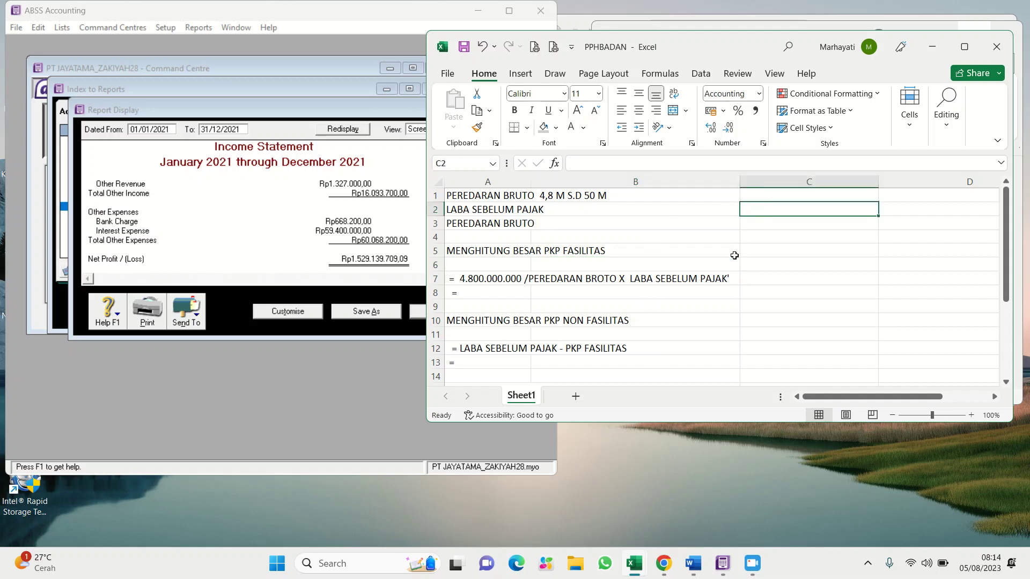
{"action": "type", "text": "1529"}
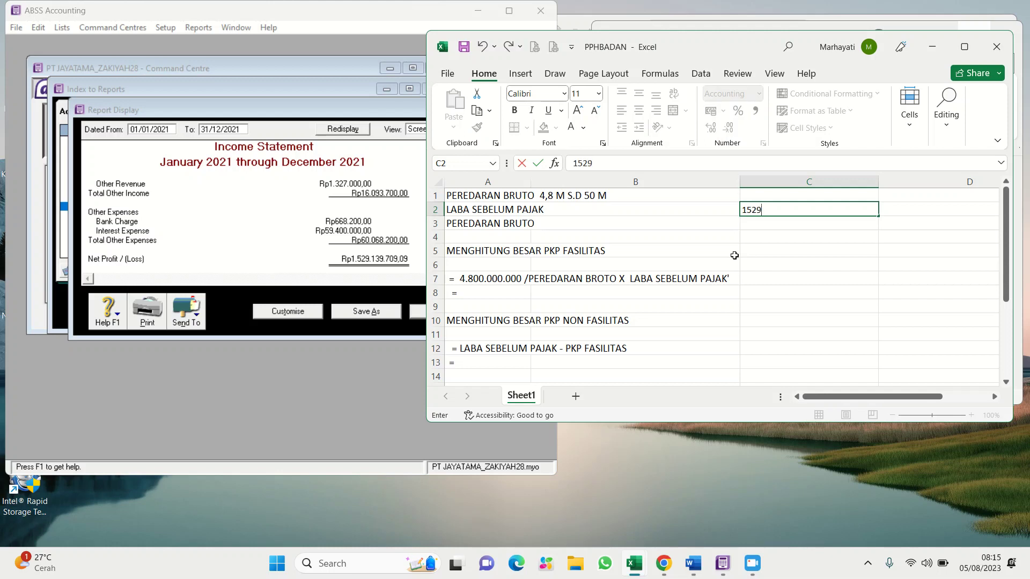
{"action": "type", "text": "139709"}
{"action": "key", "text": "Return"}
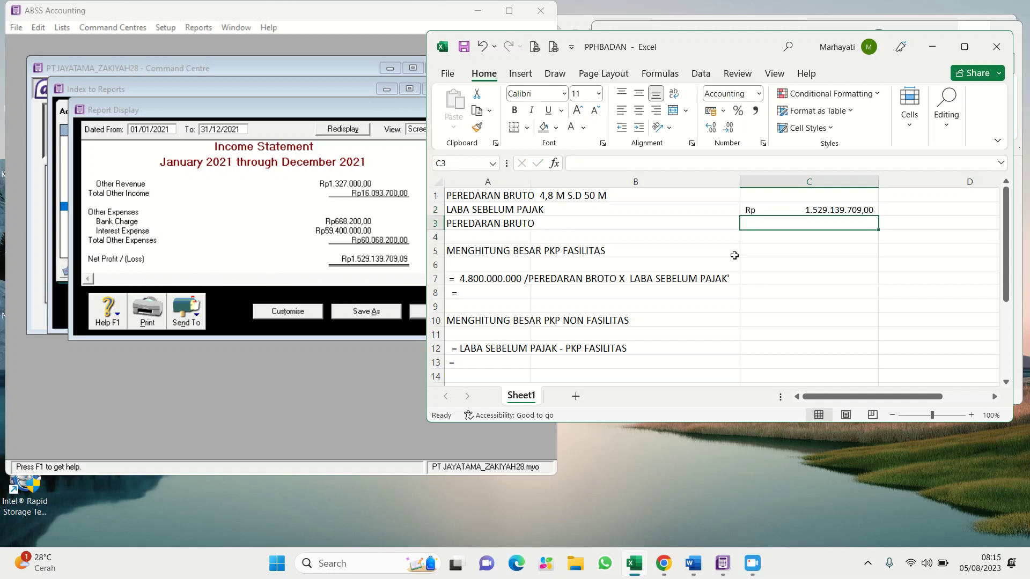
{"action": "key", "text": "Up"}
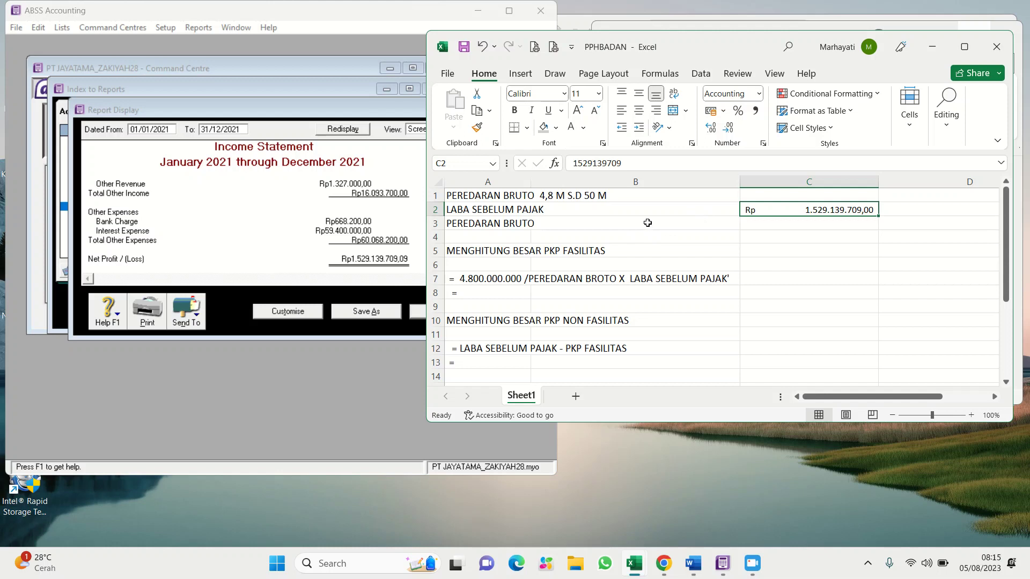
Return to ABSS Accounting and close the Income Statement report and the Index to Reports.
{"action": "left_click", "coordinate": [279, 246]}
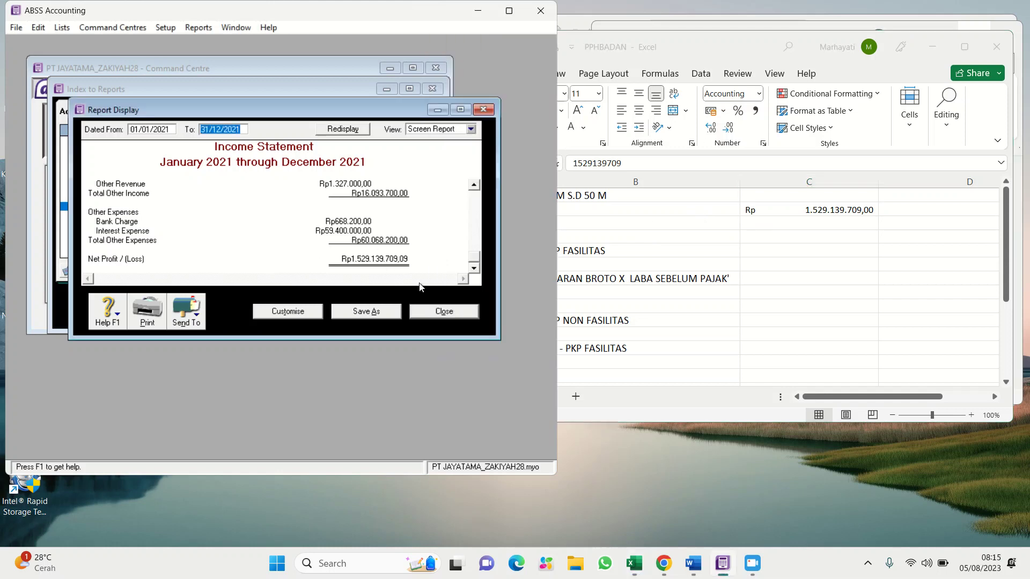
{"action": "left_click", "coordinate": [444, 312]}
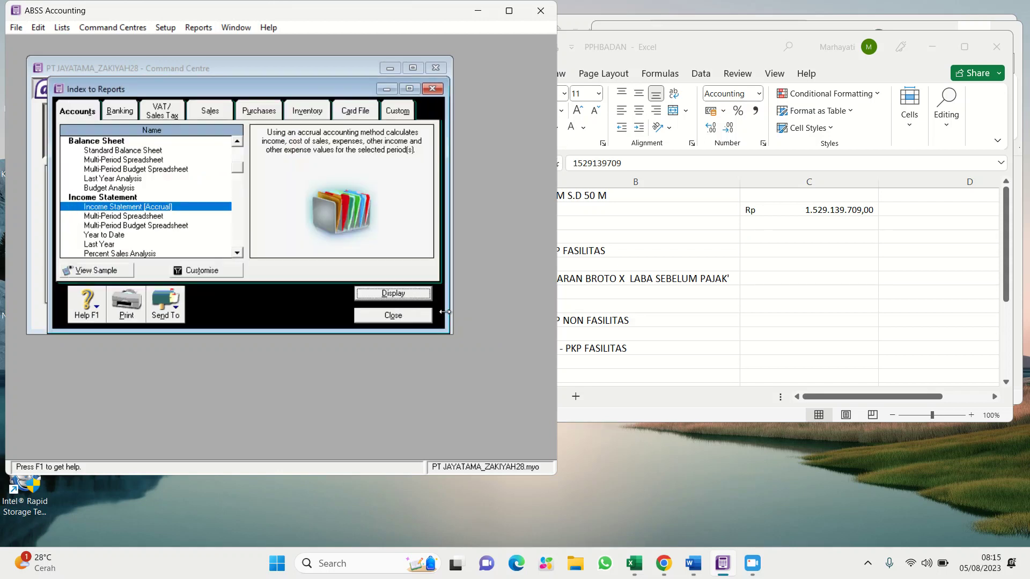
{"action": "left_click", "coordinate": [411, 315]}
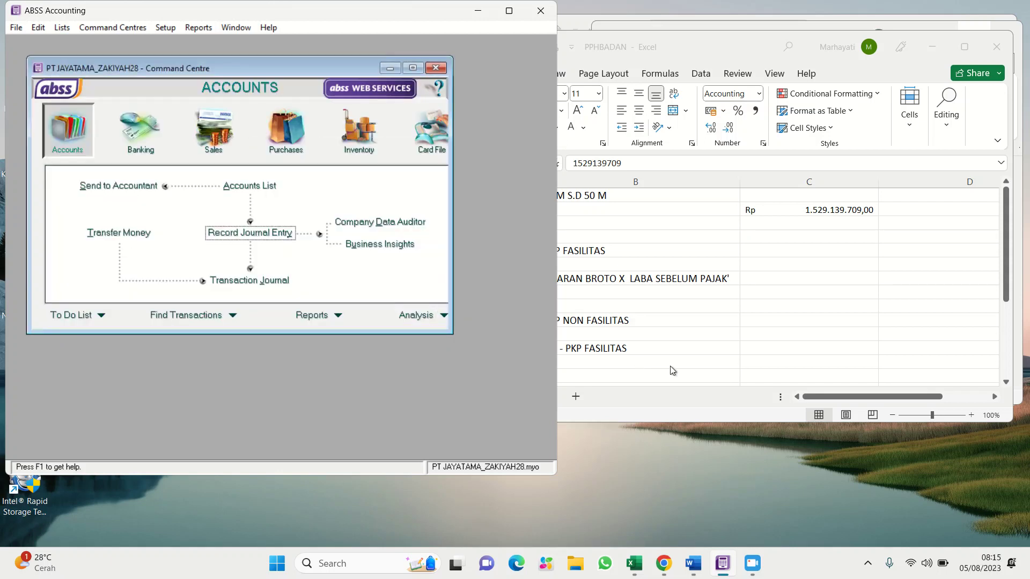
Save the tribal1 Excel workbook as tribalsebelumdatapenyesuaian2 in the PT.JAYATAMALATIHANJULI23 folder and restore its window to the smaller size.
{"action": "mouse_move", "coordinate": [631, 564]}
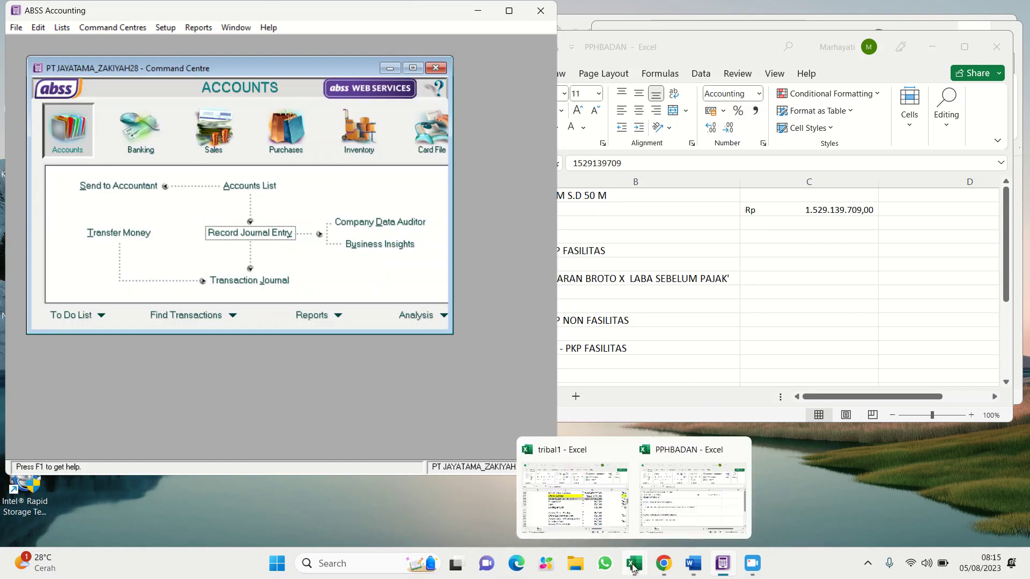
{"action": "left_click", "coordinate": [591, 525]}
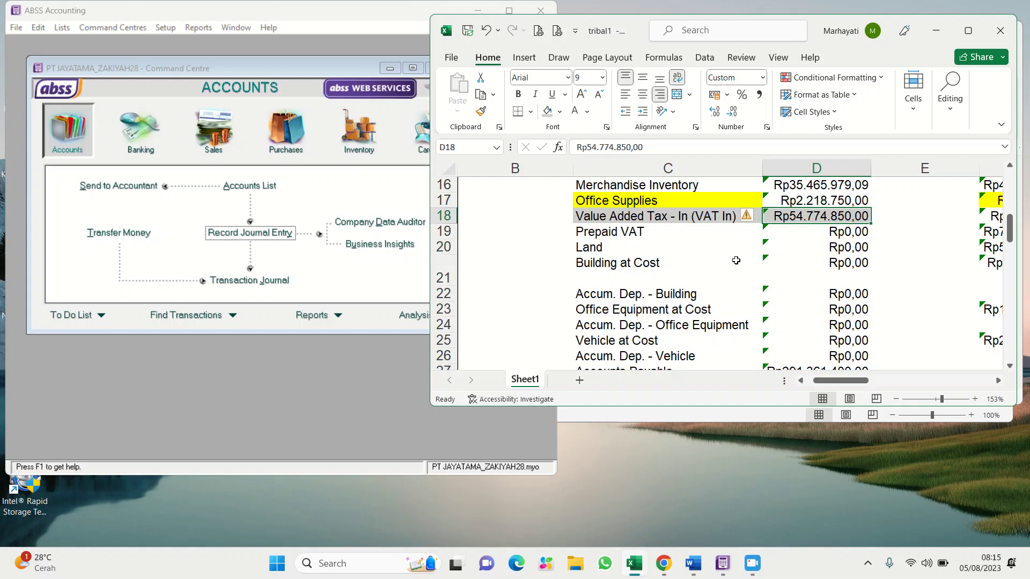
{"action": "left_click", "coordinate": [970, 28]}
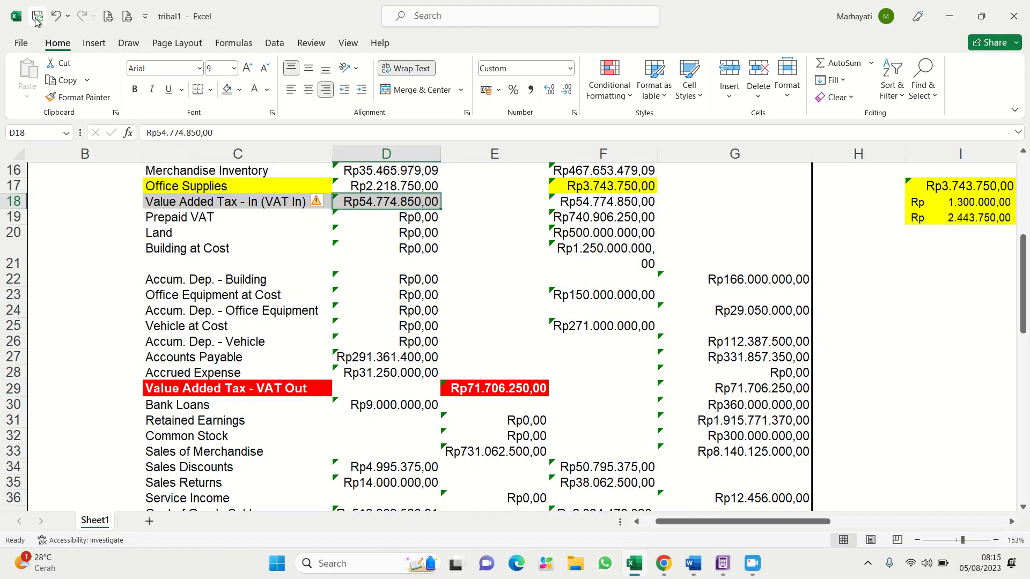
{"action": "left_click", "coordinate": [21, 43]}
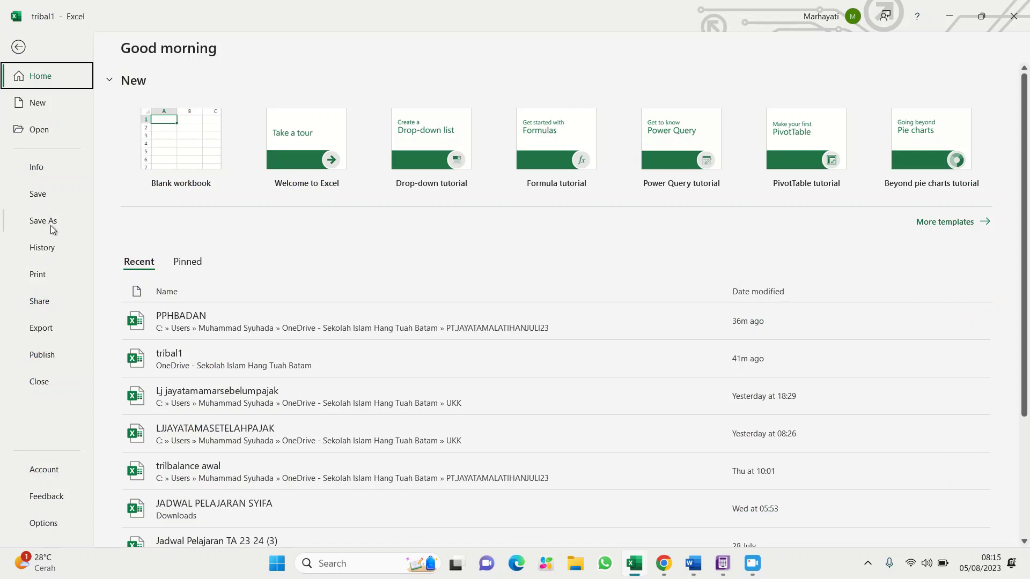
{"action": "left_click", "coordinate": [51, 223]}
{"action": "left_click", "coordinate": [167, 325]}
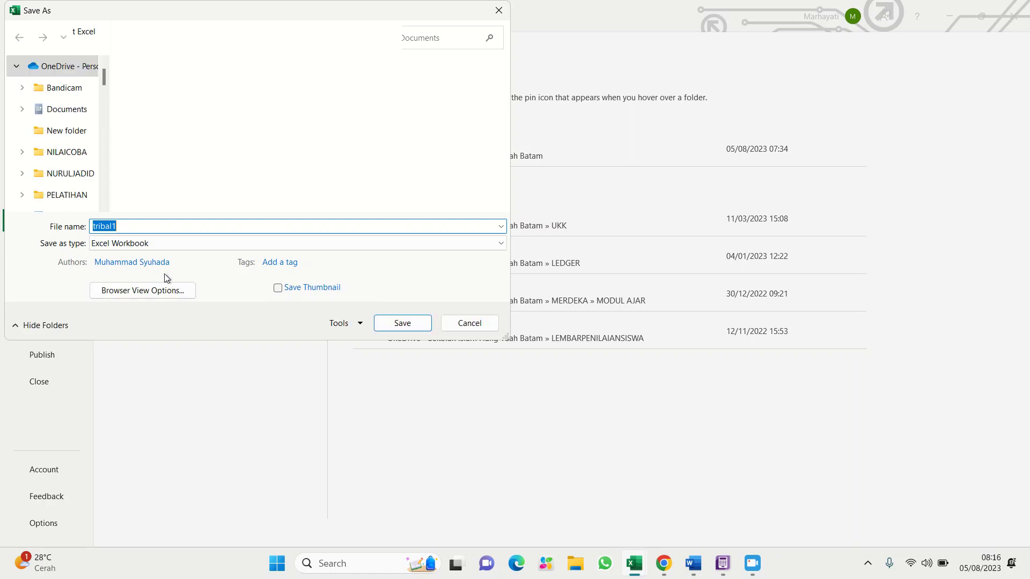
{"action": "left_click_drag", "start_coordinate": [105, 94], "coordinate": [116, 165]}
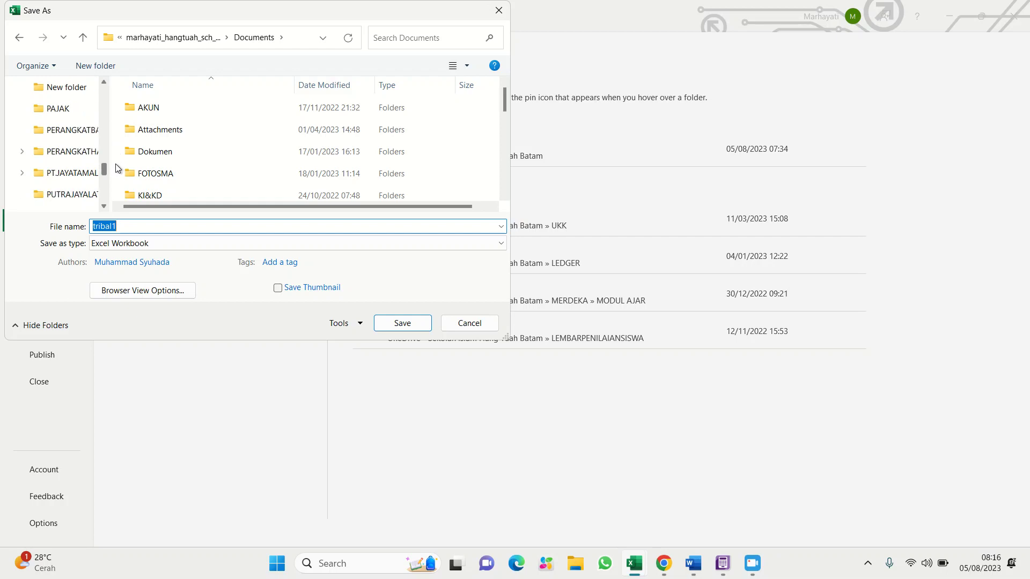
{"action": "left_click", "coordinate": [75, 172]}
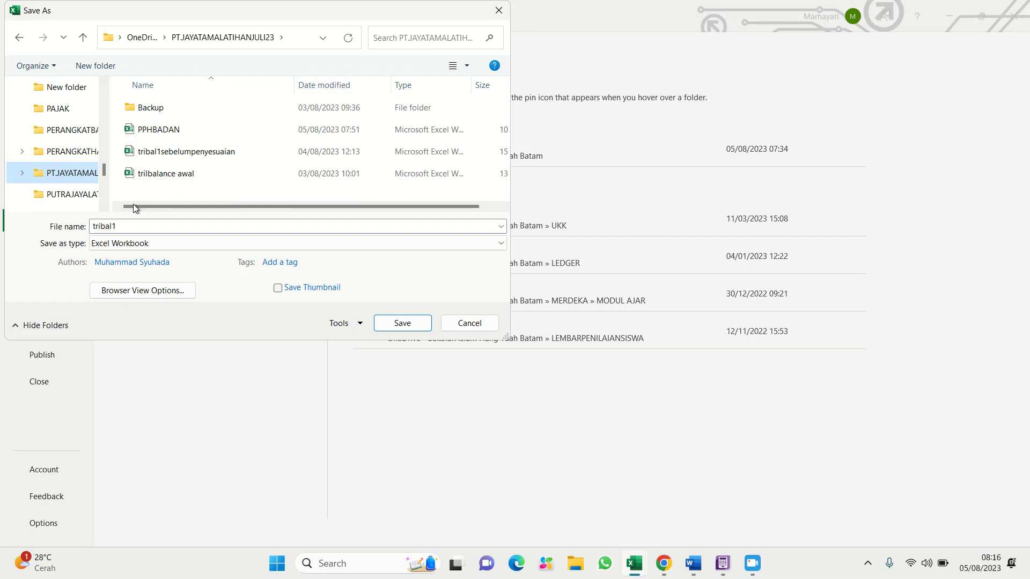
{"action": "double_click", "coordinate": [134, 228]}
{"action": "left_click", "coordinate": [134, 231]}
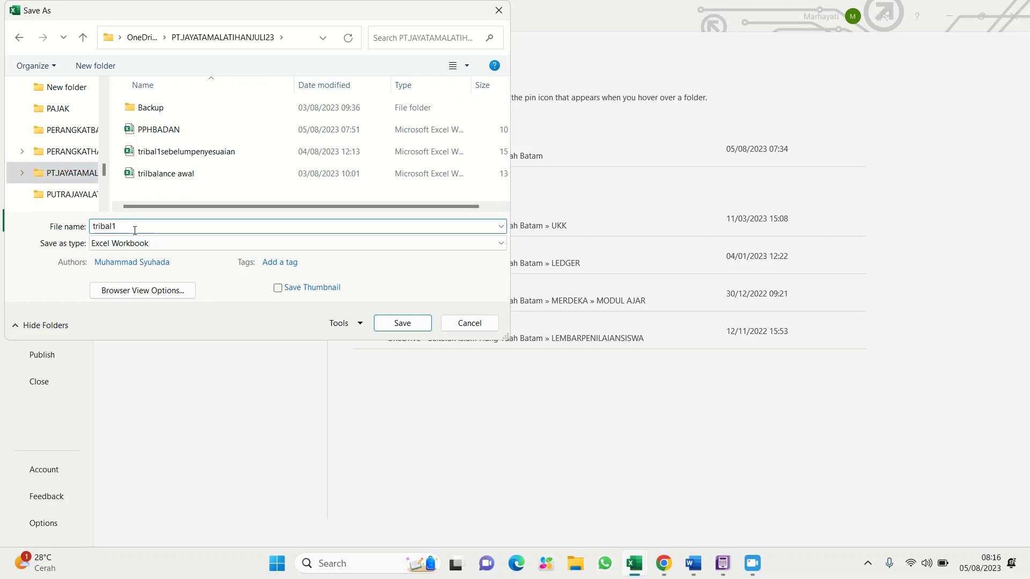
{"action": "key", "text": "BackSpace"}
{"action": "type", "text": "sebelumdatapenyesuaian2"}
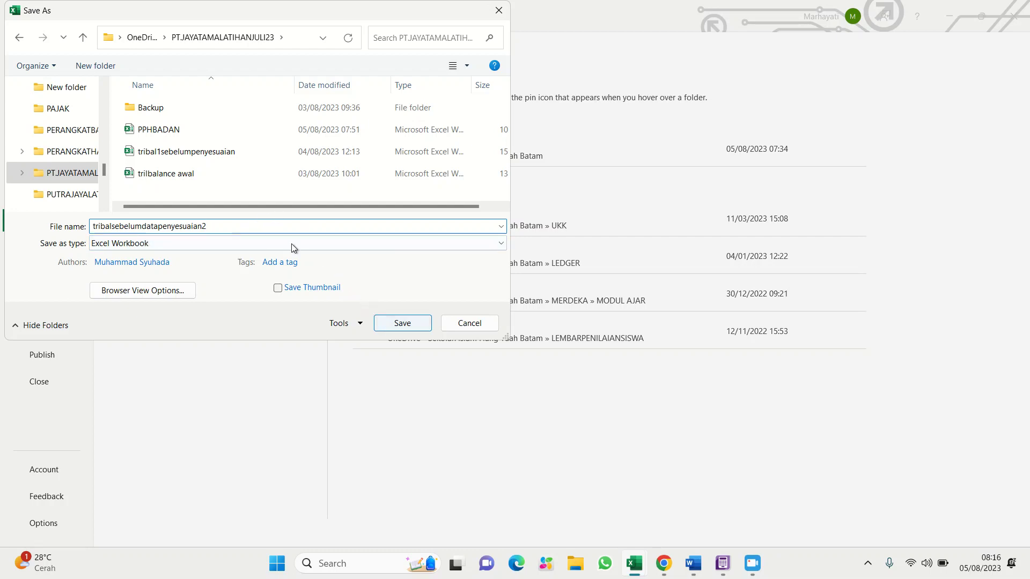
{"action": "left_click", "coordinate": [412, 323]}
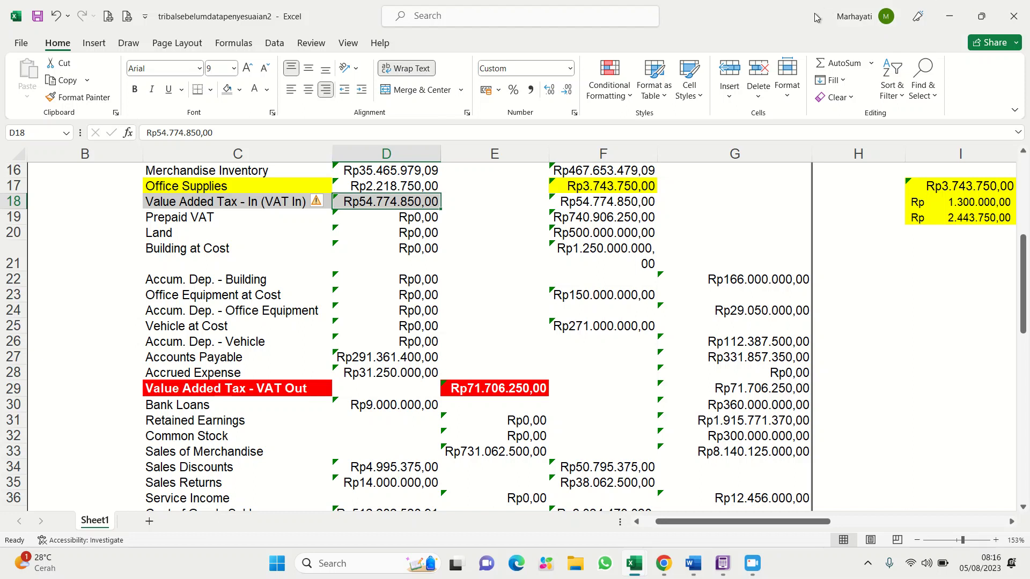
{"action": "double_click", "coordinate": [795, 23]}
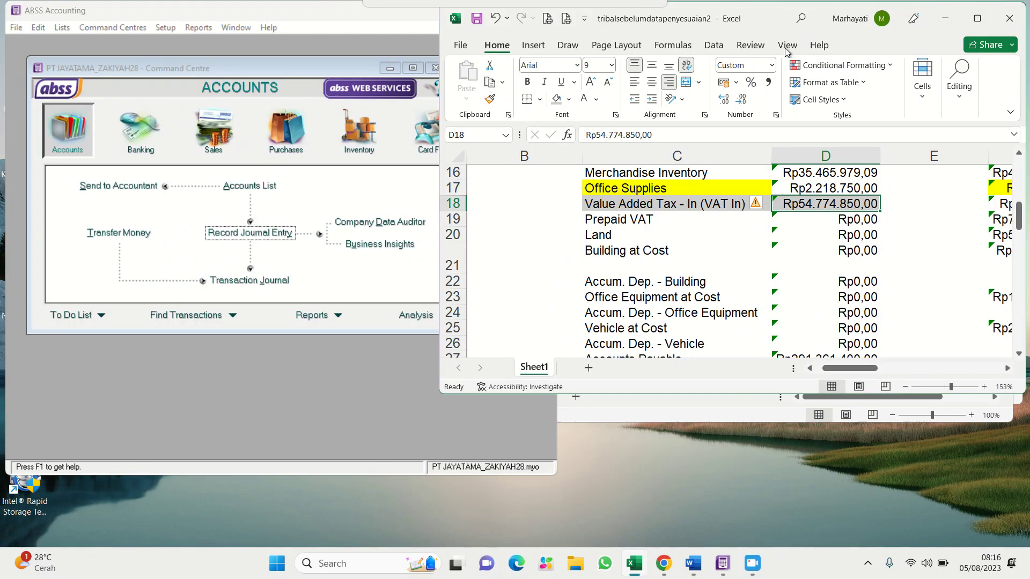
Bring up the 07/BM memorial in Word, and select the empty PEREDARAN BRUTO cell, C3, in the PPHBADAN workbook.
{"action": "left_click", "coordinate": [359, 294]}
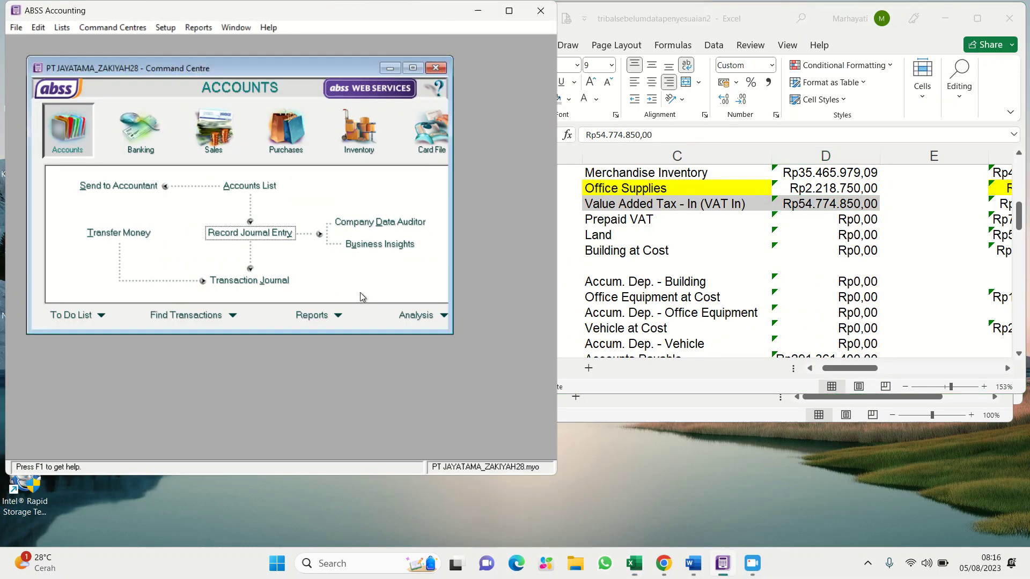
{"action": "mouse_move", "coordinate": [695, 564]}
{"action": "left_click", "coordinate": [694, 564]}
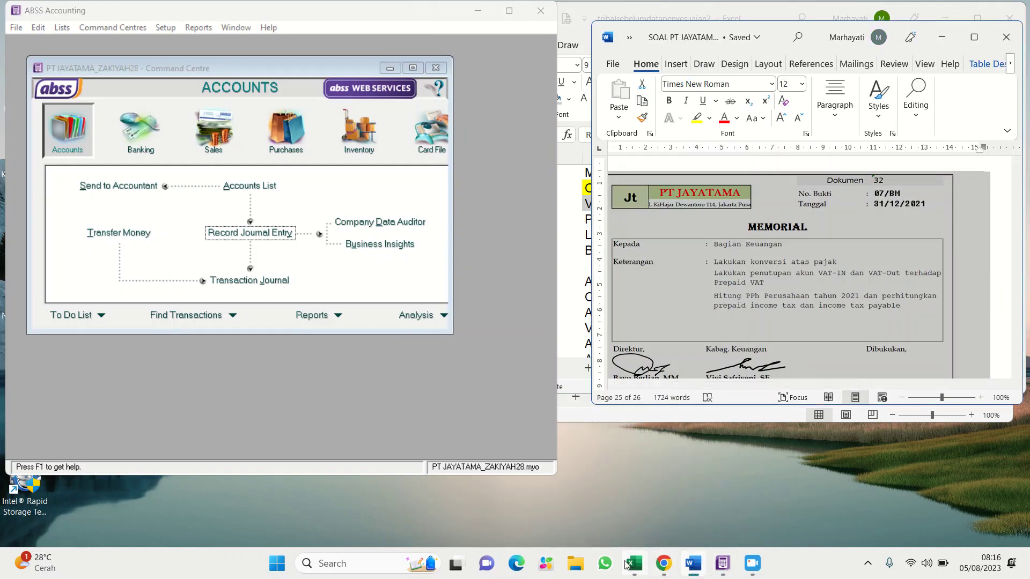
{"action": "mouse_move", "coordinate": [635, 566]}
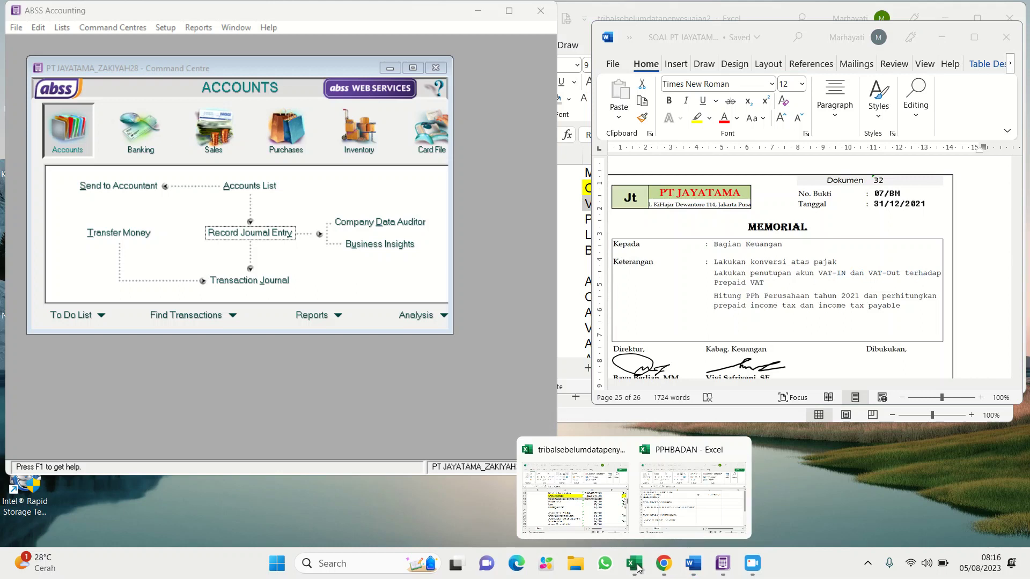
{"action": "left_click", "coordinate": [672, 507]}
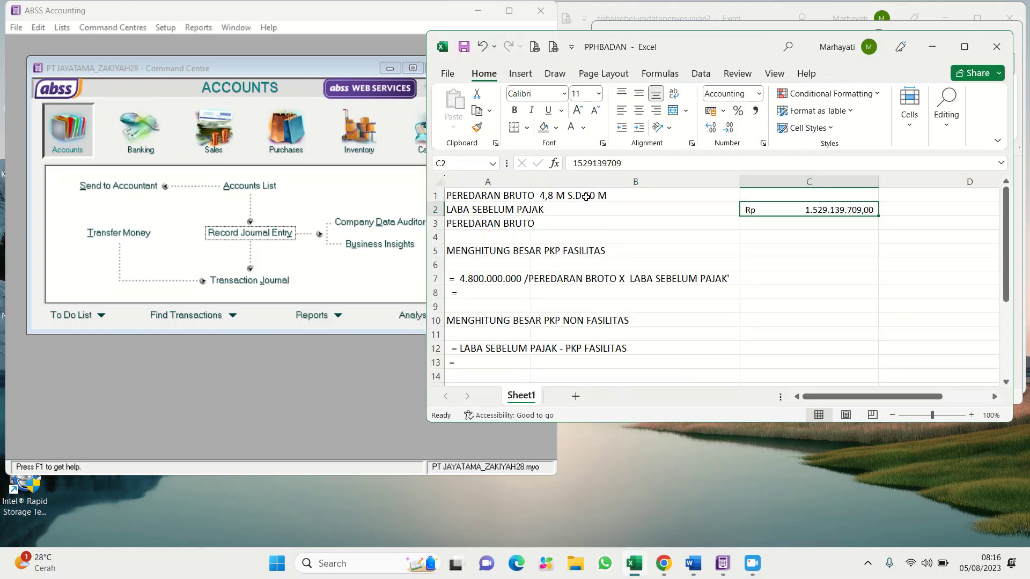
{"action": "left_click", "coordinate": [782, 223]}
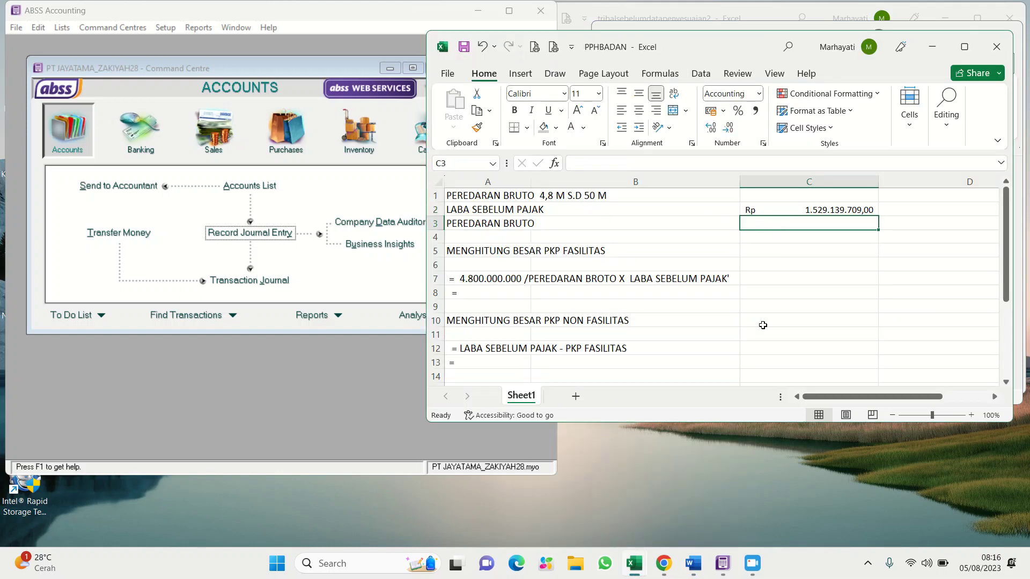
Minimize the PPHBADAN workbook and the Word memorial, and bring the tribalsebelumdatapenyesuaian2 workbook to the front.
{"action": "left_click", "coordinate": [703, 443]}
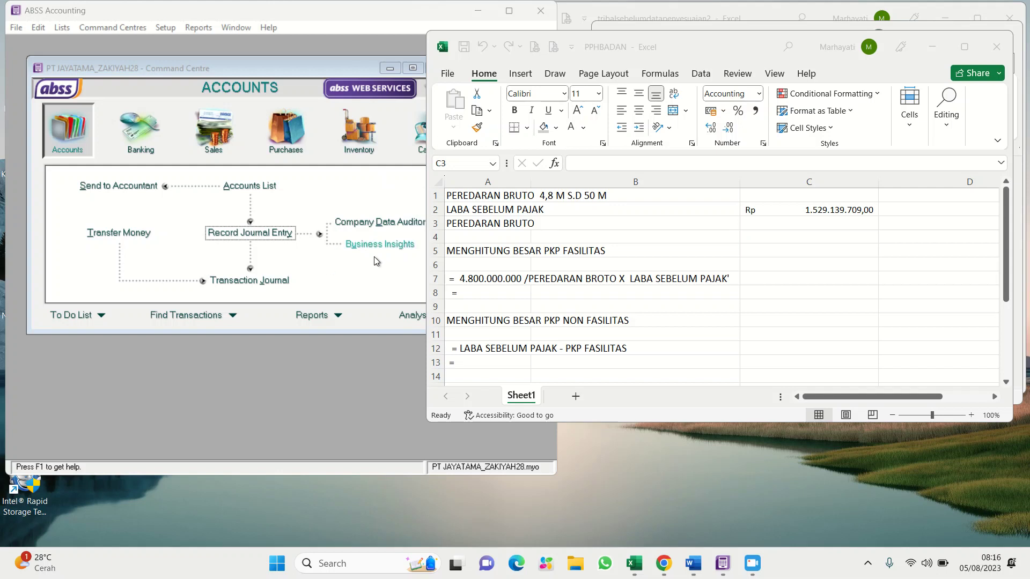
{"action": "left_click", "coordinate": [933, 47]}
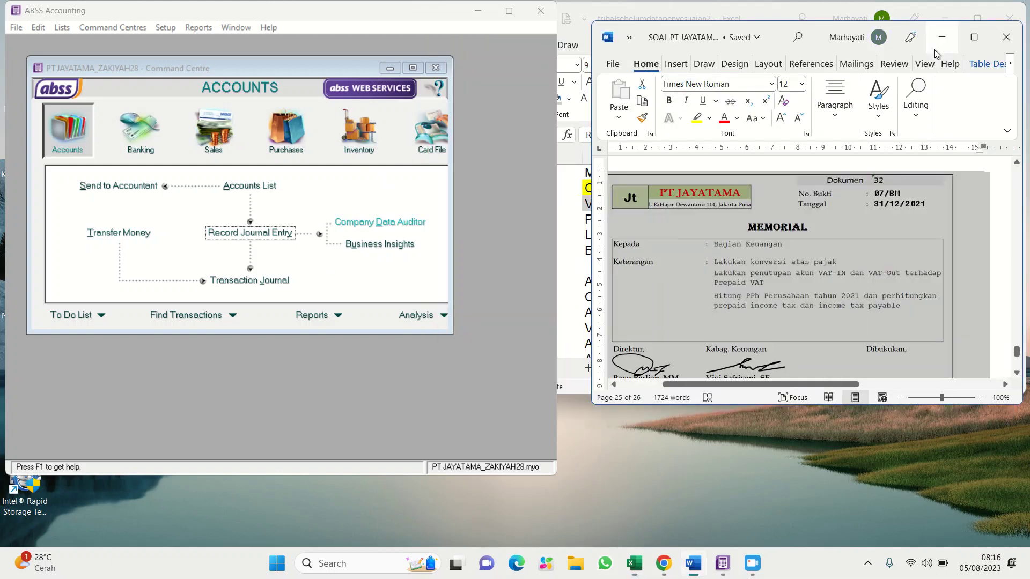
{"action": "left_click", "coordinate": [941, 37]}
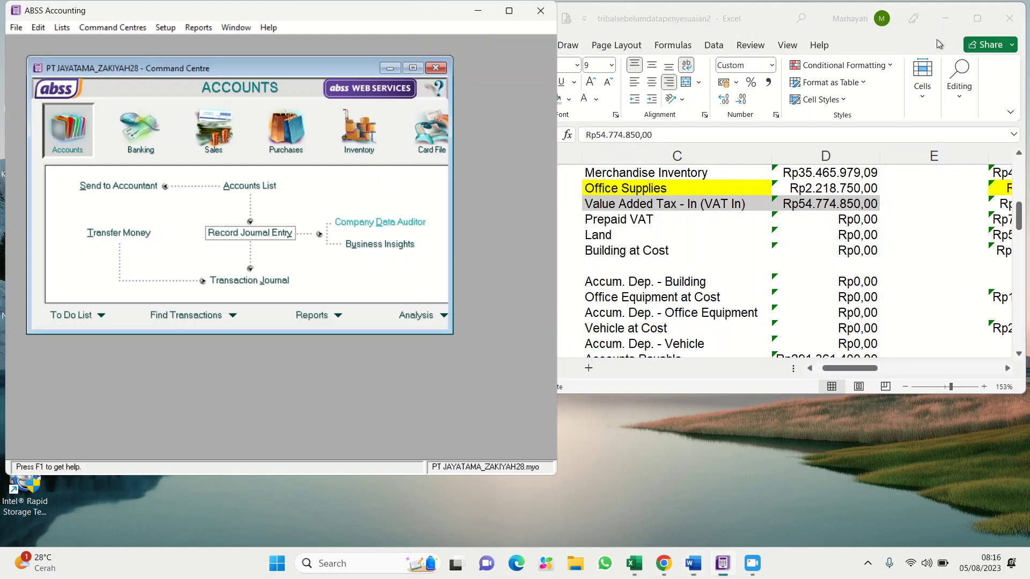
{"action": "left_click", "coordinate": [780, 276]}
Find the Sales of Merchandise row in the trial balance and fill its YTD Credit cell, G33, with light orange.
{"action": "scroll", "coordinate": [775, 289], "scroll_direction": "down", "scroll_amount": 2}
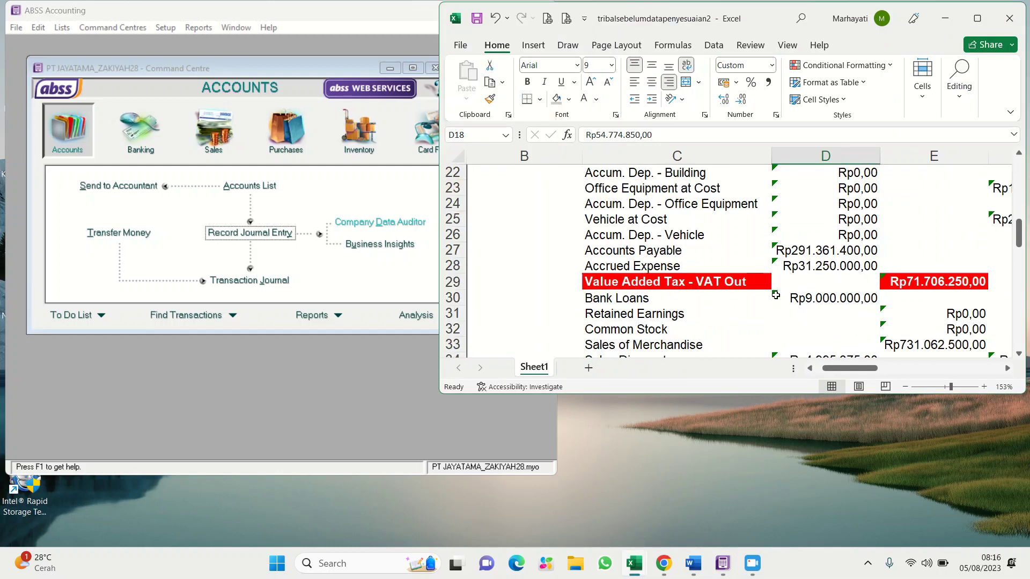
{"action": "scroll", "coordinate": [776, 295], "scroll_direction": "down", "scroll_amount": 2}
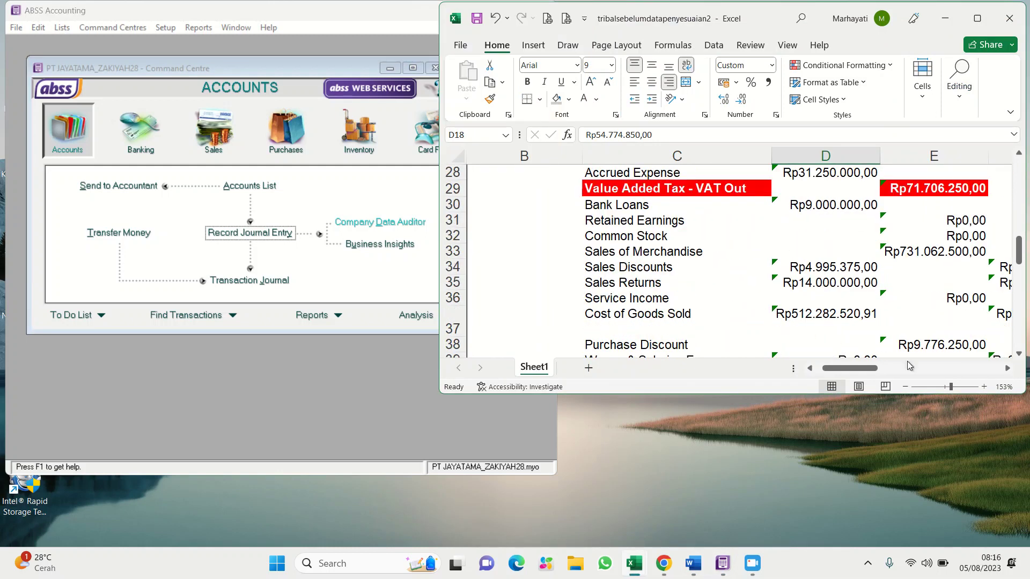
{"action": "left_click", "coordinate": [1005, 370]}
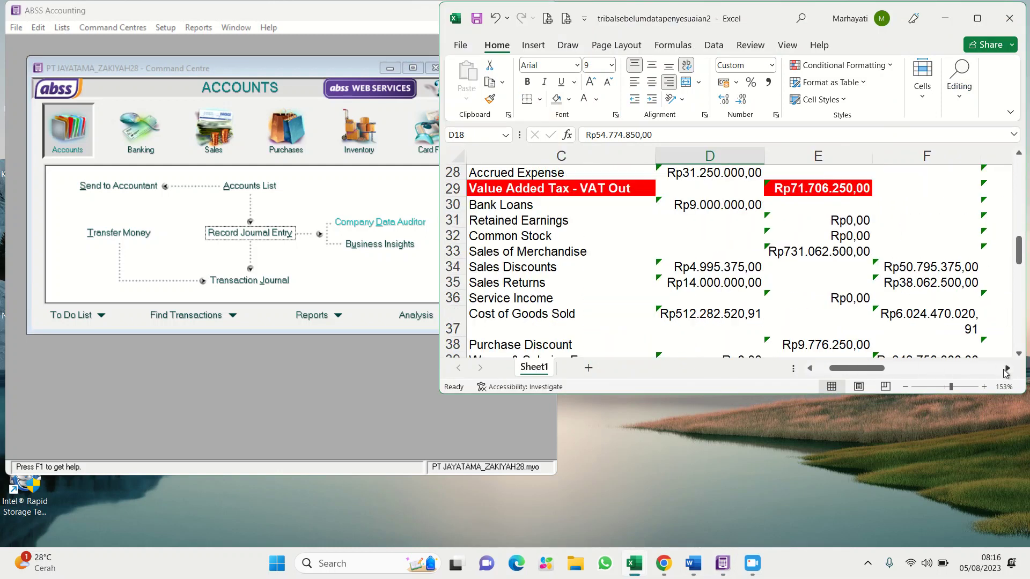
{"action": "left_click", "coordinate": [1005, 370]}
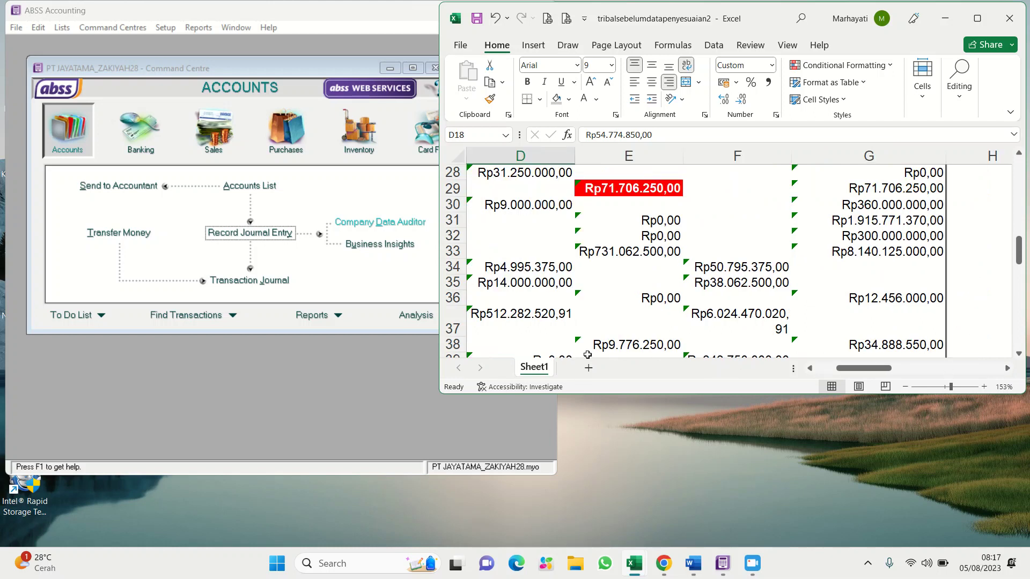
{"action": "left_click", "coordinate": [808, 369]}
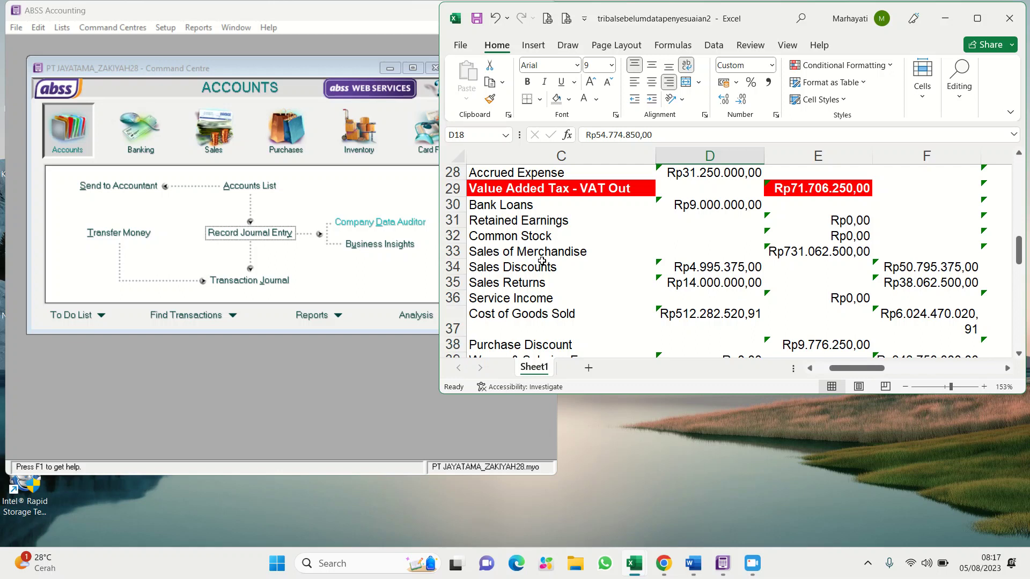
{"action": "left_click", "coordinate": [1006, 368]}
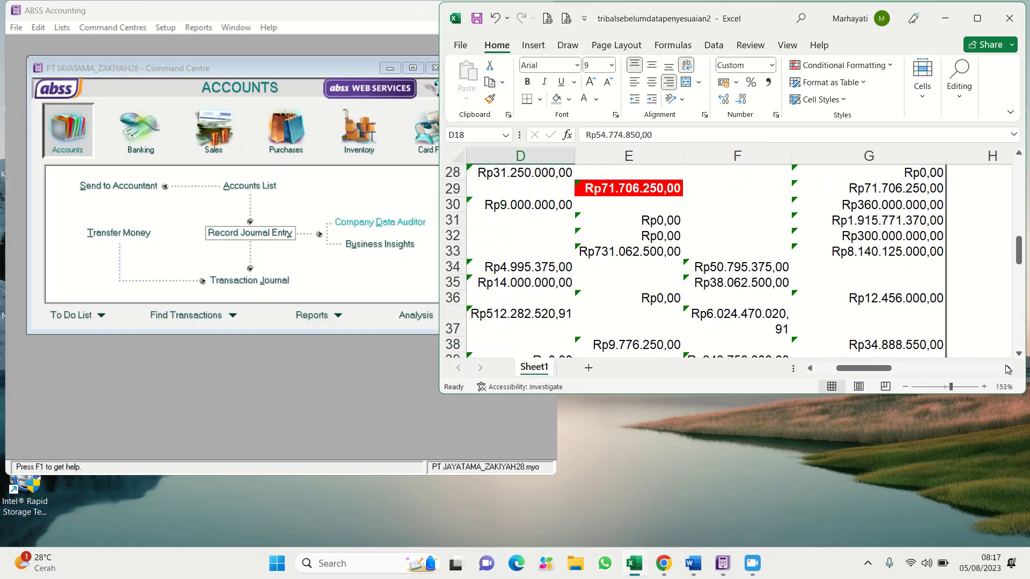
{"action": "left_click", "coordinate": [833, 250]}
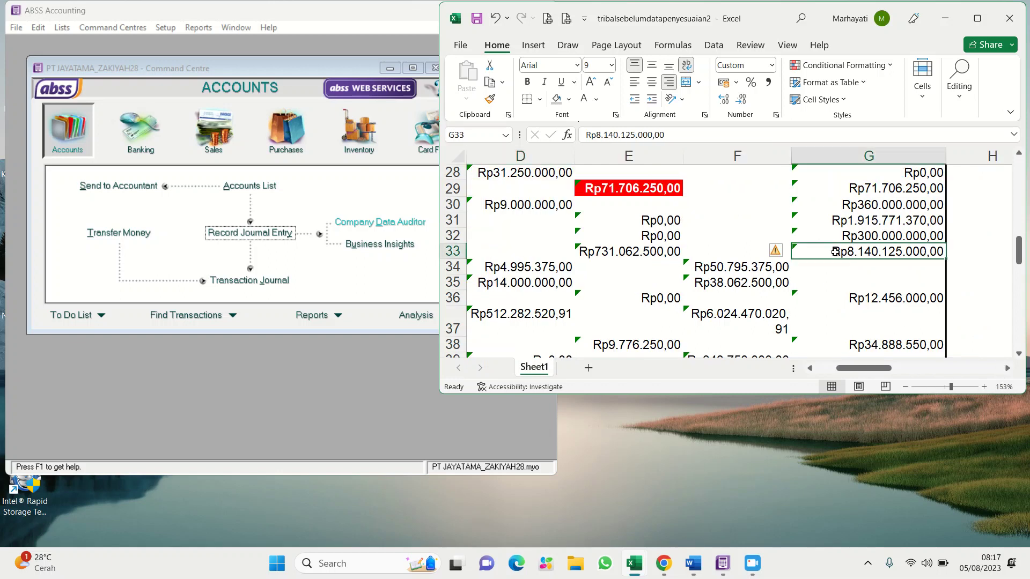
{"action": "left_click", "coordinate": [569, 99]}
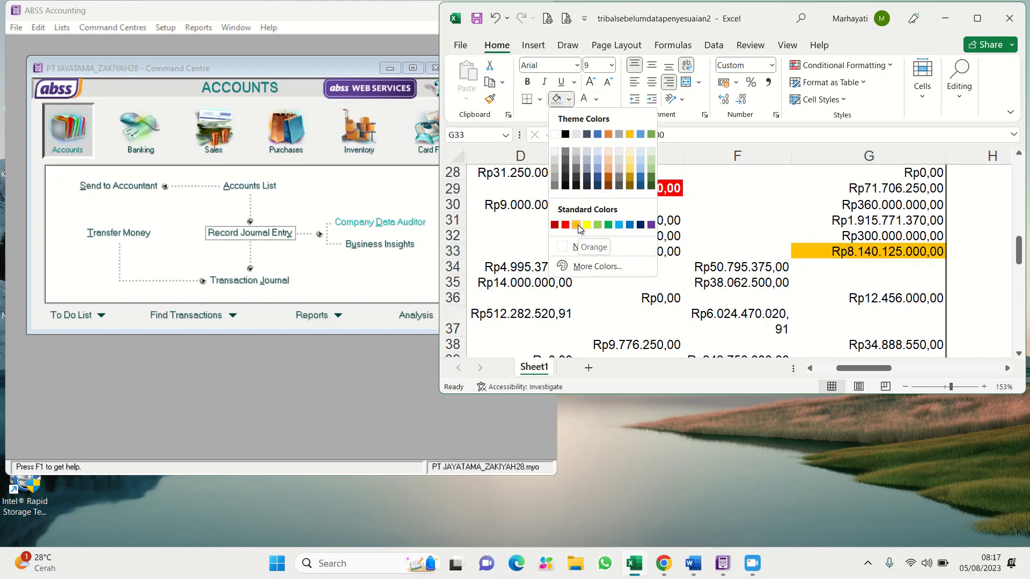
{"action": "left_click", "coordinate": [609, 162]}
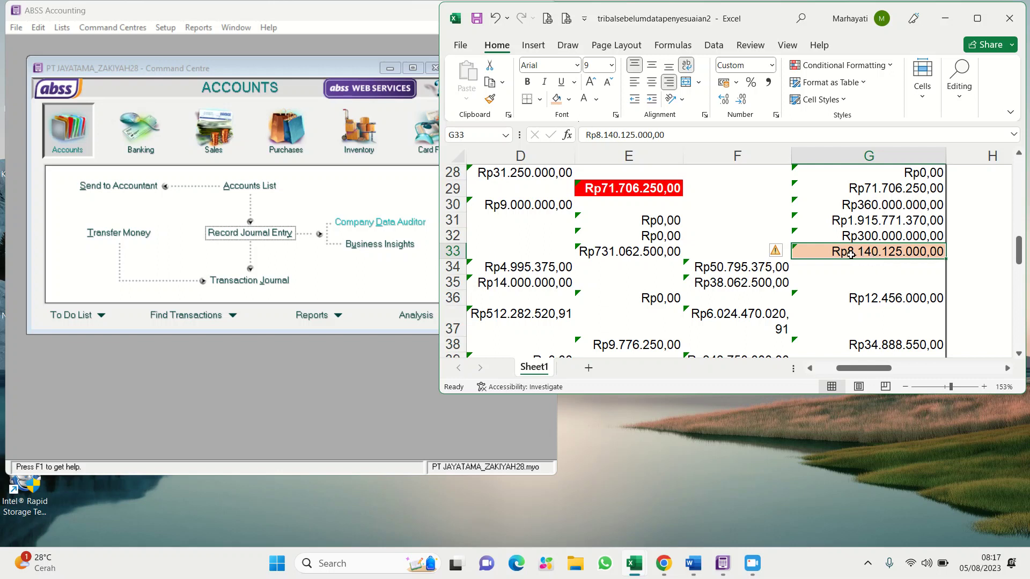
Apply the same light orange fill to the Sales of Merchandise account name in C33.
{"action": "key", "text": "Left"}
{"action": "key", "text": "Left"}
{"action": "key", "text": "Left"}
{"action": "key", "text": "Left"}
{"action": "key", "text": "Left"}
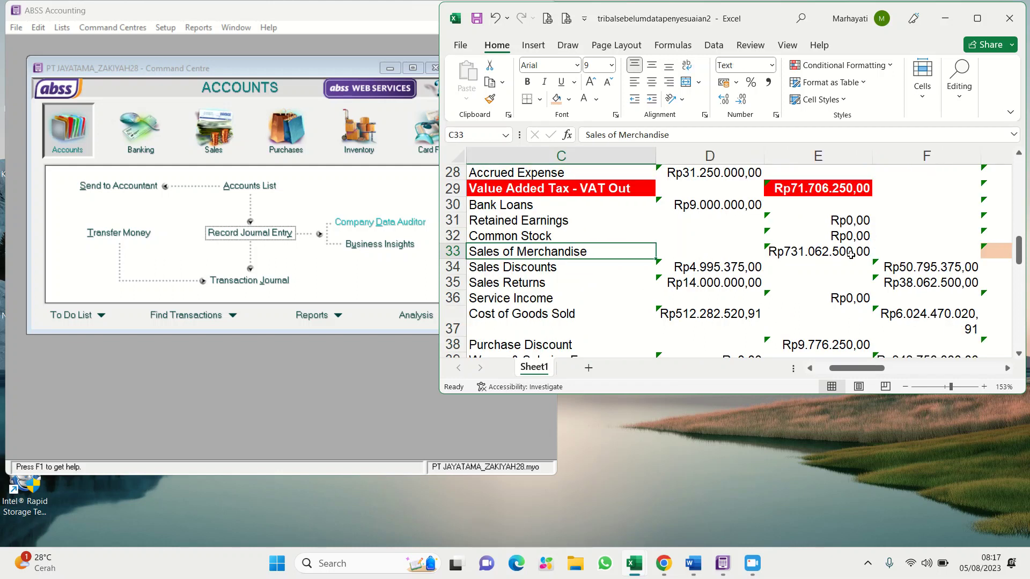
{"action": "key", "text": "Right"}
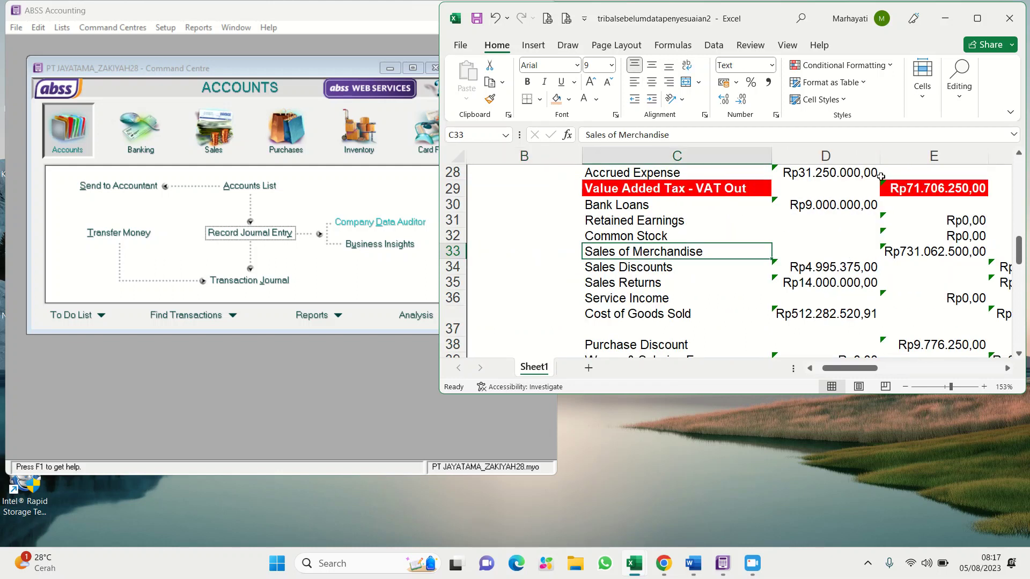
{"action": "left_click", "coordinate": [555, 98]}
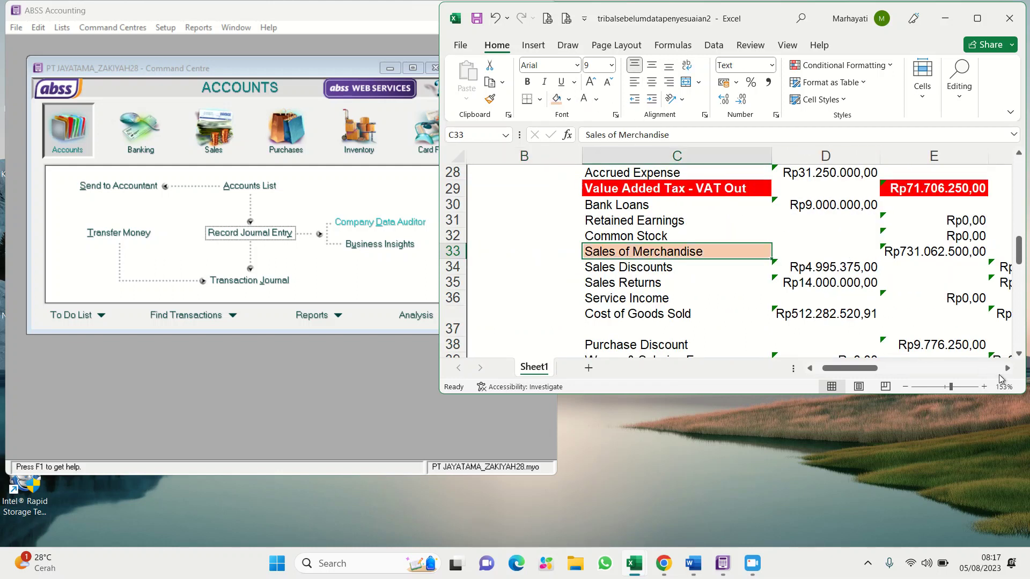
Examine the colour-marked accounts in the maximized trial balance, from Account Receivable to Sales of Merchandise, and restore the window to its smaller size.
{"action": "left_click", "coordinate": [984, 20]}
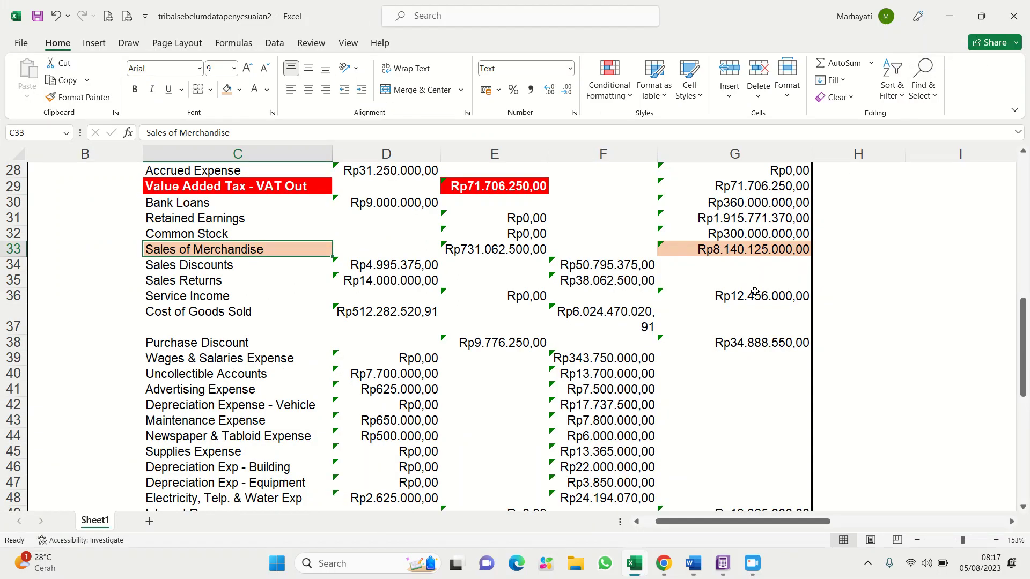
{"action": "scroll", "coordinate": [625, 317], "scroll_direction": "up", "scroll_amount": 2}
{"action": "scroll", "coordinate": [626, 316], "scroll_direction": "up", "scroll_amount": 6}
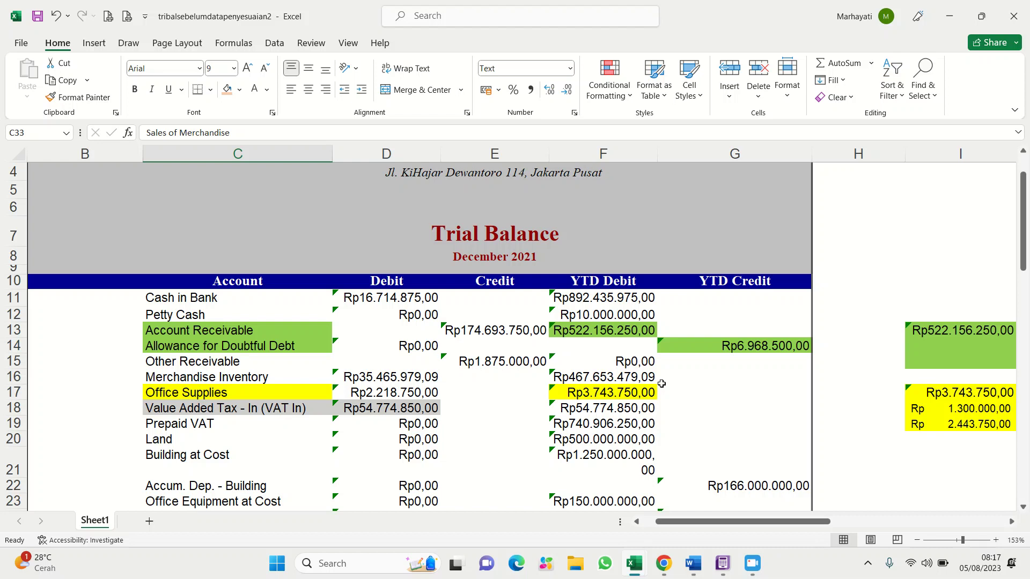
{"action": "left_click", "coordinate": [581, 395]}
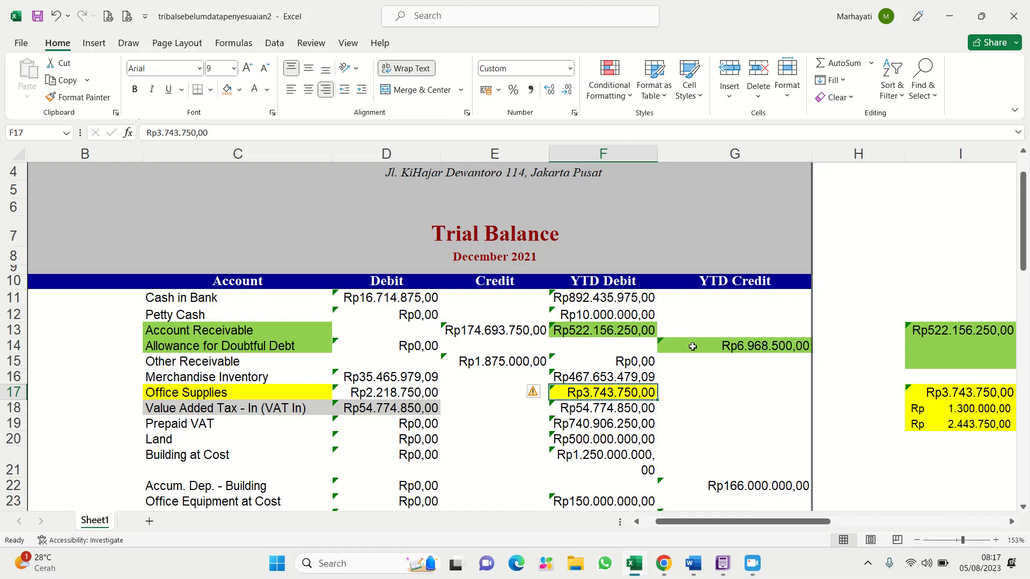
{"action": "scroll", "coordinate": [635, 372], "scroll_direction": "down", "scroll_amount": 2}
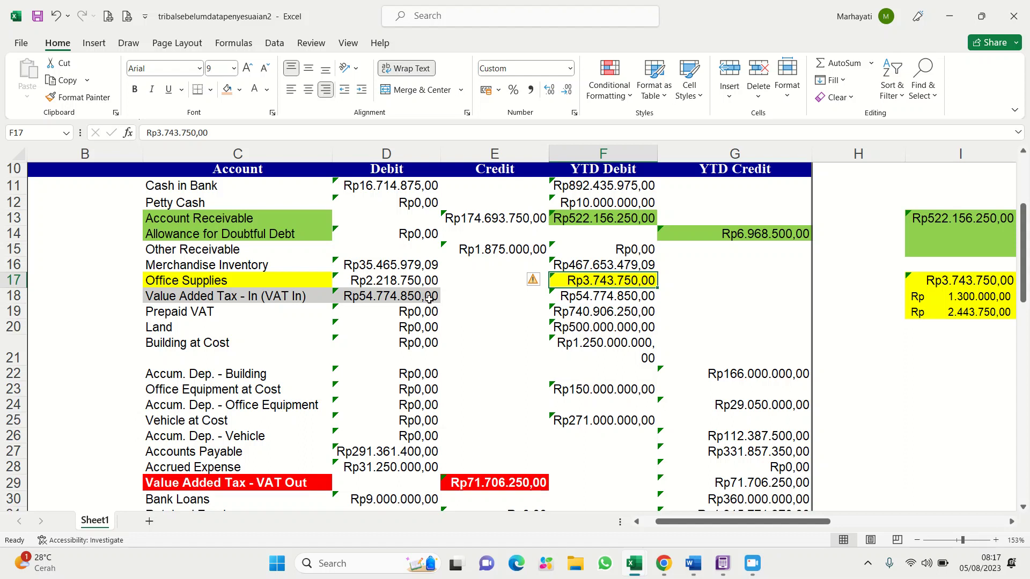
{"action": "scroll", "coordinate": [519, 460], "scroll_direction": "down", "scroll_amount": 2}
{"action": "scroll", "coordinate": [519, 461], "scroll_direction": "down", "scroll_amount": 1}
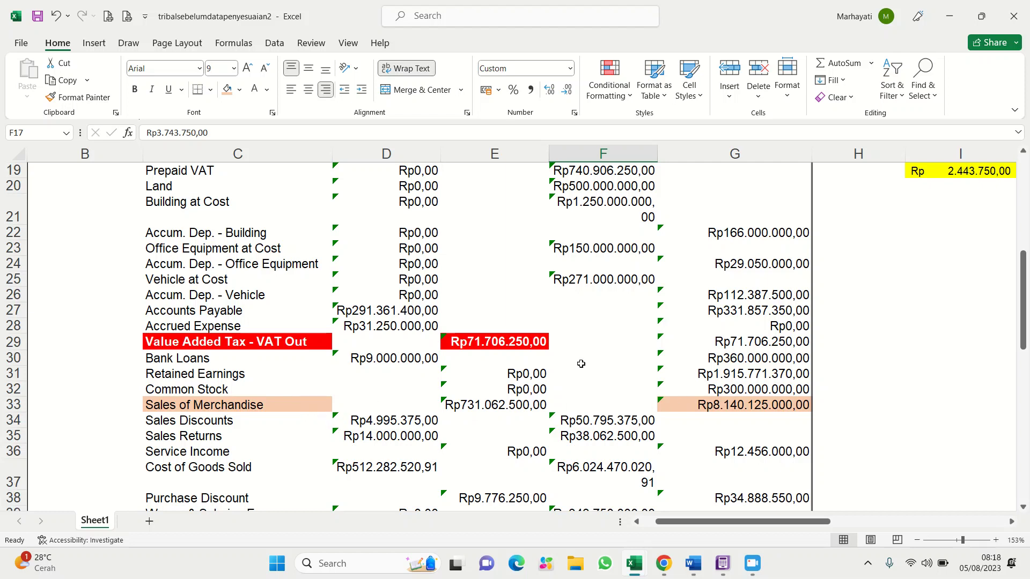
{"action": "left_click", "coordinate": [709, 406]}
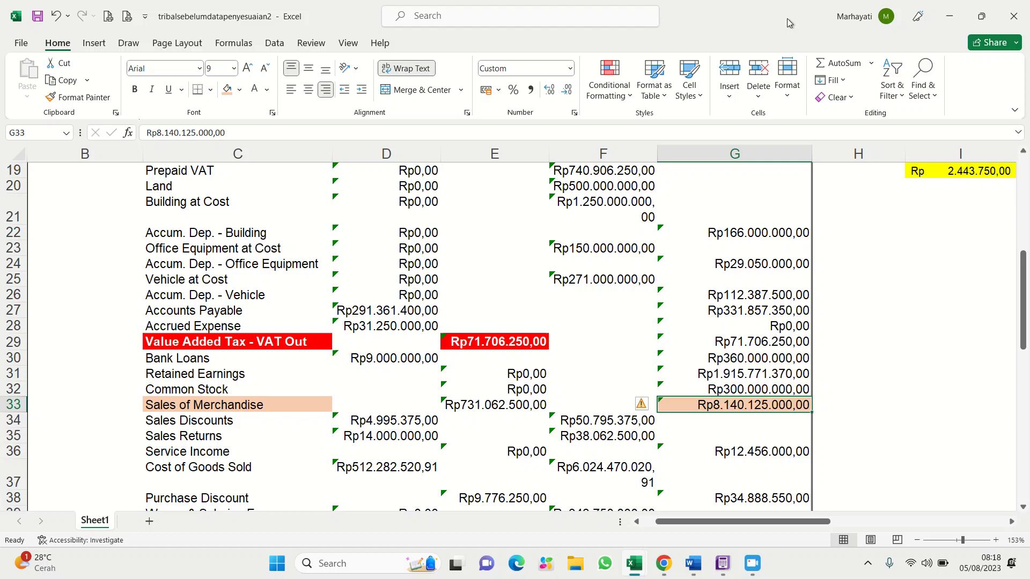
{"action": "double_click", "coordinate": [769, 22]}
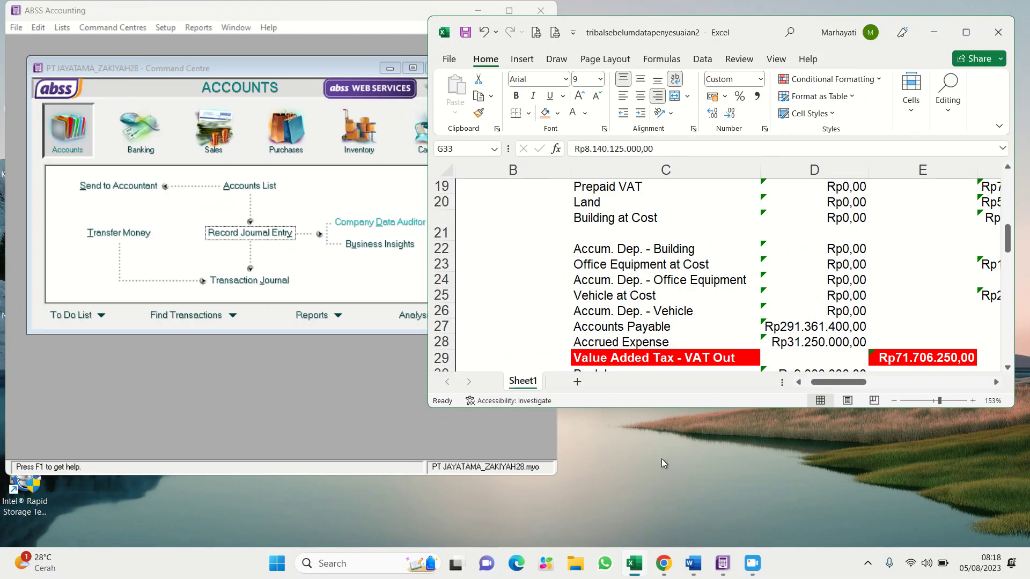
Copy the Sales of Merchandise YTD Credit from G33 and paste it into the PEREDARAN BRUTO cell, C3, of the PPHBADAN workbook.
{"action": "mouse_move", "coordinate": [637, 571]}
{"action": "left_click", "coordinate": [996, 381]}
{"action": "left_click", "coordinate": [996, 382]}
{"action": "scroll", "coordinate": [858, 307], "scroll_direction": "down", "scroll_amount": 1}
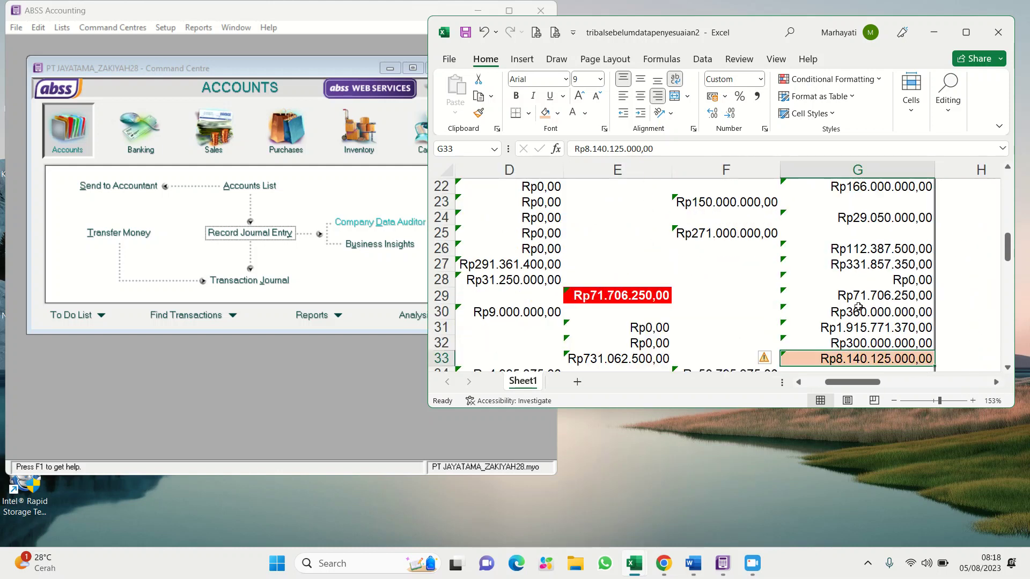
{"action": "scroll", "coordinate": [858, 307], "scroll_direction": "down", "scroll_amount": 1}
{"action": "right_click", "coordinate": [856, 311]}
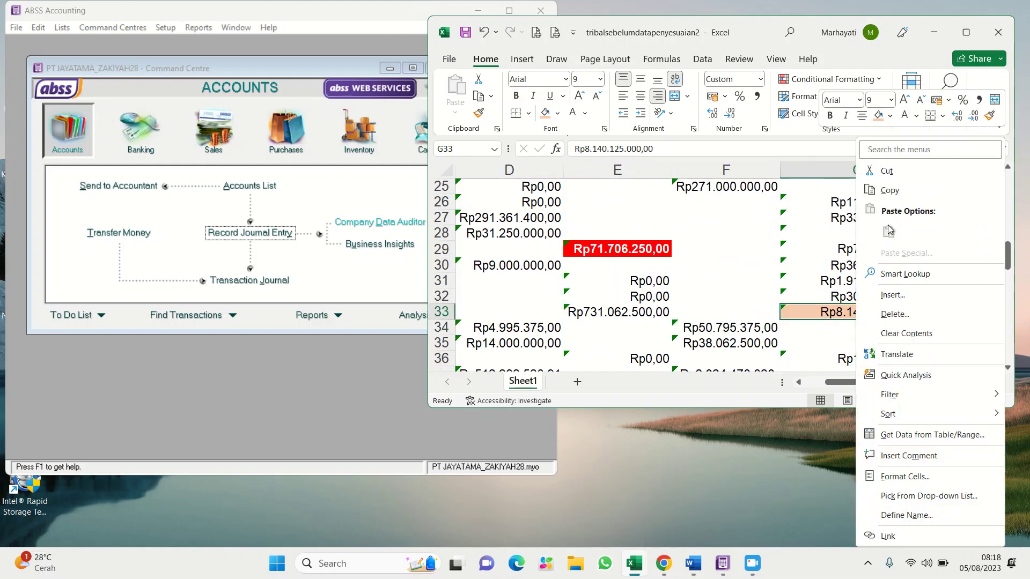
{"action": "left_click", "coordinate": [890, 190]}
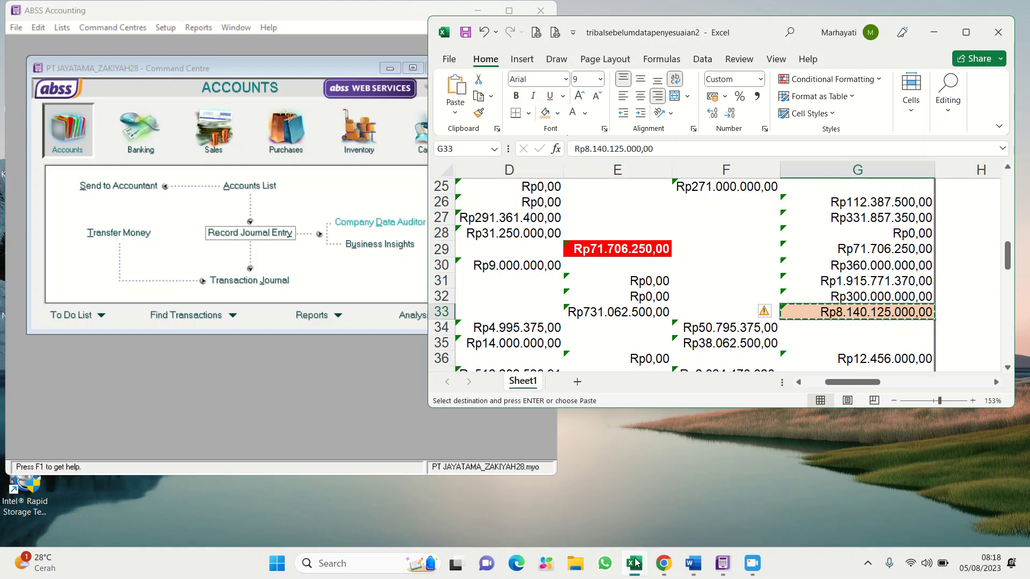
{"action": "mouse_move", "coordinate": [634, 561]}
{"action": "left_click", "coordinate": [684, 497]}
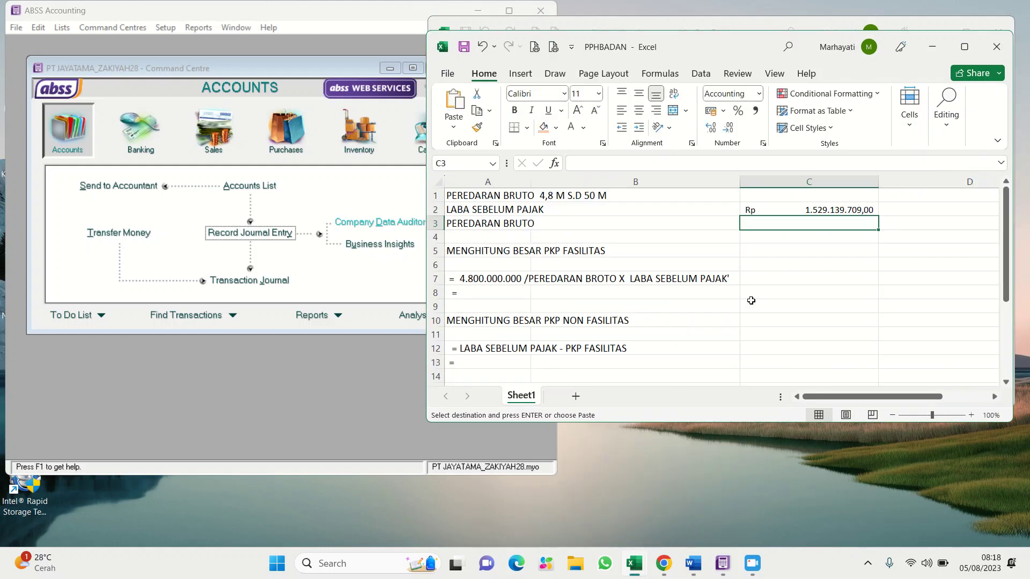
{"action": "right_click", "coordinate": [793, 221]}
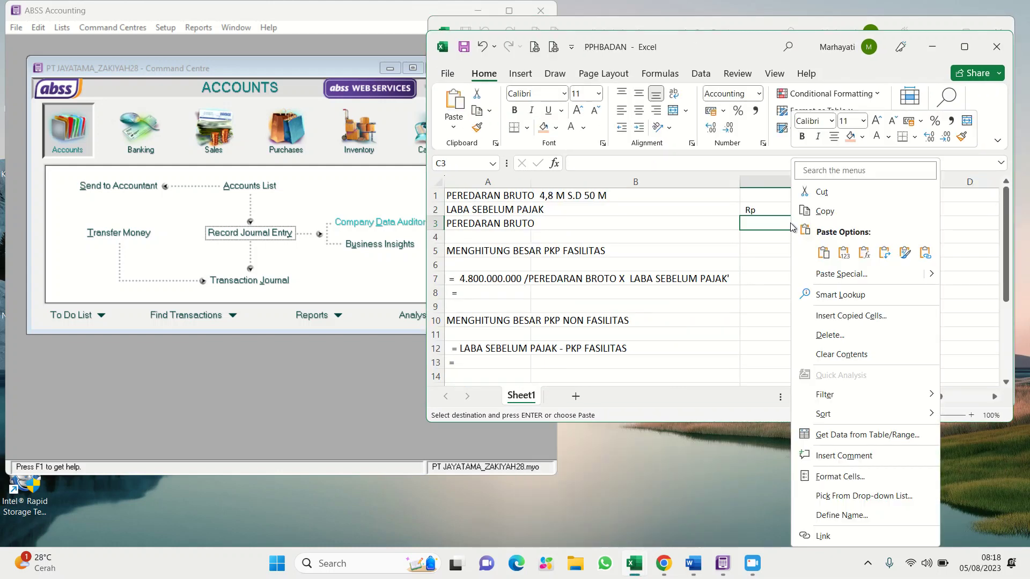
{"action": "left_click", "coordinate": [823, 252]}
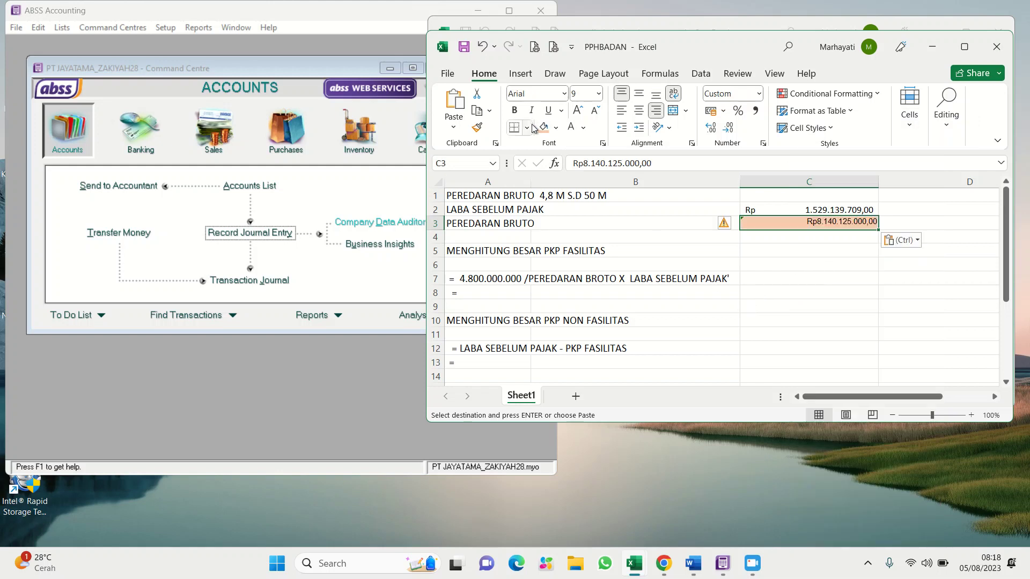
Remove the fill colour from the pasted PEREDARAN BRUTO amount in C3.
{"action": "left_click", "coordinate": [556, 127]}
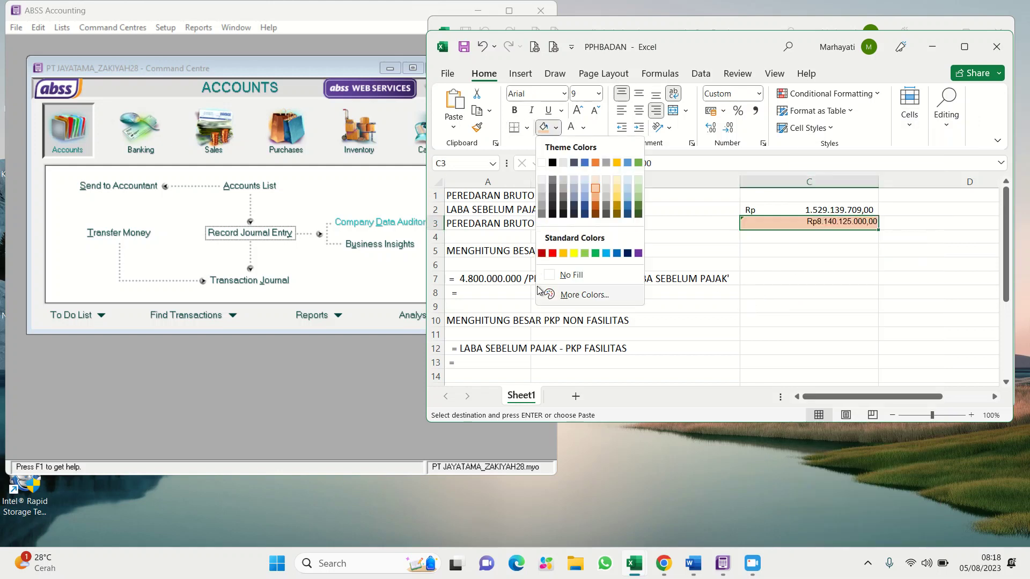
{"action": "left_click", "coordinate": [569, 274]}
{"action": "left_click", "coordinate": [839, 268]}
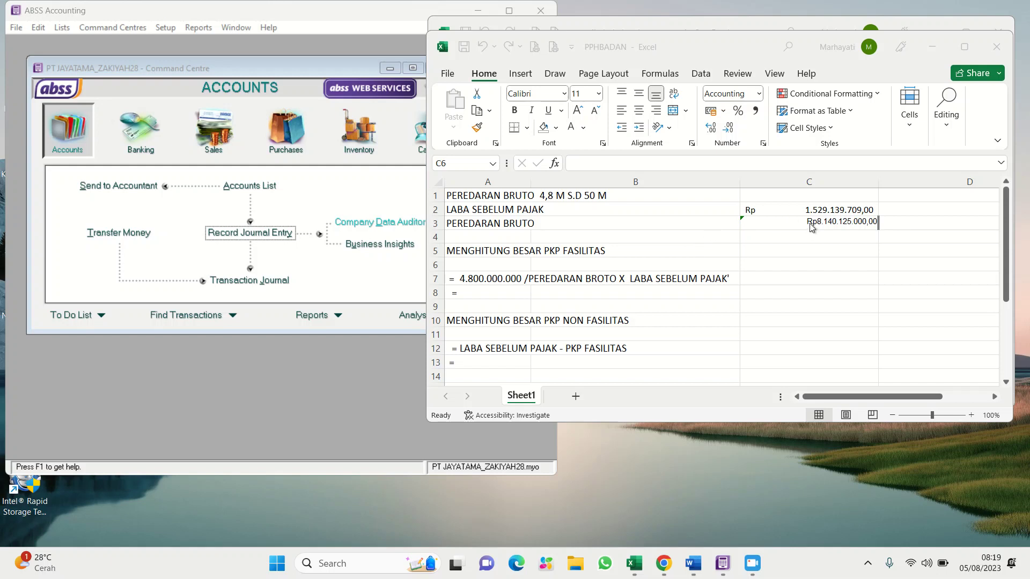
Check the Sales of Merchandise source amount in the tribalsebelumdatapenyesuaian2 workbook, and minimize that workbook to return to PPHBADAN.
{"action": "mouse_move", "coordinate": [634, 573]}
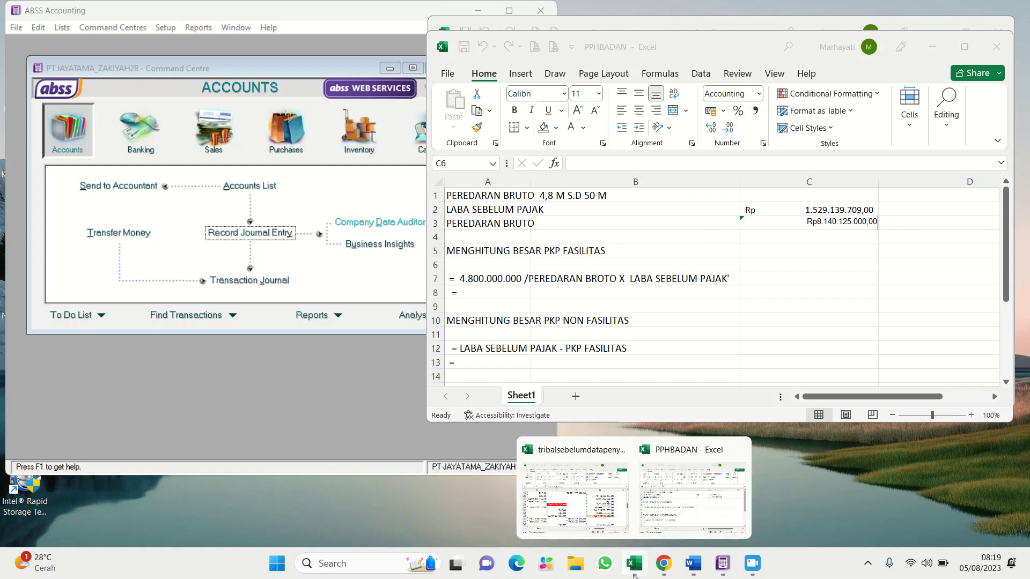
{"action": "left_click", "coordinate": [585, 518]}
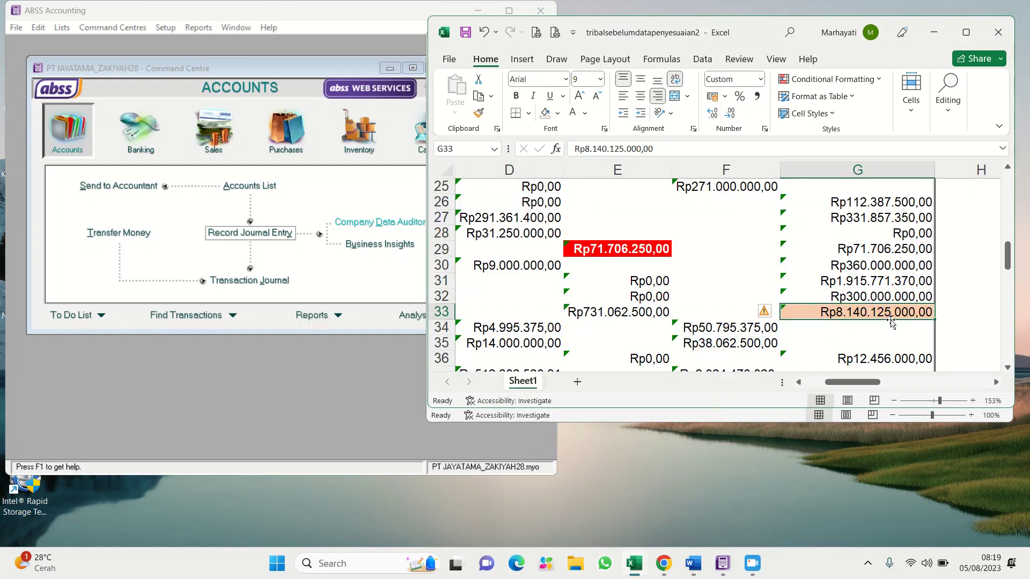
{"action": "left_click", "coordinate": [934, 36]}
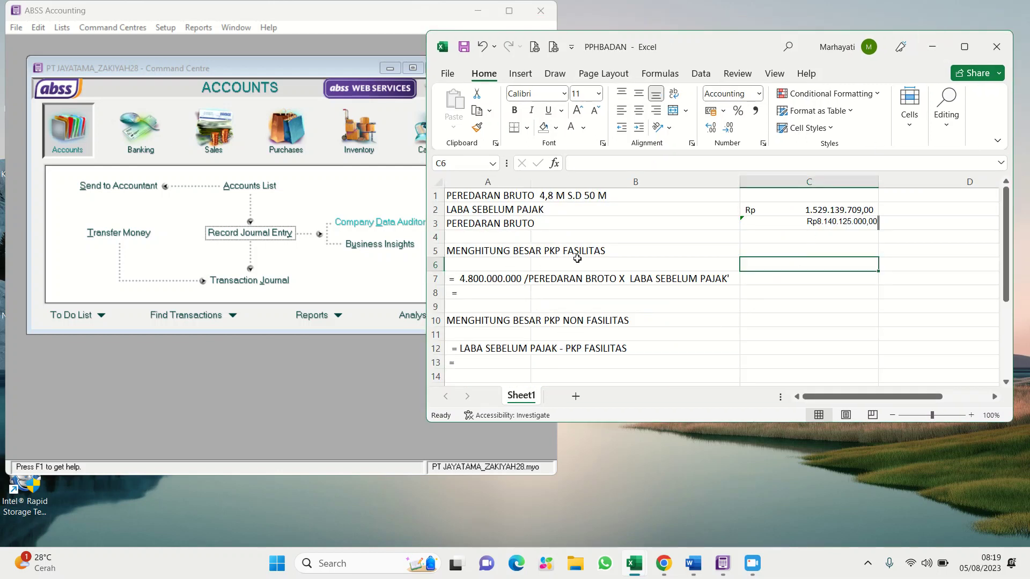
Complete the PKP FASILITAS working text in A8 as "= 4.800.000.000 /8.140.125.000 x 1.529.139.709".
{"action": "left_click", "coordinate": [507, 295]}
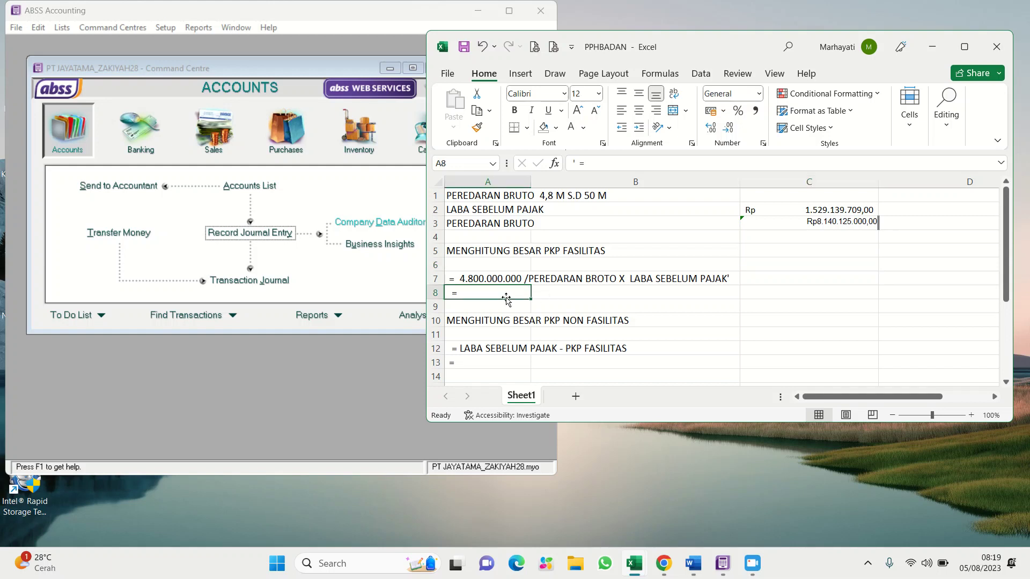
{"action": "double_click", "coordinate": [507, 298]}
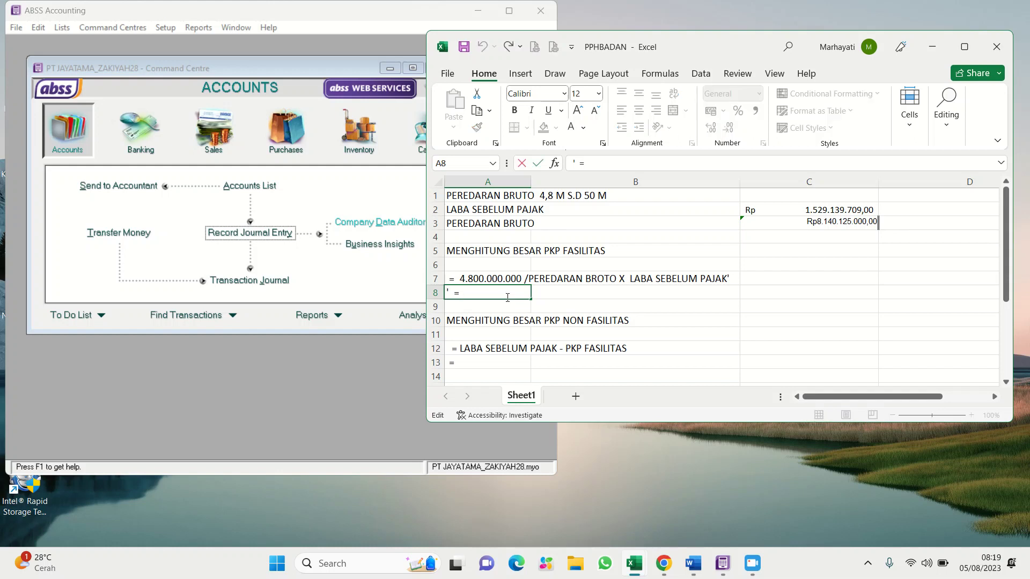
{"action": "type", "text": "4.800,000"}
{"action": "key", "text": "BackSpace"}
{"action": "key", "text": "BackSpace"}
{"action": "key", "text": "BackSpace"}
{"action": "type", "text": "4.800.000."}
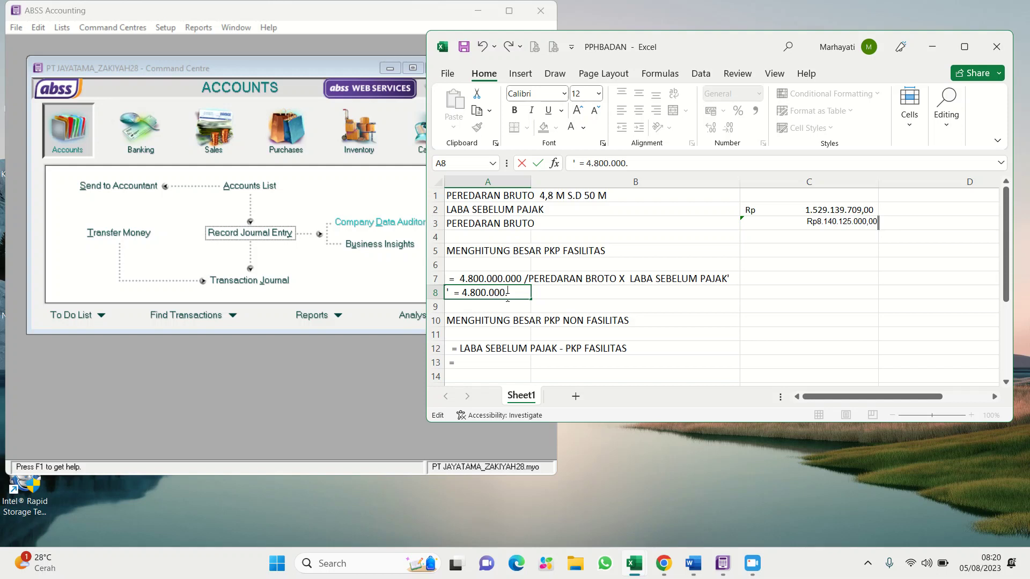
{"action": "type", "text": "000 /8.140.1"}
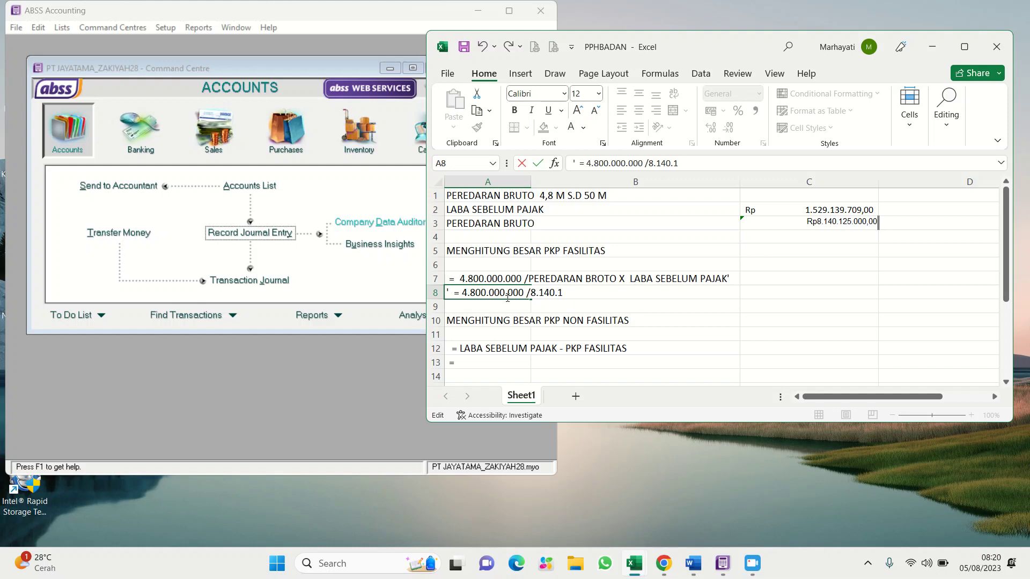
{"action": "type", "text": "25.000 x 1.529"}
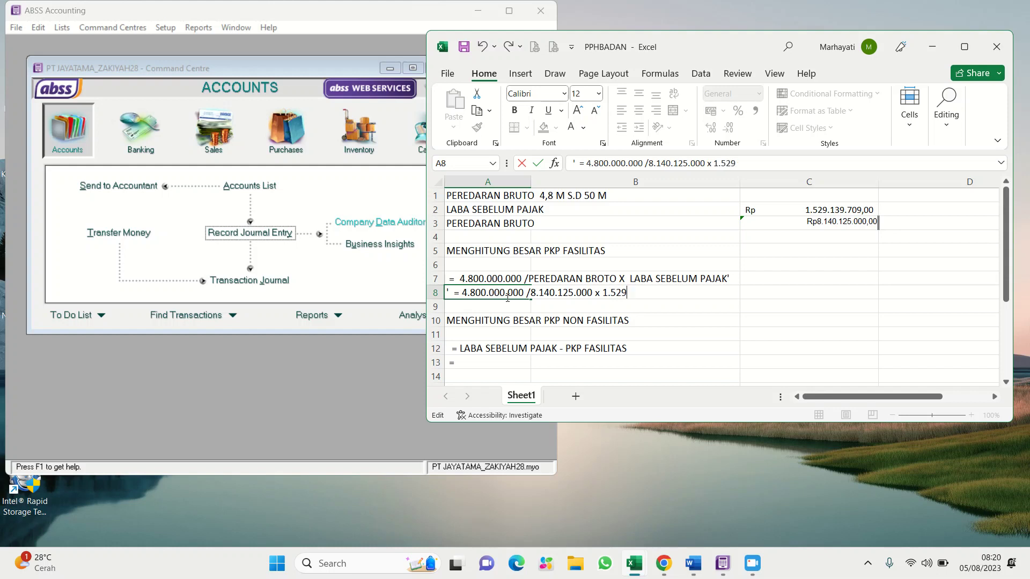
{"action": "type", "text": ".139.709"}
{"action": "key", "text": "Return"}
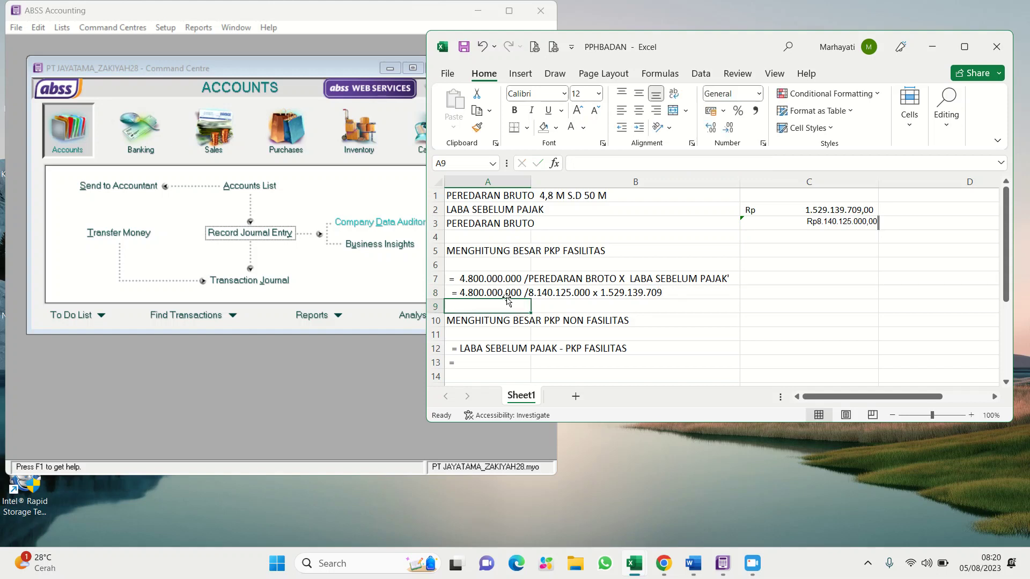
{"action": "left_click", "coordinate": [507, 296]}
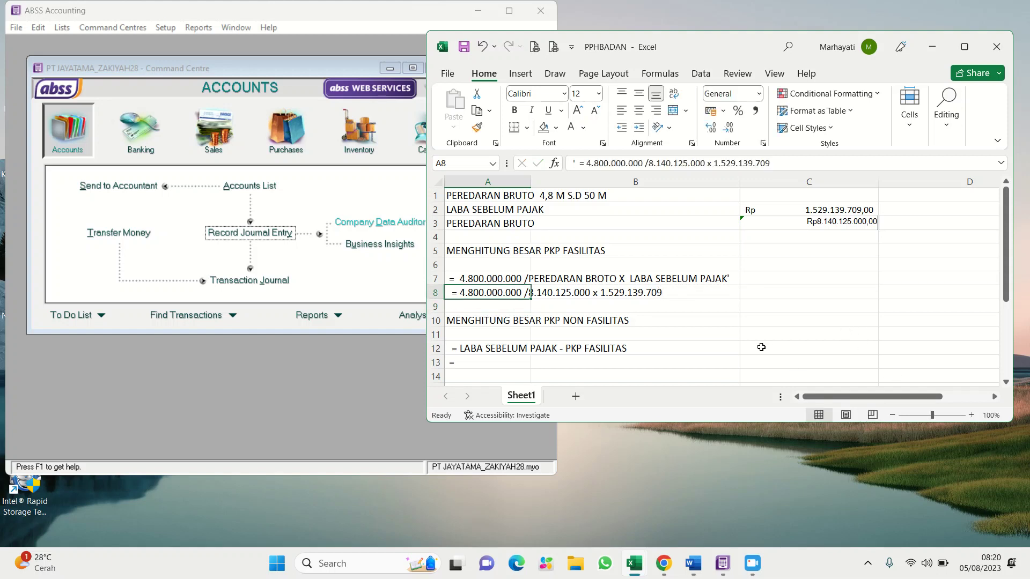
{"action": "left_click", "coordinate": [699, 280]}
{"action": "left_click", "coordinate": [767, 301]}
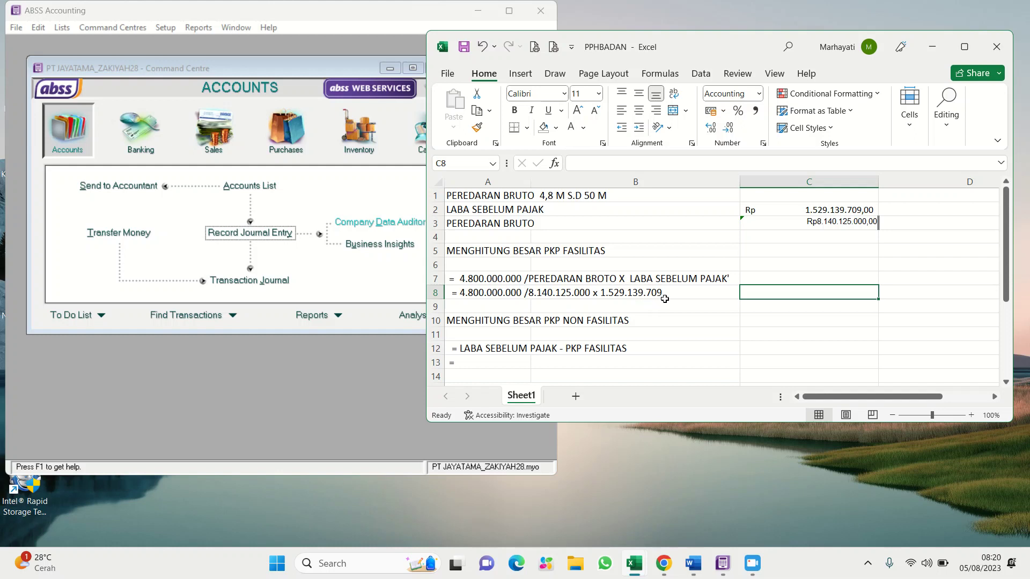
{"action": "type", "text": "=4800000"}
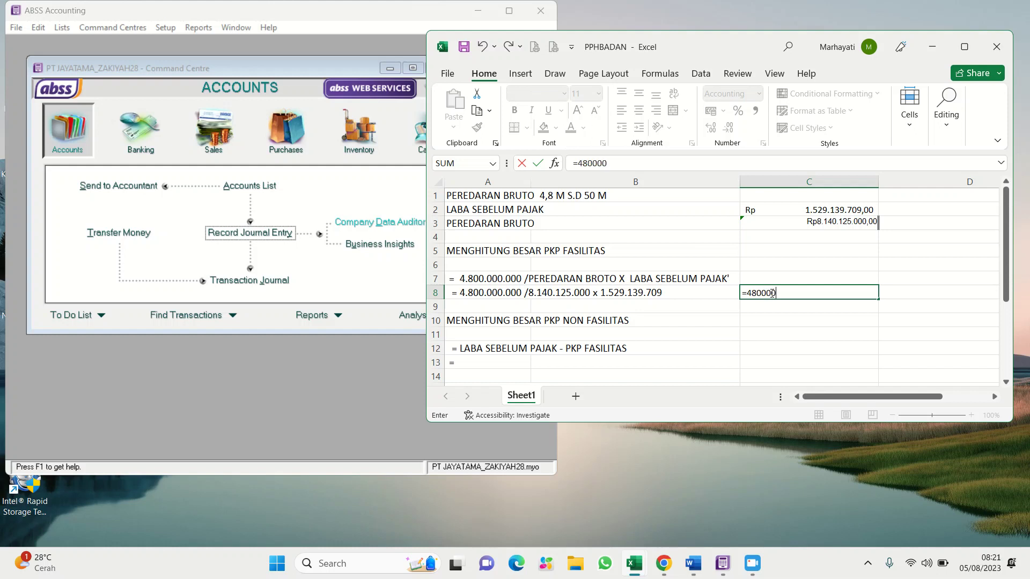
{"action": "type", "text": "000/"}
{"action": "left_click", "coordinate": [824, 221]}
{"action": "type", "text": "*"}
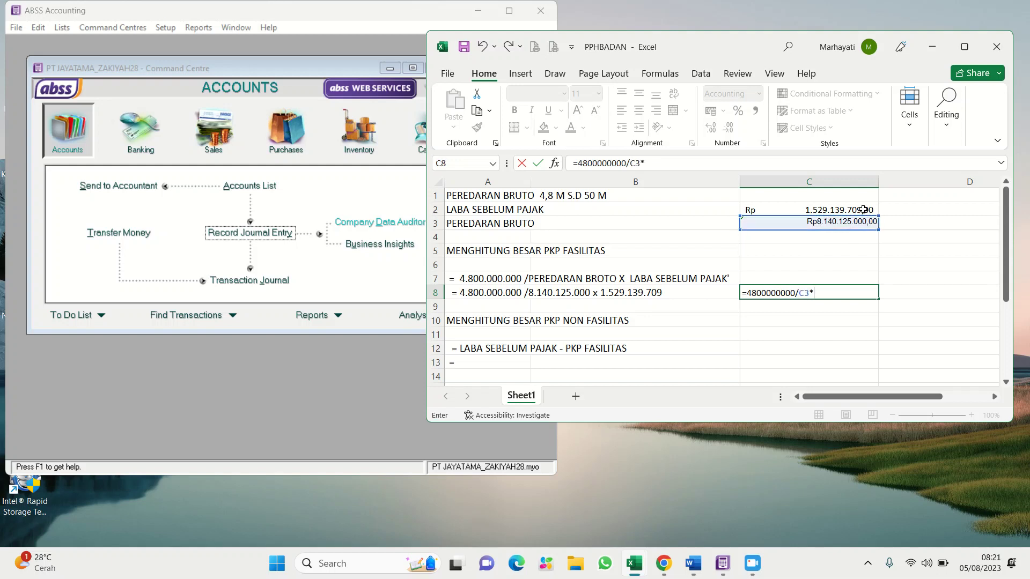
{"action": "left_click", "coordinate": [863, 209]}
{"action": "key", "text": "Return"}
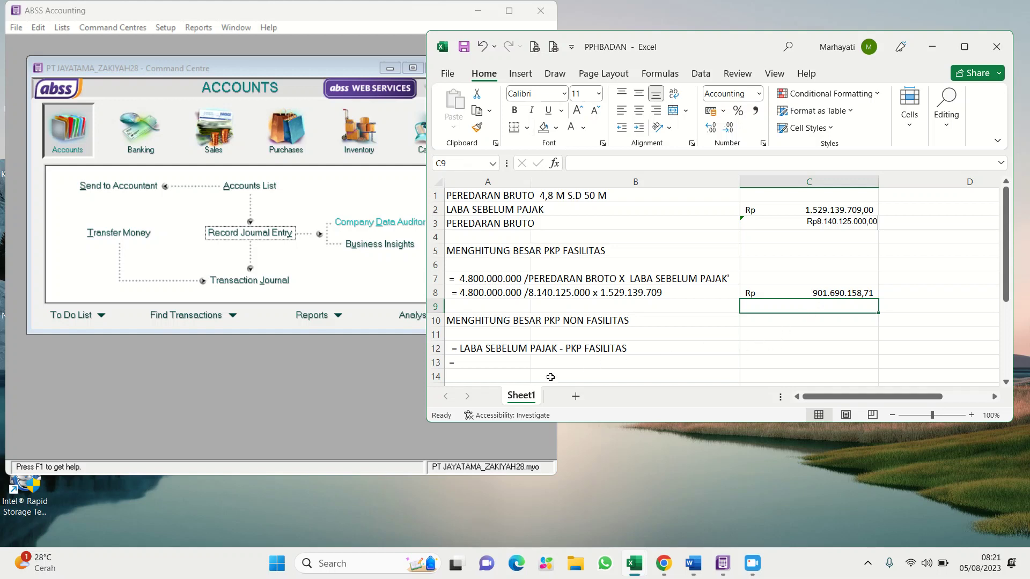
Complete the PKP NON FASILITAS working text in A13 as "= 1.529.139.709 -901.690.158".
{"action": "scroll", "coordinate": [518, 358], "scroll_direction": "down", "scroll_amount": 1}
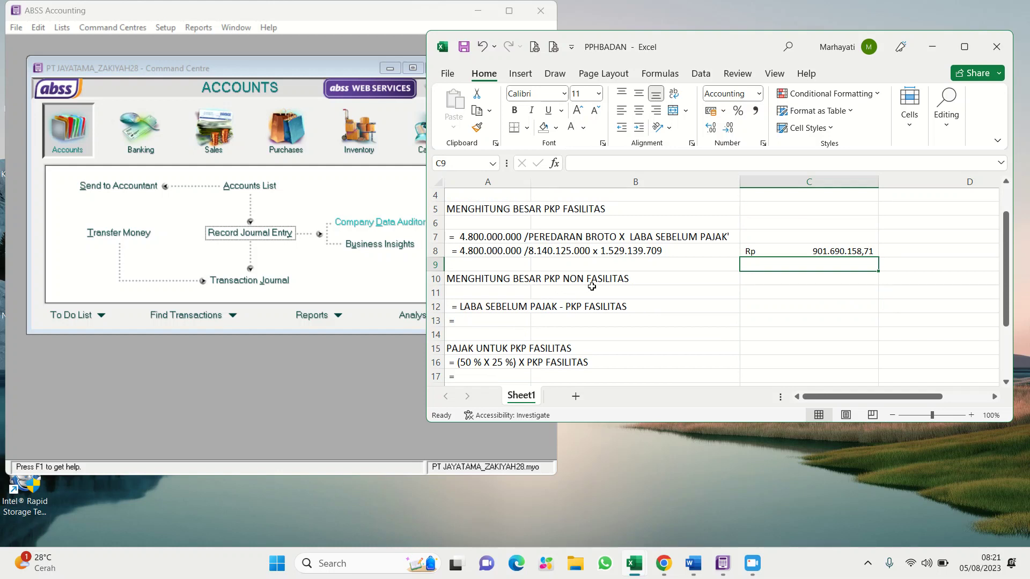
{"action": "left_click", "coordinate": [499, 322]}
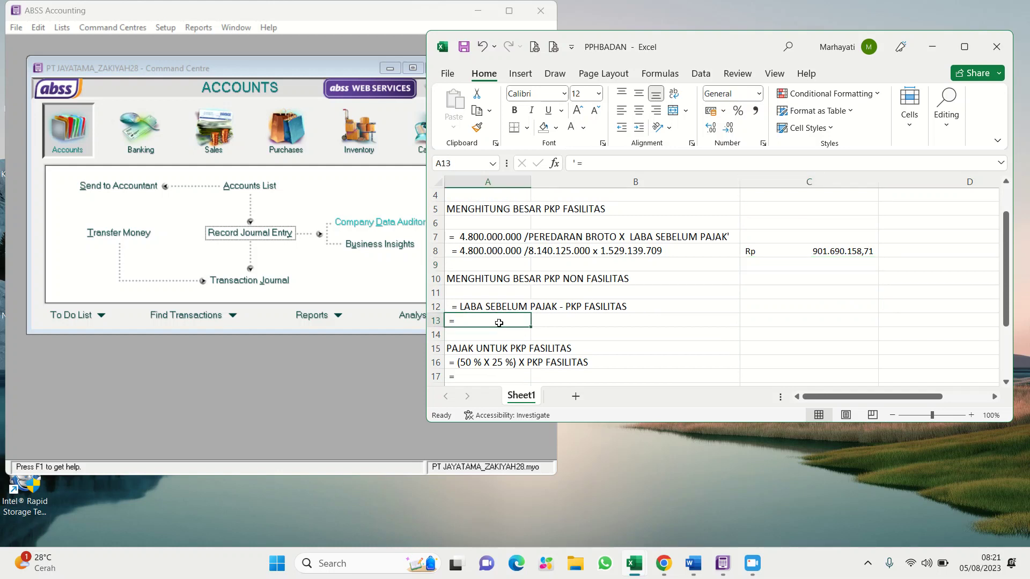
{"action": "double_click", "coordinate": [499, 326]}
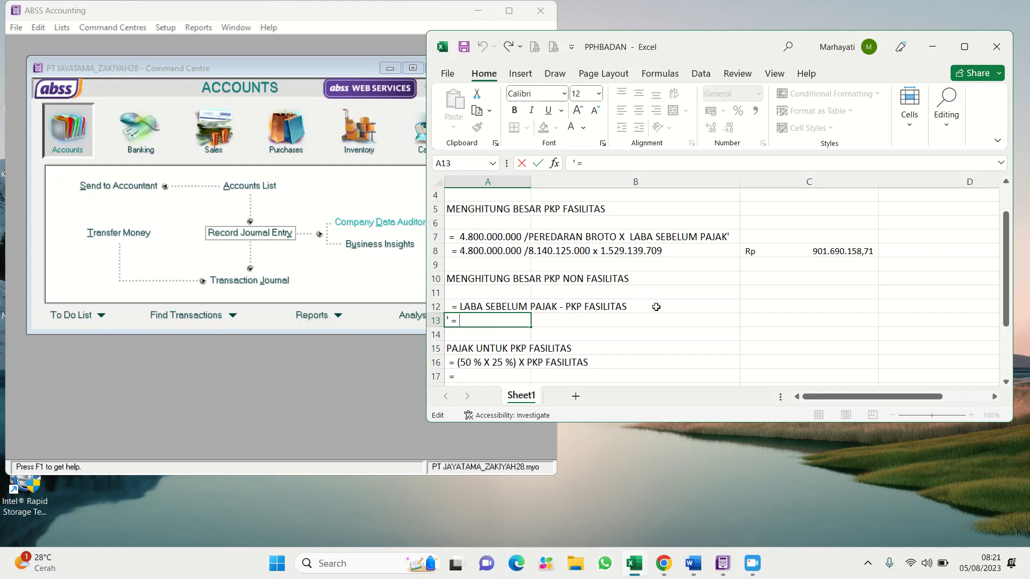
{"action": "type", "text": "1.529.139"}
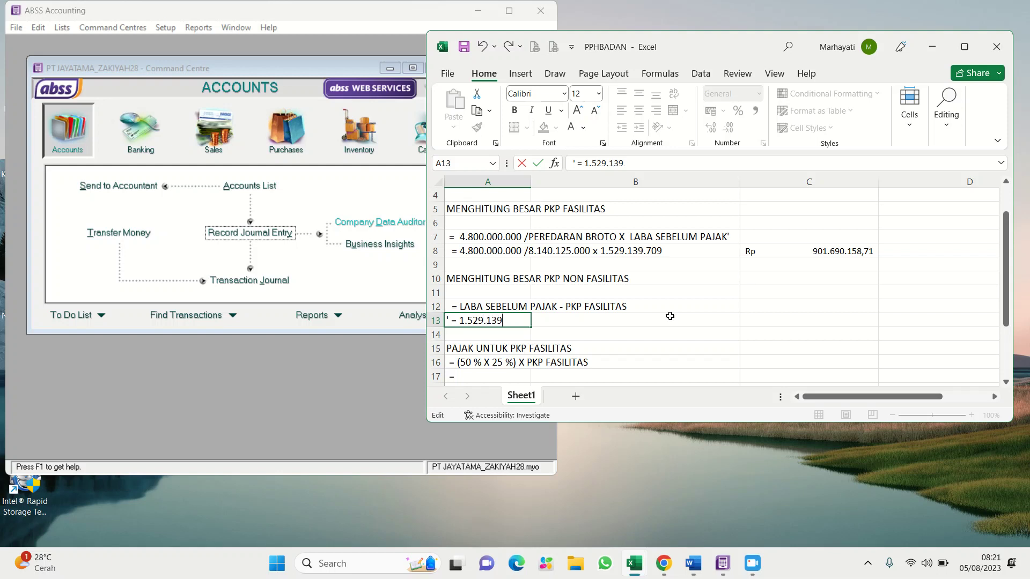
{"action": "type", "text": ".709 -"}
{"action": "type", "text": "901.69"}
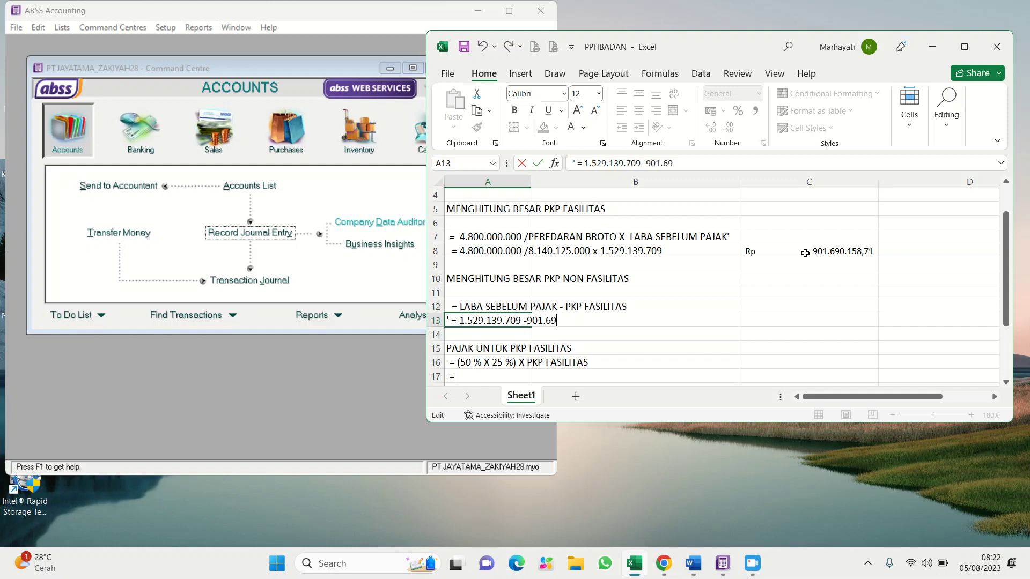
{"action": "type", "text": "0.158"}
{"action": "key", "text": "Return"}
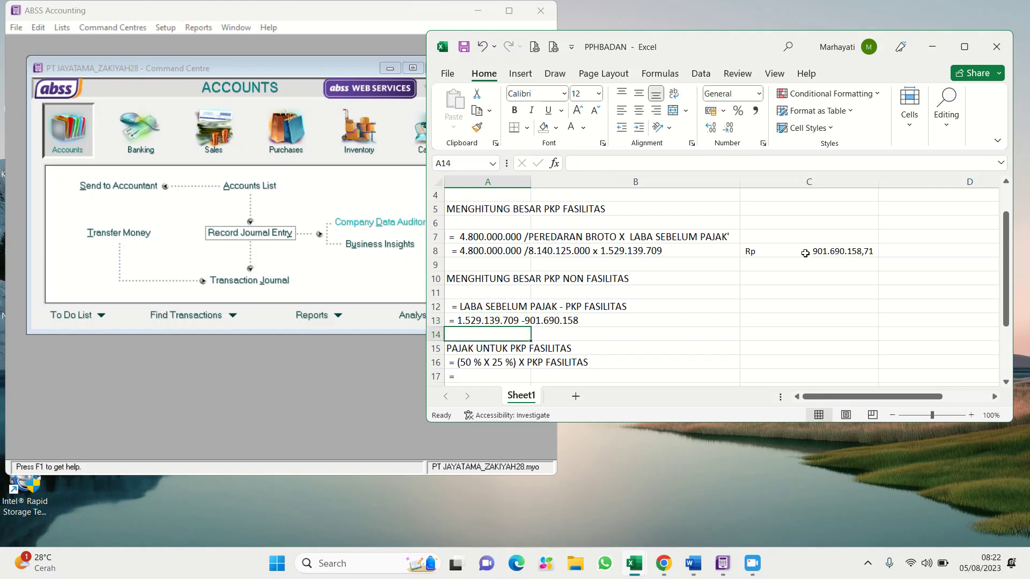
Calculate the PKP NON FASILITAS amount in C13 with the formula =C2-C8.
{"action": "key", "text": "Up"}
{"action": "key", "text": "Right"}
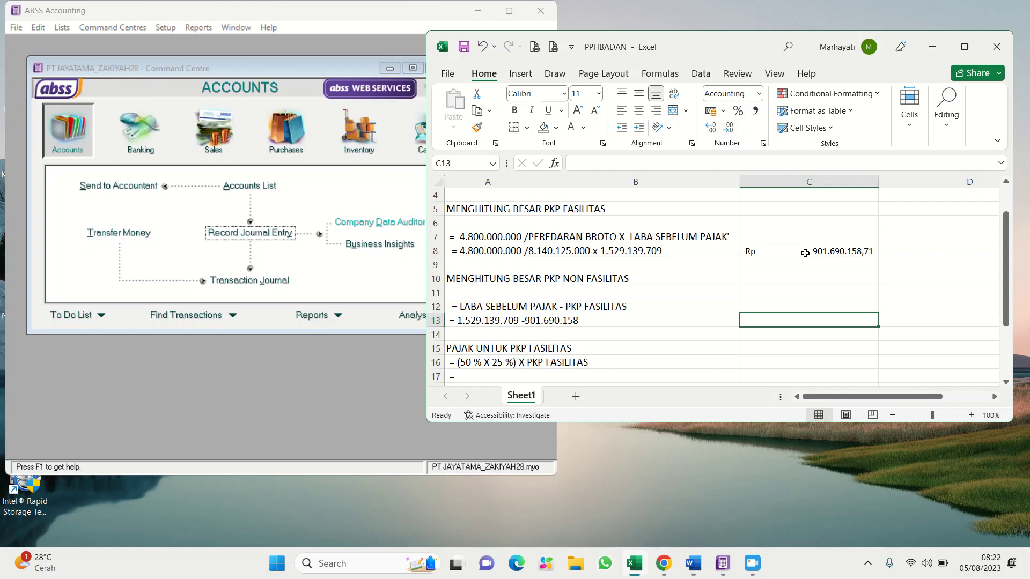
{"action": "type", "text": "="}
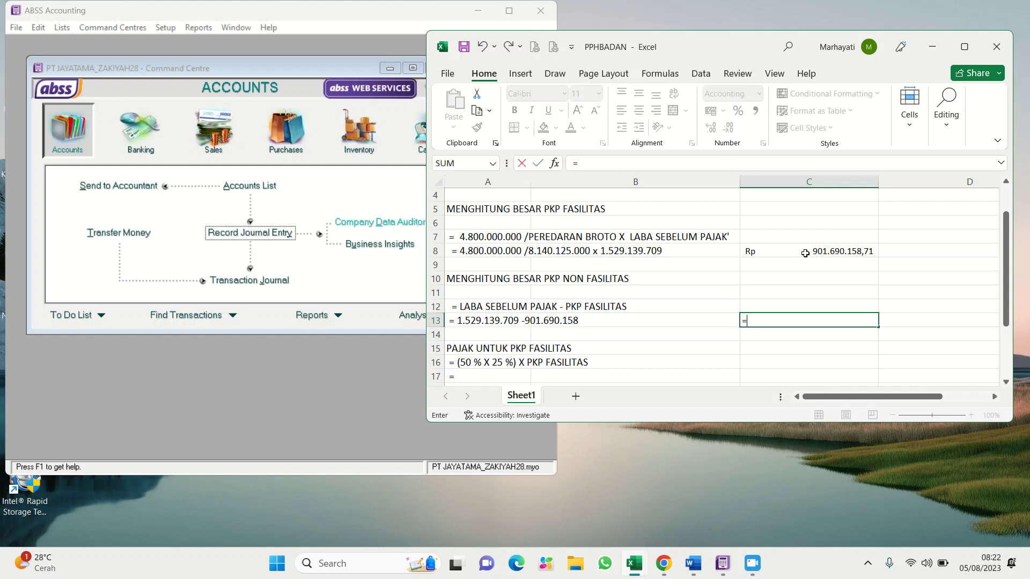
{"action": "key", "text": "Up"}
{"action": "key", "text": "Up"}
{"action": "key", "text": "Up"}
{"action": "key", "text": "Up"}
{"action": "key", "text": "Up"}
{"action": "key", "text": "Up"}
{"action": "key", "text": "Up"}
{"action": "key", "text": "Up"}
{"action": "key", "text": "Up"}
{"action": "key", "text": "Up"}
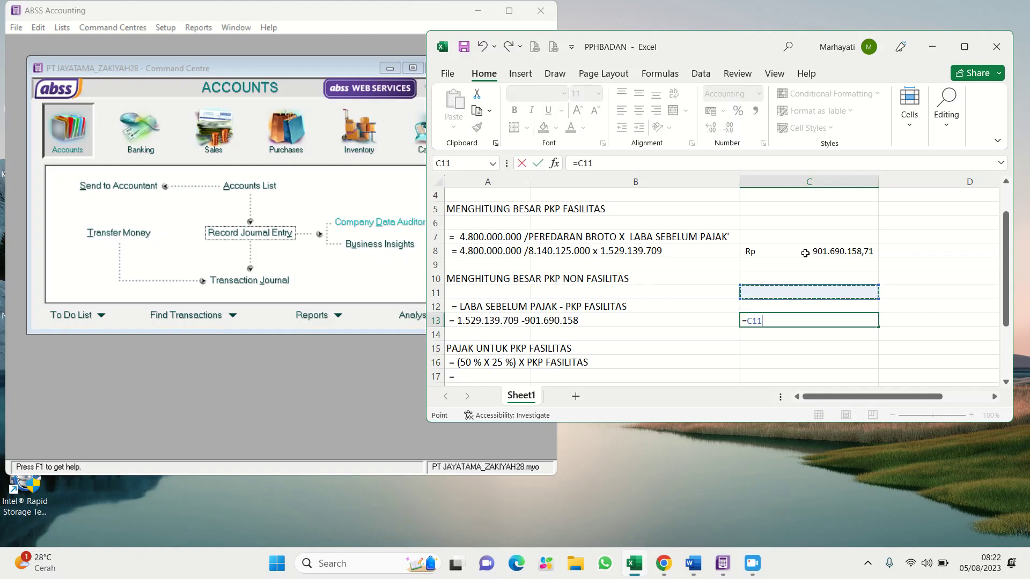
{"action": "key", "text": "Up"}
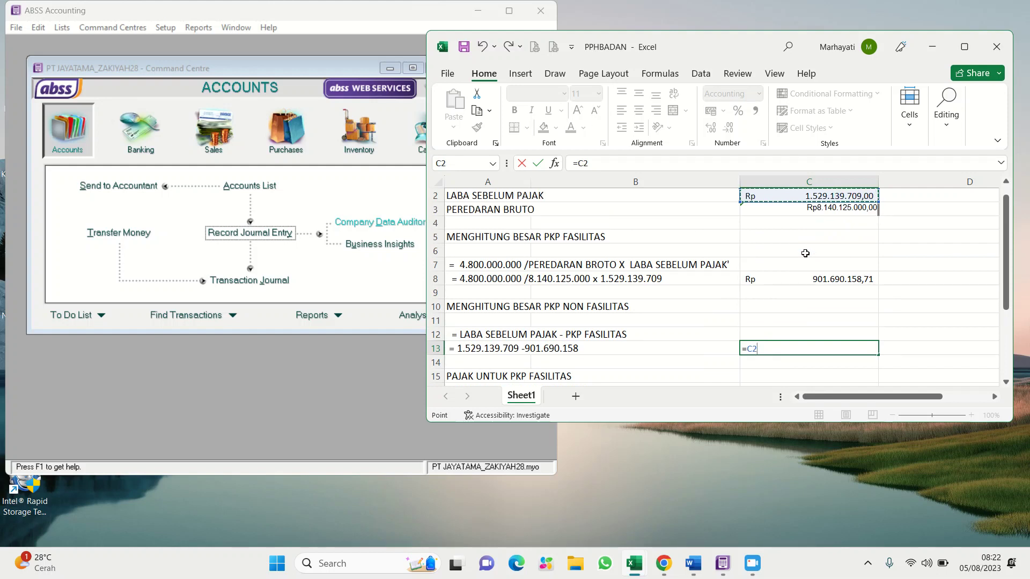
{"action": "type", "text": "-"}
{"action": "key", "text": "Up"}
{"action": "key", "text": "Up"}
{"action": "key", "text": "Up"}
{"action": "key", "text": "Up"}
{"action": "key", "text": "Up"}
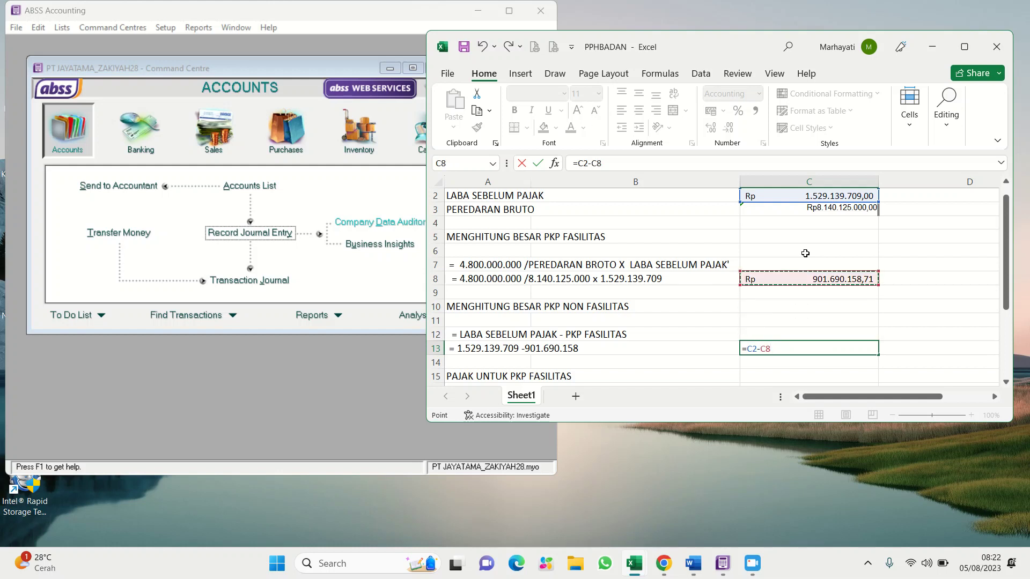
{"action": "key", "text": "Return"}
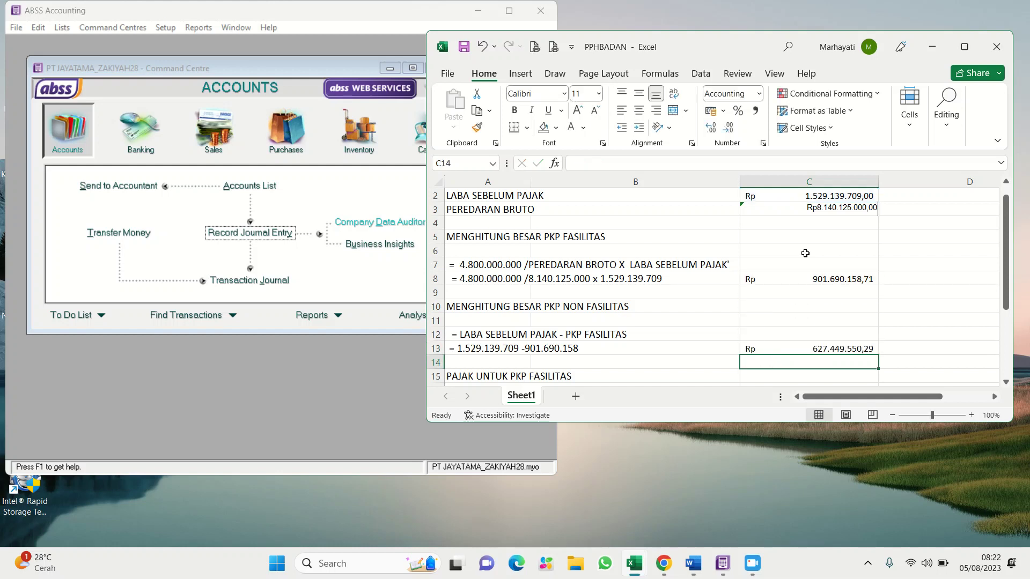
Complete the PAJAK UNTUK PKP FASILITAS working text in A17 as "=(50% x 25 %) x 901.690.158".
{"action": "scroll", "coordinate": [805, 253], "scroll_direction": "down", "scroll_amount": 2}
{"action": "key", "text": "Up"}
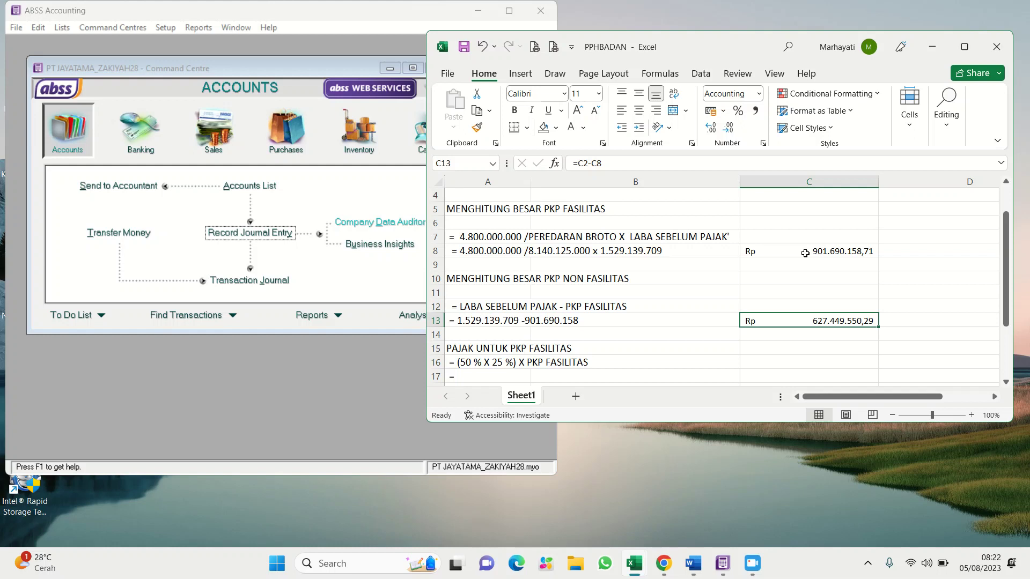
{"action": "key", "text": "Down"}
{"action": "key", "text": "Down"}
{"action": "key", "text": "Down"}
{"action": "key", "text": "Down"}
{"action": "key", "text": "Down"}
{"action": "key", "text": "Down"}
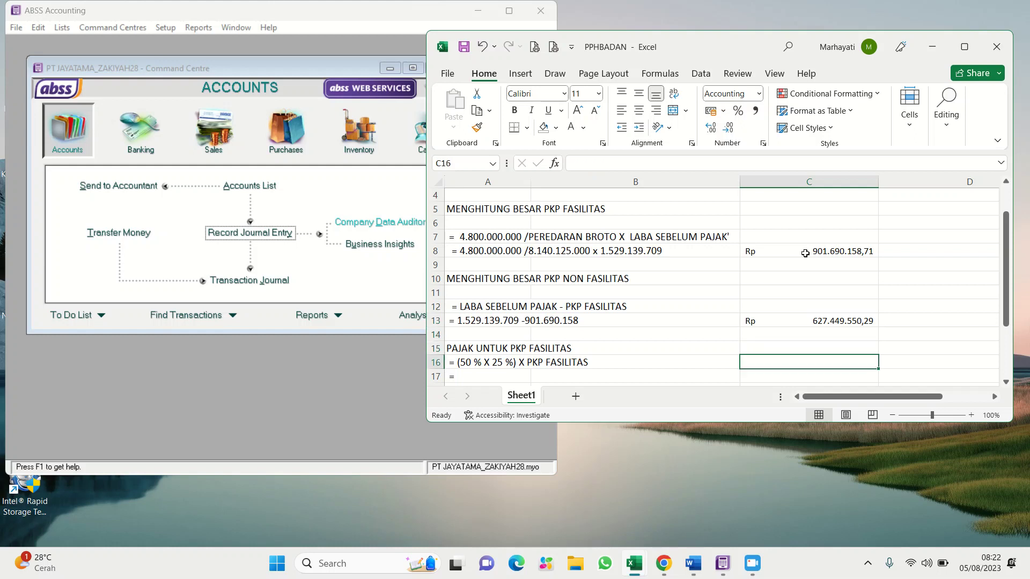
{"action": "key", "text": "Down"}
{"action": "key", "text": "Up"}
{"action": "key", "text": "Up"}
{"action": "key", "text": "Up"}
{"action": "key", "text": "Up"}
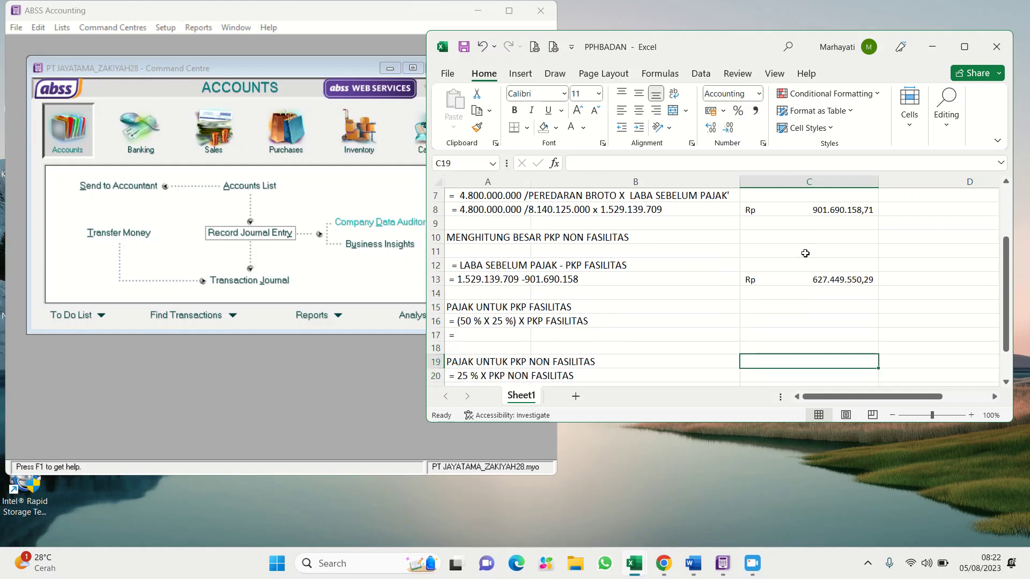
{"action": "key", "text": "Left"}
{"action": "key", "text": "Left"}
{"action": "key", "text": "Down"}
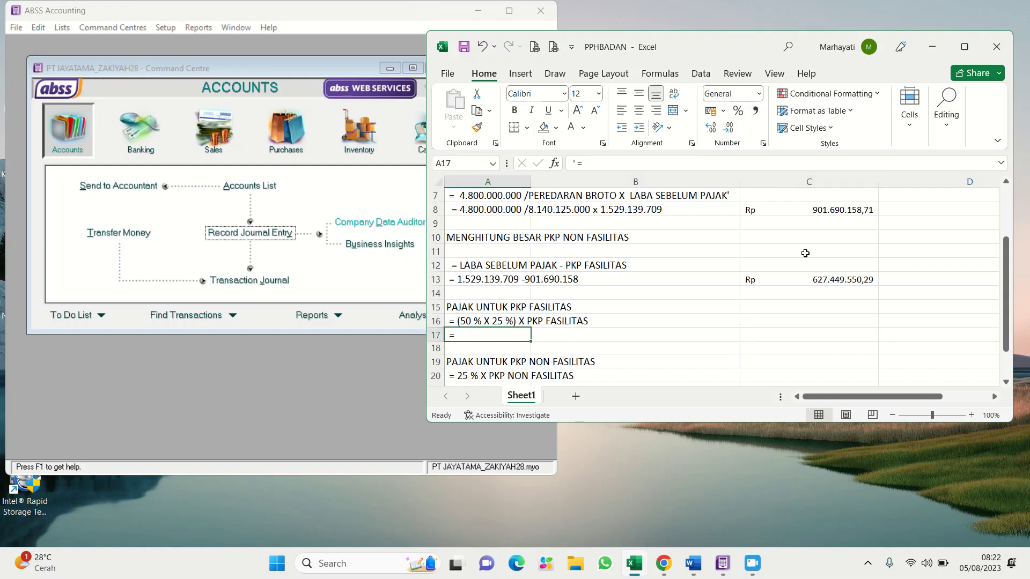
{"action": "key", "text": "F2"}
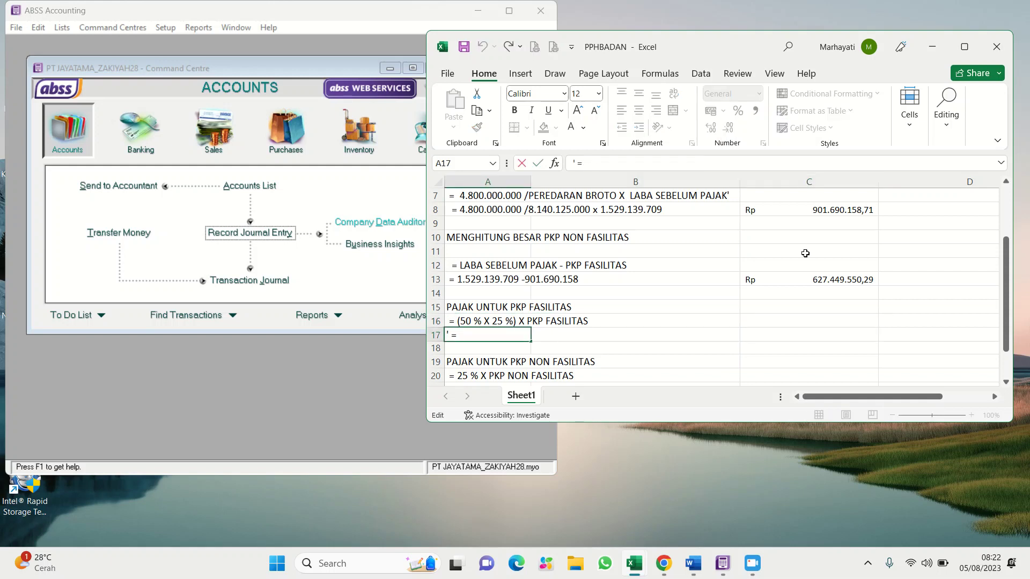
{"action": "type", "text": "(50% x 25 %"}
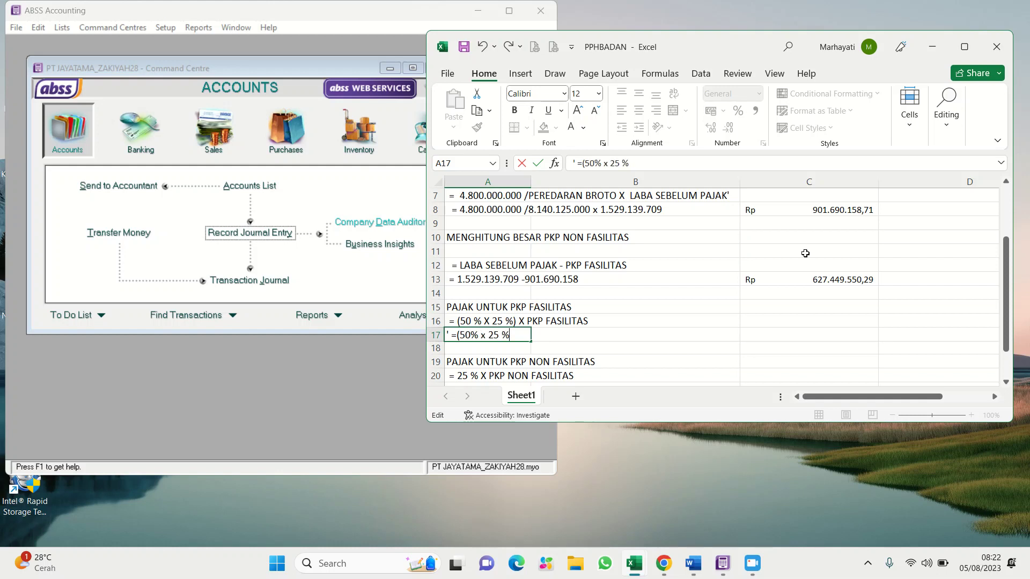
{"action": "type", "text": ") x"}
{"action": "scroll", "coordinate": [826, 235], "scroll_direction": "up", "scroll_amount": 1}
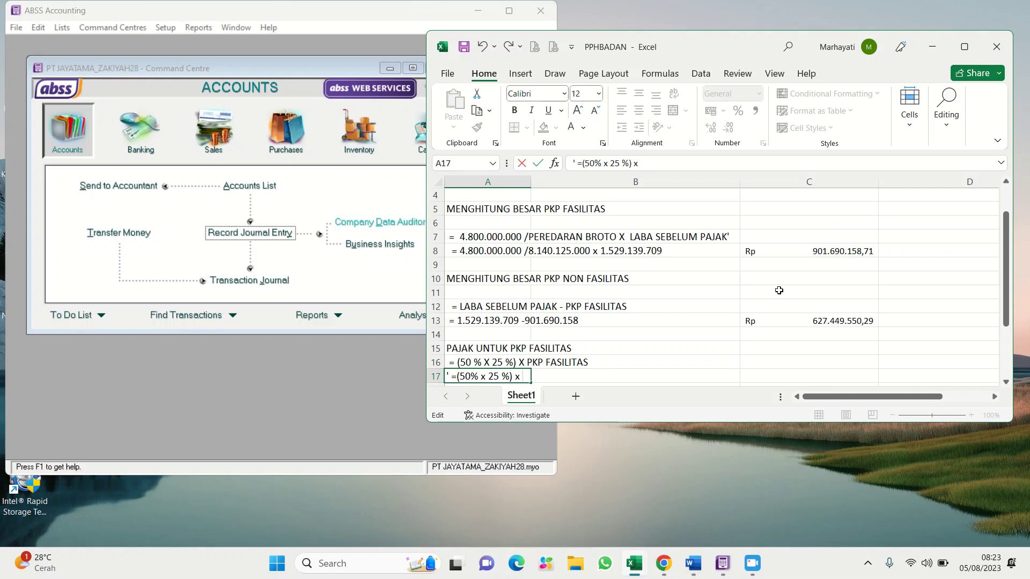
{"action": "scroll", "coordinate": [777, 290], "scroll_direction": "down", "scroll_amount": 1}
{"action": "type", "text": "901."}
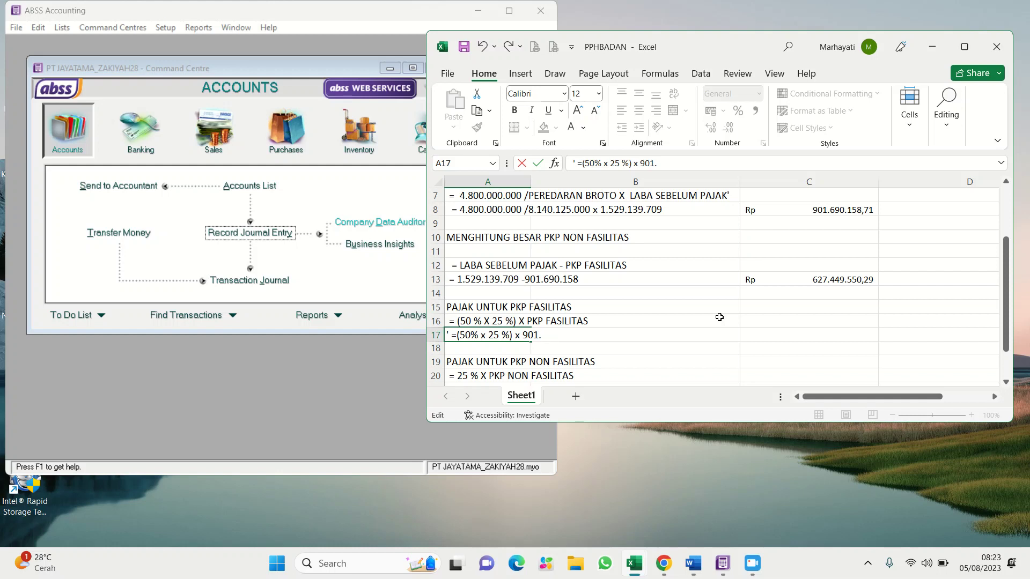
{"action": "type", "text": "690.158"}
{"action": "key", "text": "Return"}
Calculate the tax on PKP FASILITAS in C17 with the formula =(50%*25%)*C8.
{"action": "key", "text": "Up"}
{"action": "key", "text": "Right"}
{"action": "key", "text": "Right"}
{"action": "type", "text": "=50"}
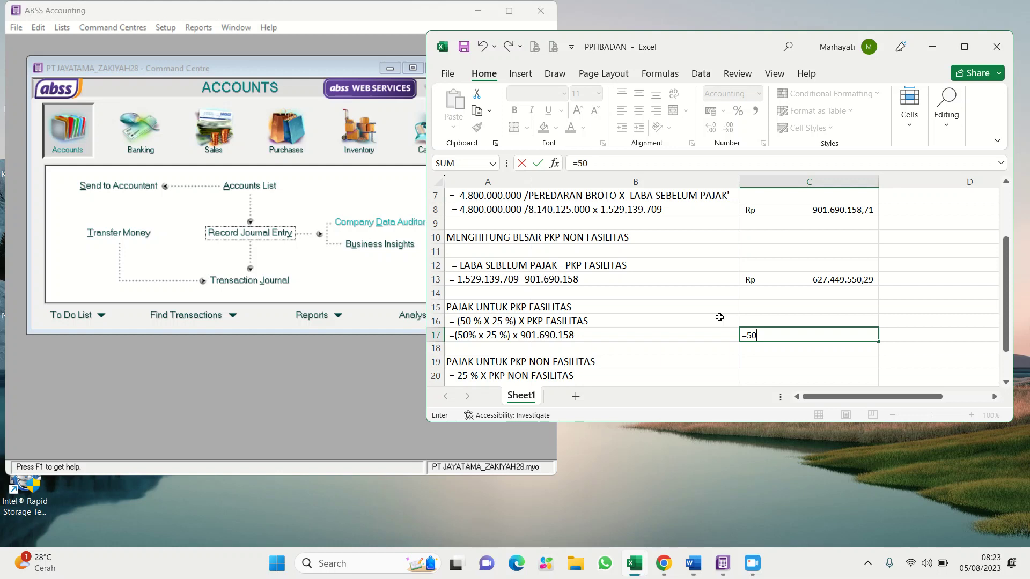
{"action": "key", "text": "BackSpace"}
{"action": "key", "text": "BackSpace"}
{"action": "type", "text": "(50%*25%)"}
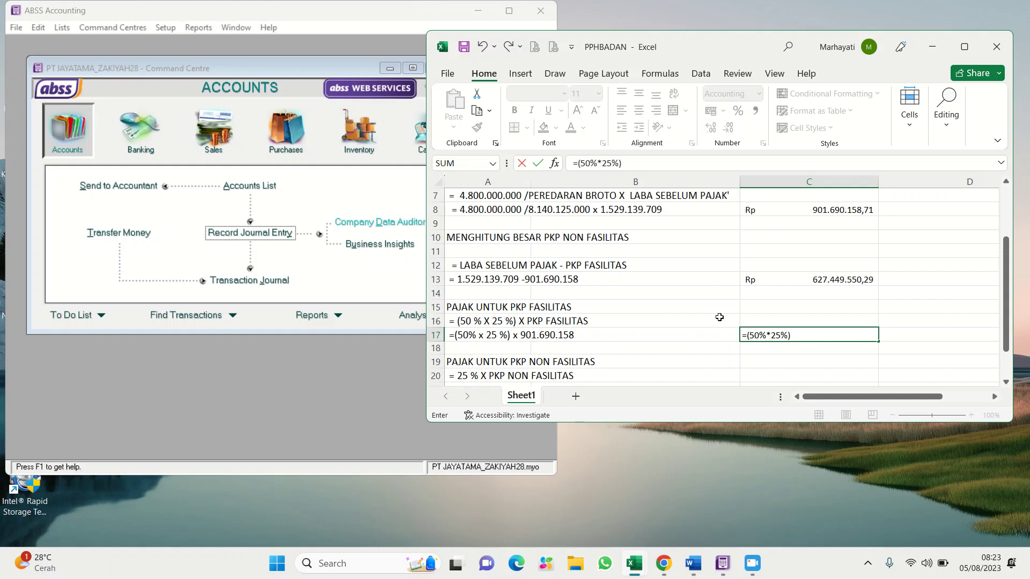
{"action": "type", "text": "*"}
{"action": "left_click", "coordinate": [809, 211]}
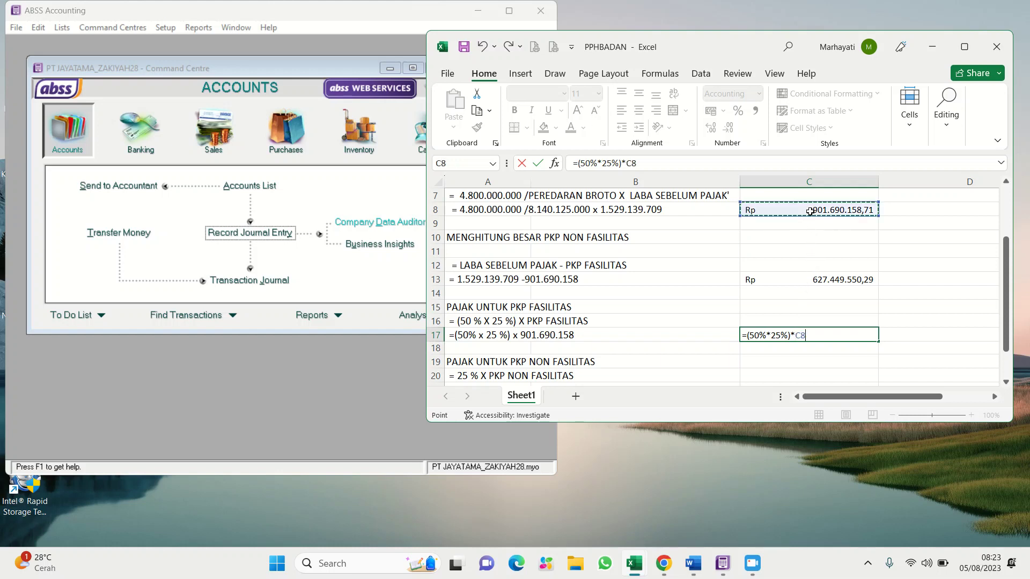
{"action": "key", "text": "Return"}
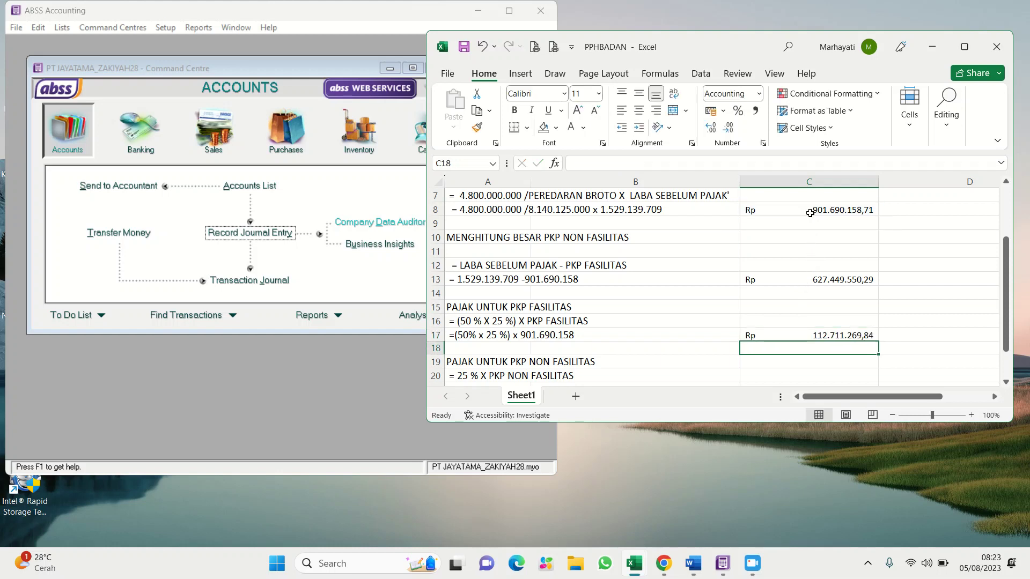
Complete the PAJAK UNTUK PKP NON FASILITAS working text in A21 as "= 25 % x 627.449.550".
{"action": "key", "text": "Down"}
{"action": "key", "text": "Down"}
{"action": "key", "text": "Down"}
{"action": "key", "text": "Down"}
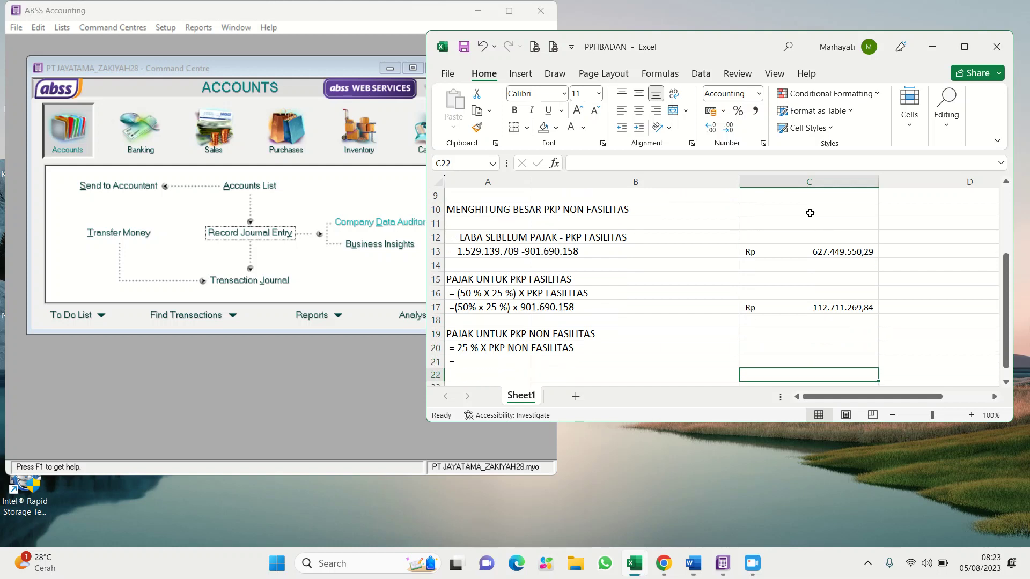
{"action": "key", "text": "Up"}
{"action": "key", "text": "Up"}
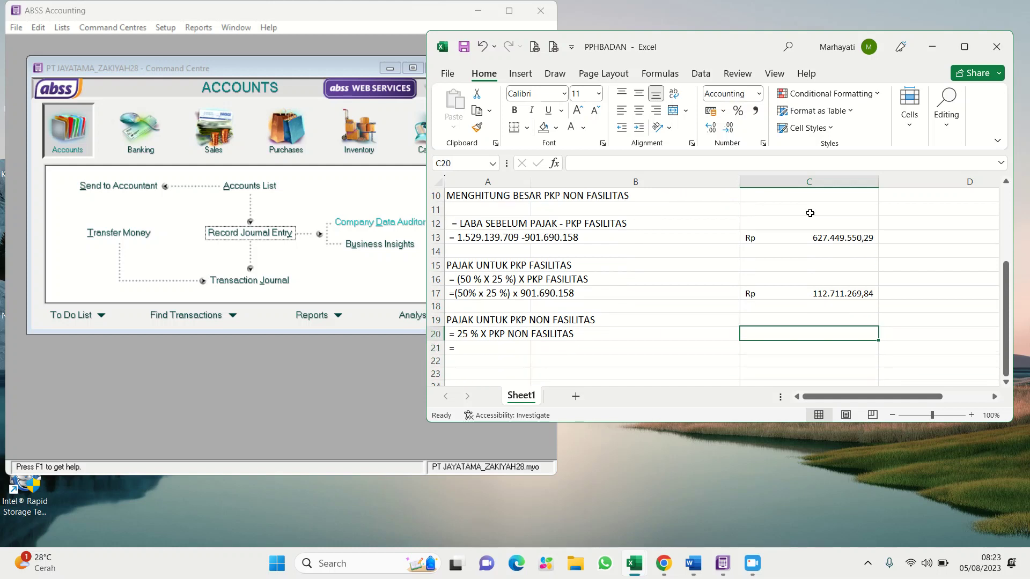
{"action": "key", "text": "Down"}
{"action": "key", "text": "Left"}
{"action": "key", "text": "Left"}
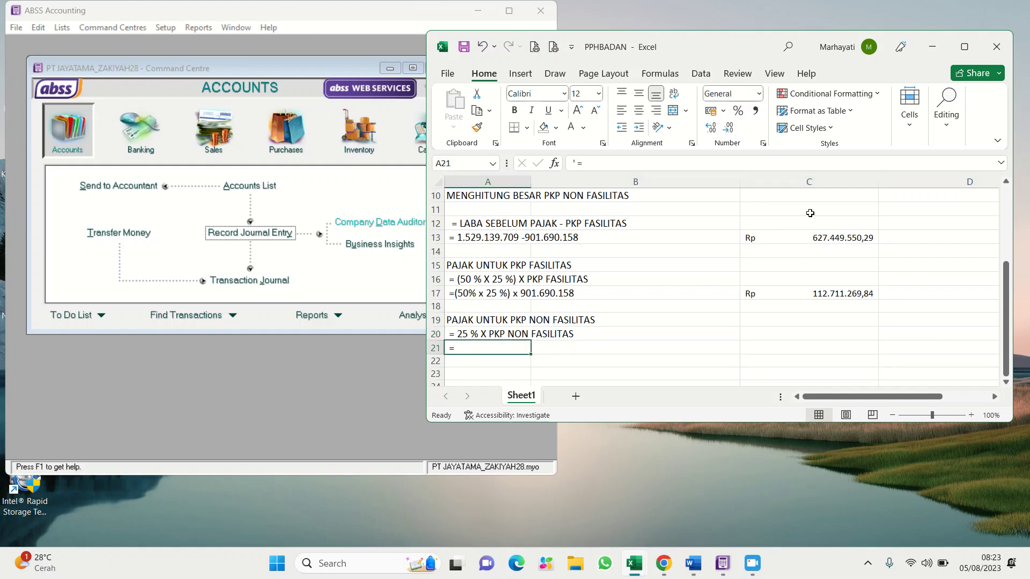
{"action": "key", "text": "F2"}
{"action": "type", "text": "2"}
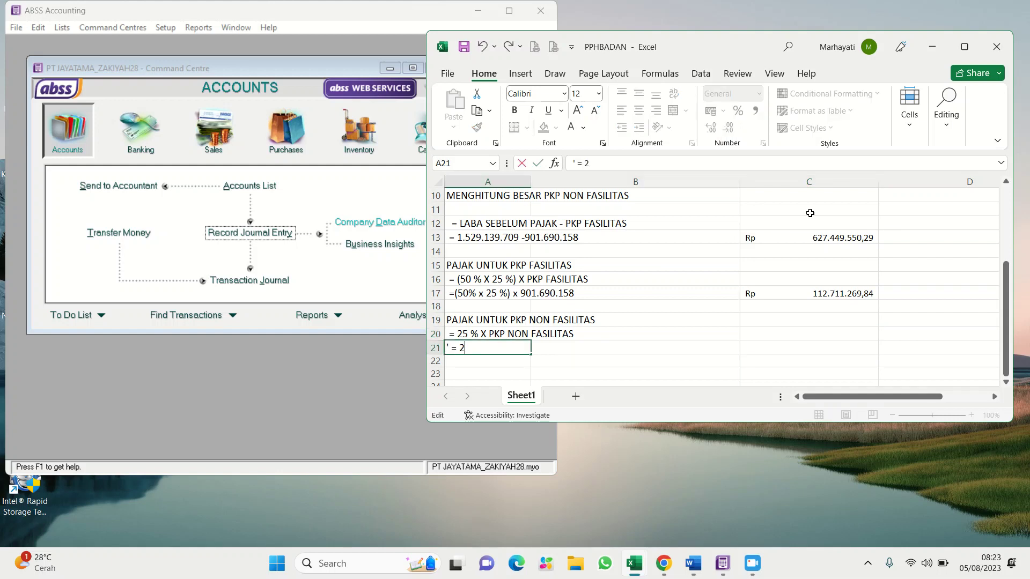
{"action": "type", "text": "5 % x 6"}
{"action": "type", "text": "27.449"}
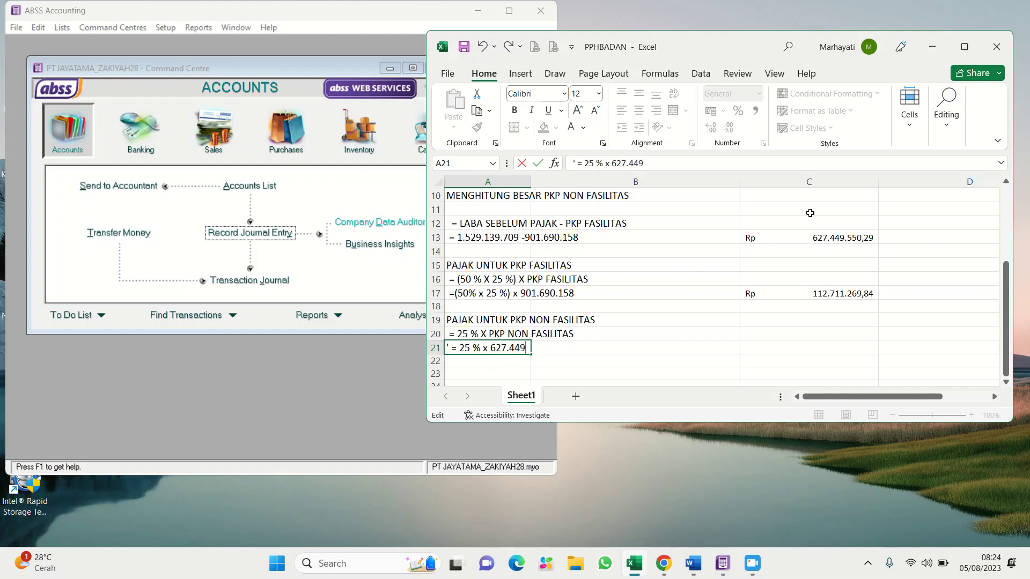
{"action": "type", "text": ".550"}
{"action": "key", "text": "Return"}
Calculate the tax on PKP NON FASILITAS in C21 with the formula =25%*C13.
{"action": "key", "text": "Right"}
{"action": "key", "text": "Right"}
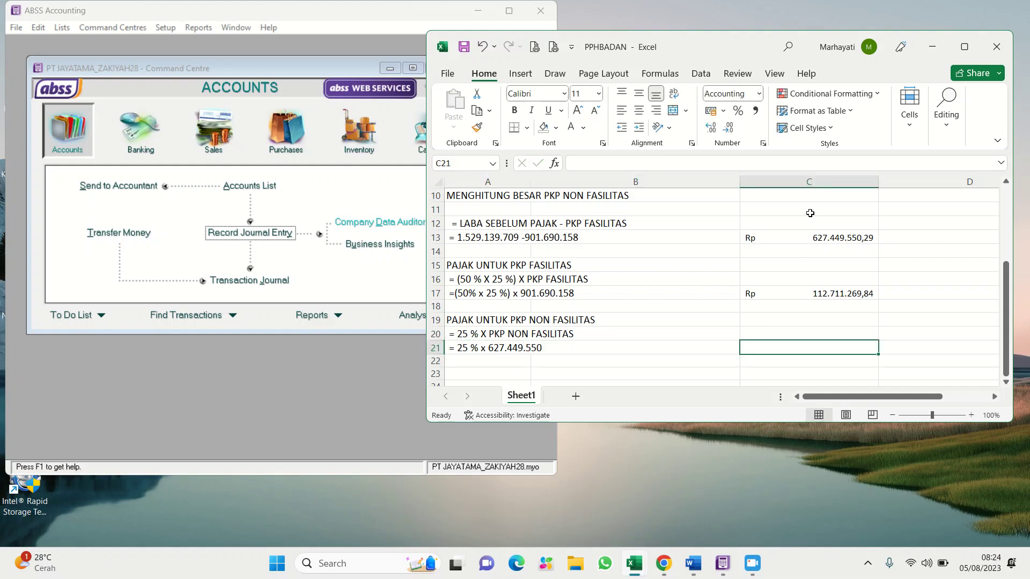
{"action": "type", "text": "=25%*"}
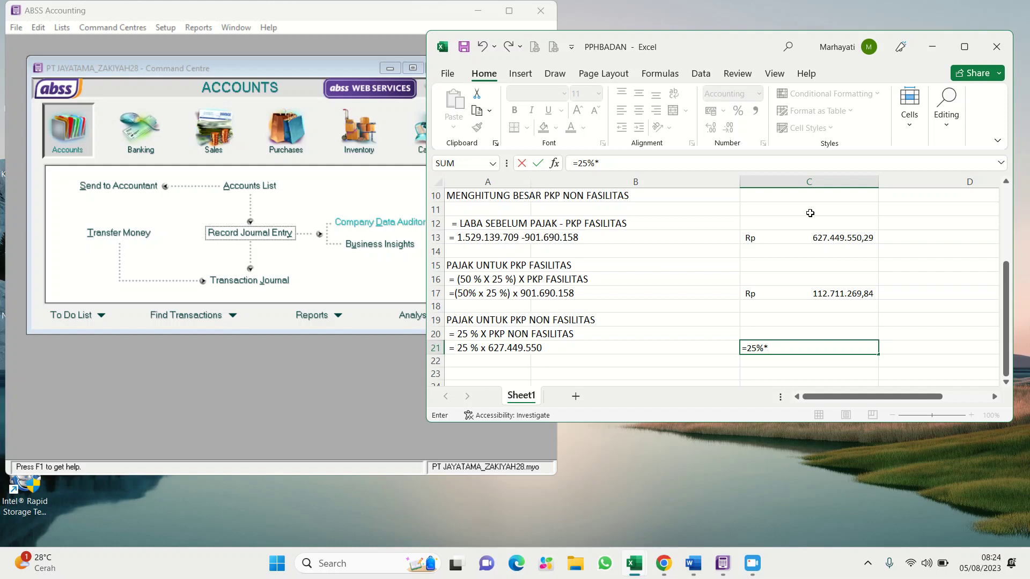
{"action": "left_click", "coordinate": [817, 240]}
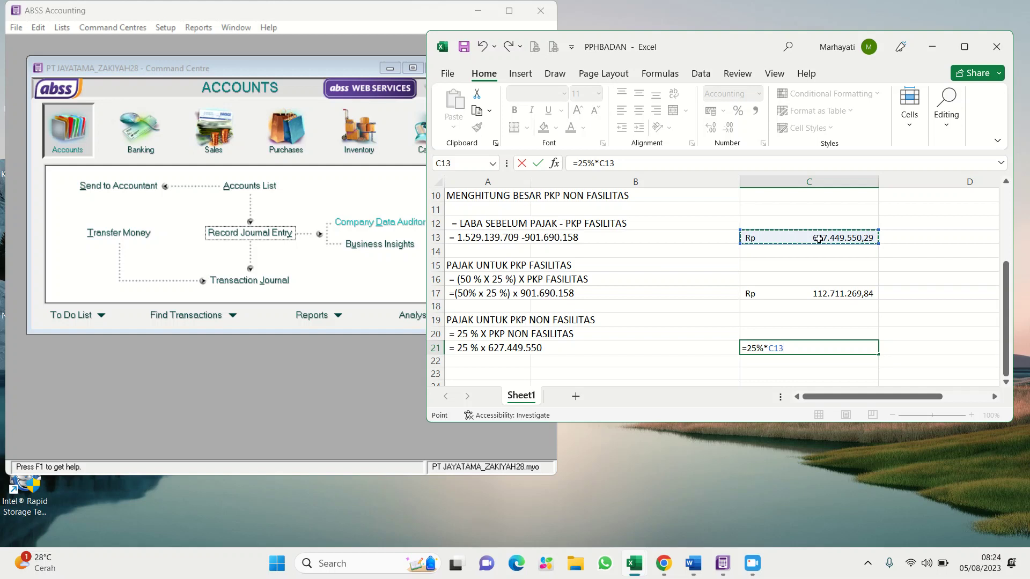
{"action": "key", "text": "Return"}
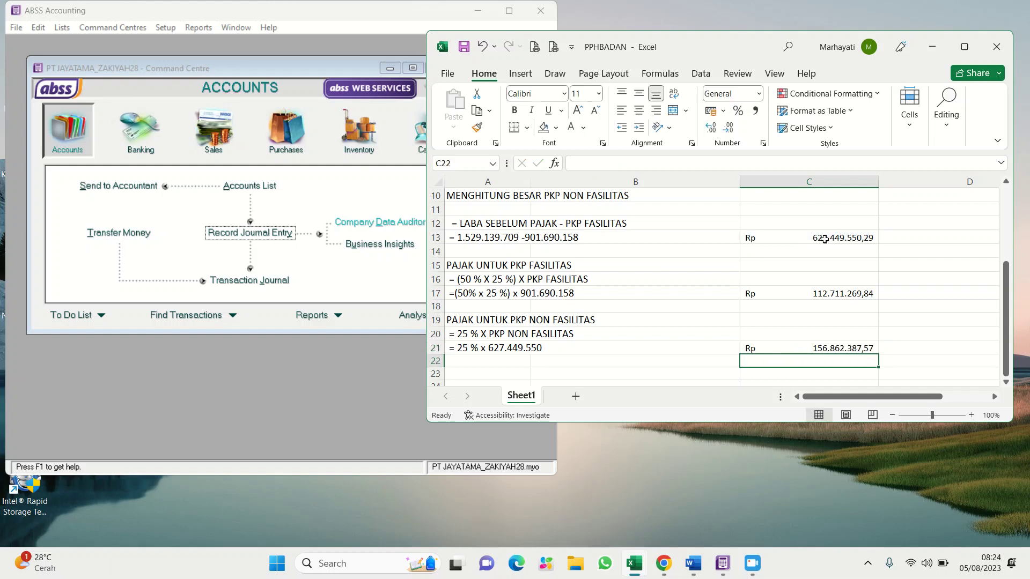
Add the two tax amounts in C23 with the formula =C21+C17.
{"action": "key", "text": "Down"}
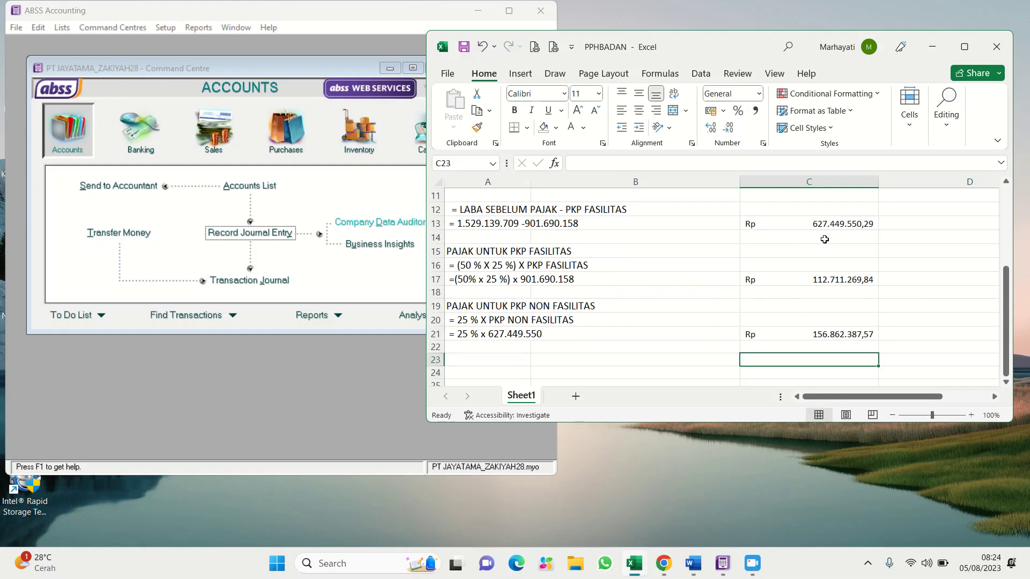
{"action": "type", "text": "="}
{"action": "key", "text": "Up"}
{"action": "key", "text": "Up"}
{"action": "type", "text": "+"}
{"action": "key", "text": "Up"}
{"action": "key", "text": "Up"}
{"action": "key", "text": "Up"}
{"action": "key", "text": "Up"}
{"action": "key", "text": "Up"}
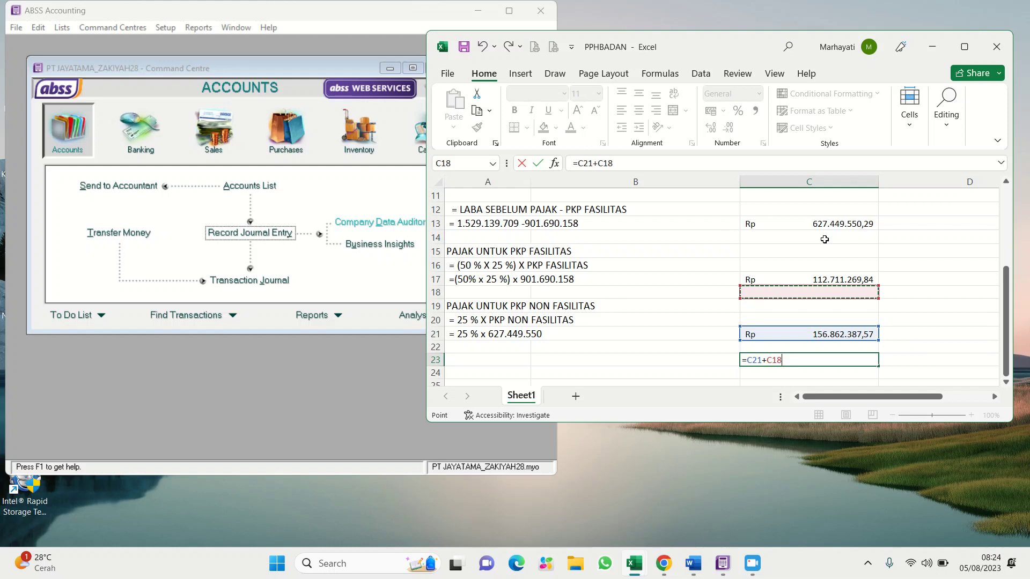
{"action": "key", "text": "Up"}
{"action": "key", "text": "Return"}
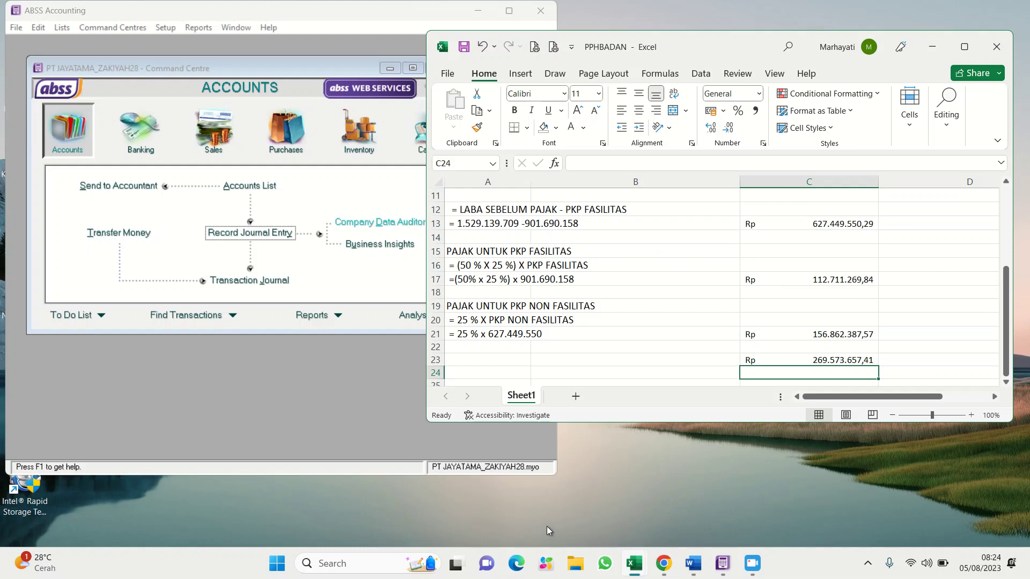
Maximize the workbook window and format the total tax in C23 as bold with a yellow fill.
{"action": "left_click", "coordinate": [537, 516]}
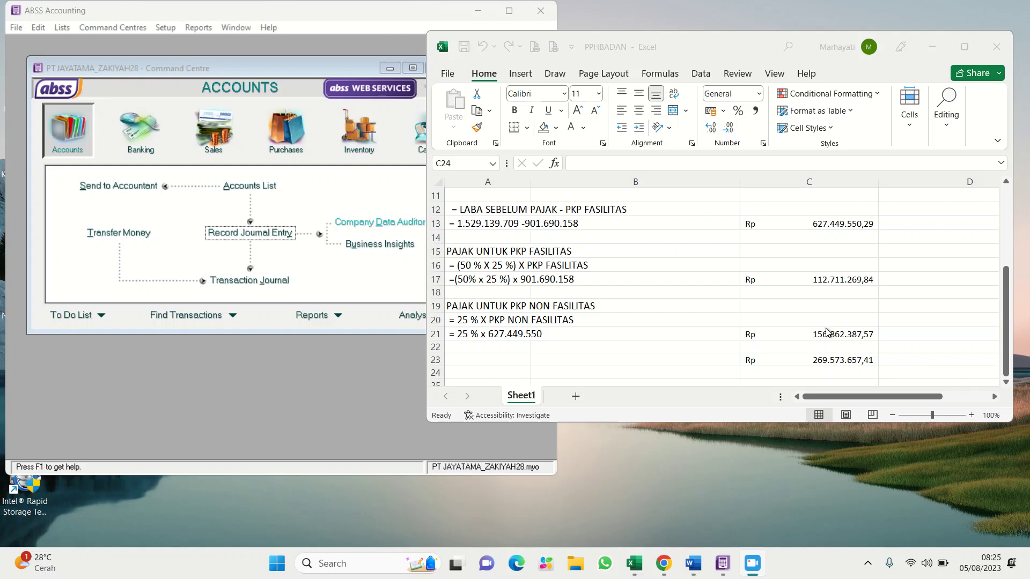
{"action": "left_click", "coordinate": [964, 47]}
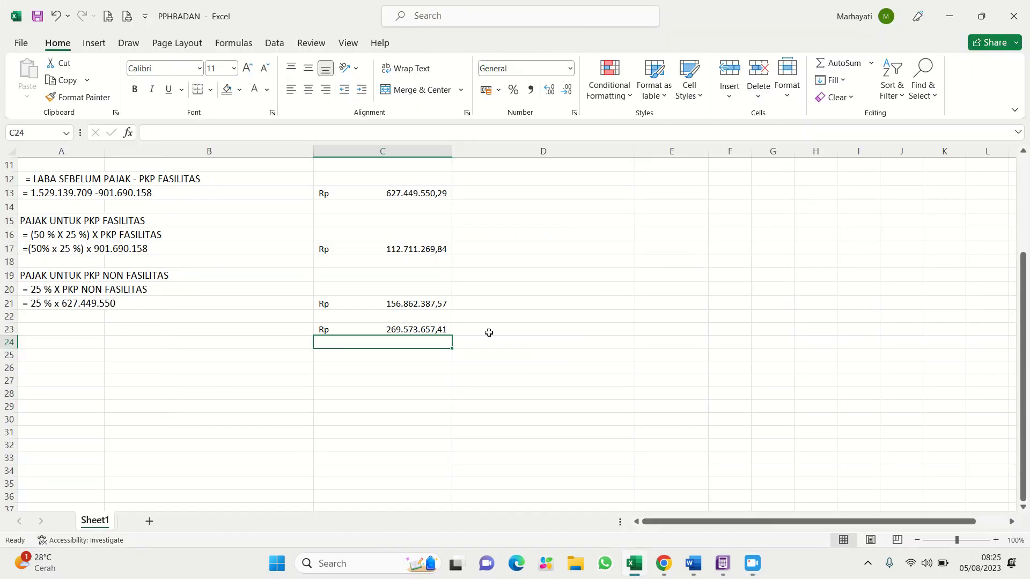
{"action": "scroll", "coordinate": [282, 294], "scroll_direction": "up", "scroll_amount": 4}
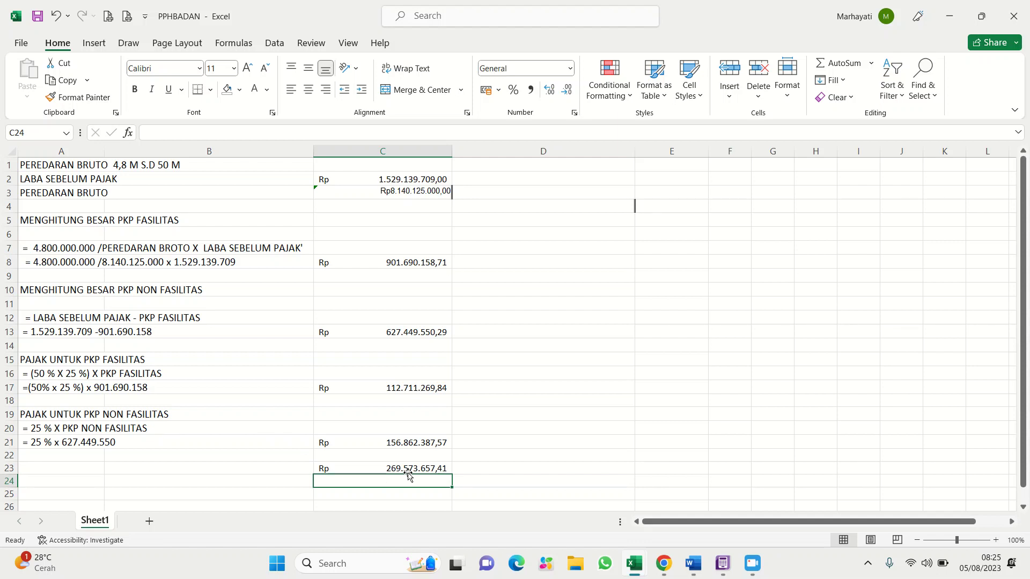
{"action": "left_click", "coordinate": [376, 392]}
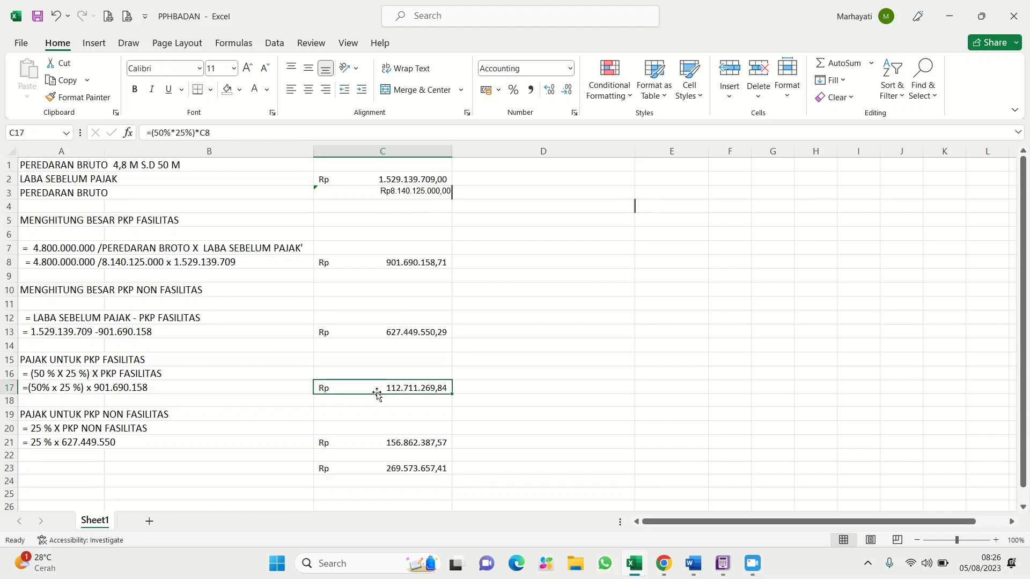
{"action": "left_click", "coordinate": [377, 447]}
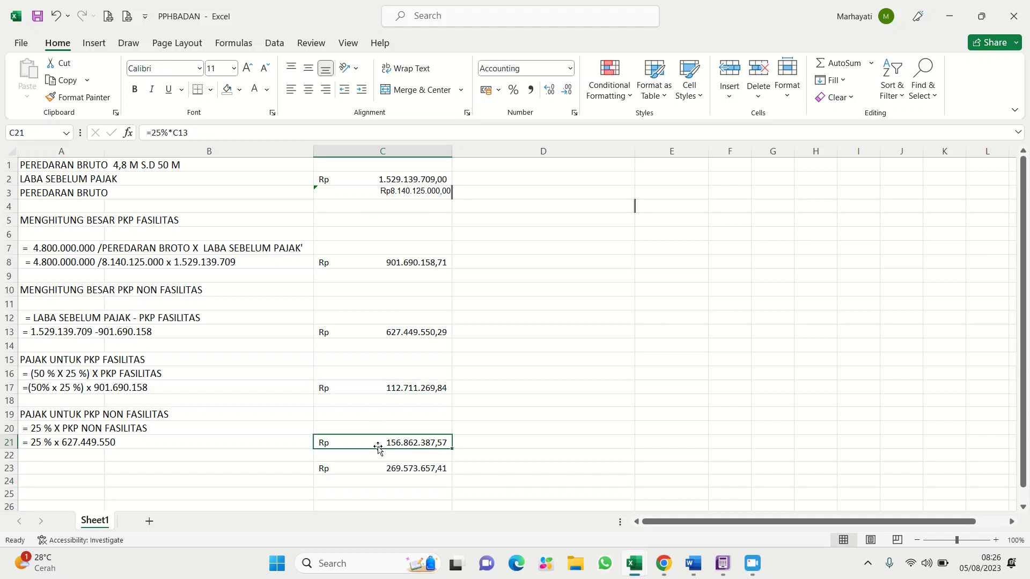
{"action": "left_click", "coordinate": [387, 469]}
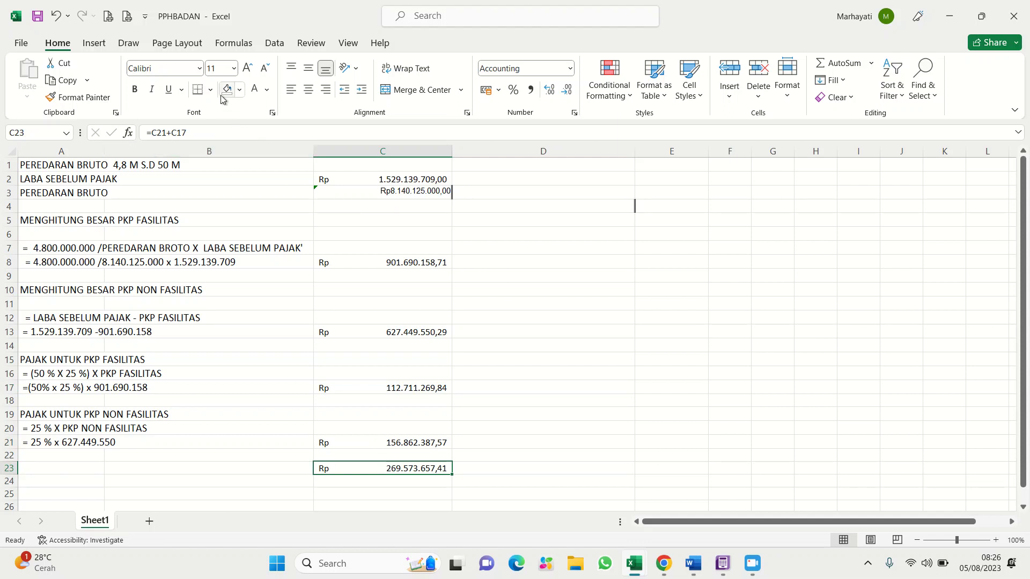
{"action": "left_click", "coordinate": [135, 89]}
{"action": "left_click", "coordinate": [239, 90]}
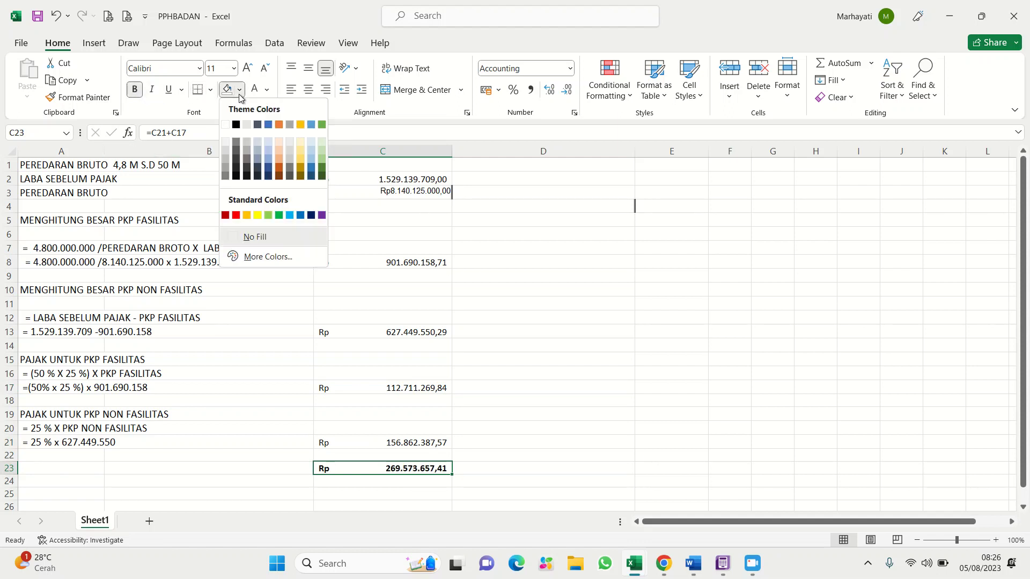
{"action": "left_click", "coordinate": [258, 215]}
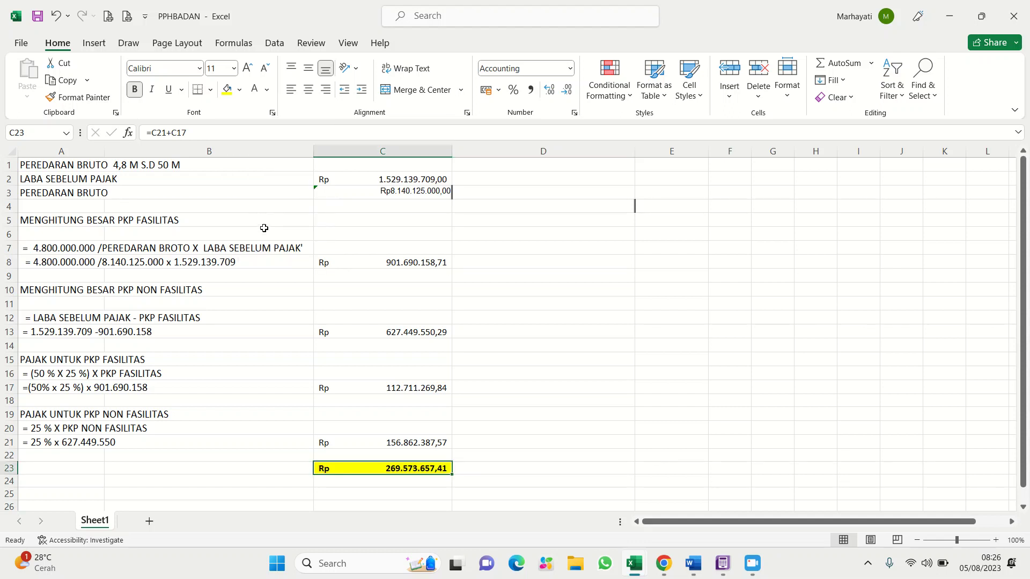
Apply the same yellow fill to the two tax amounts in C17 and C21.
{"action": "left_click", "coordinate": [400, 387]}
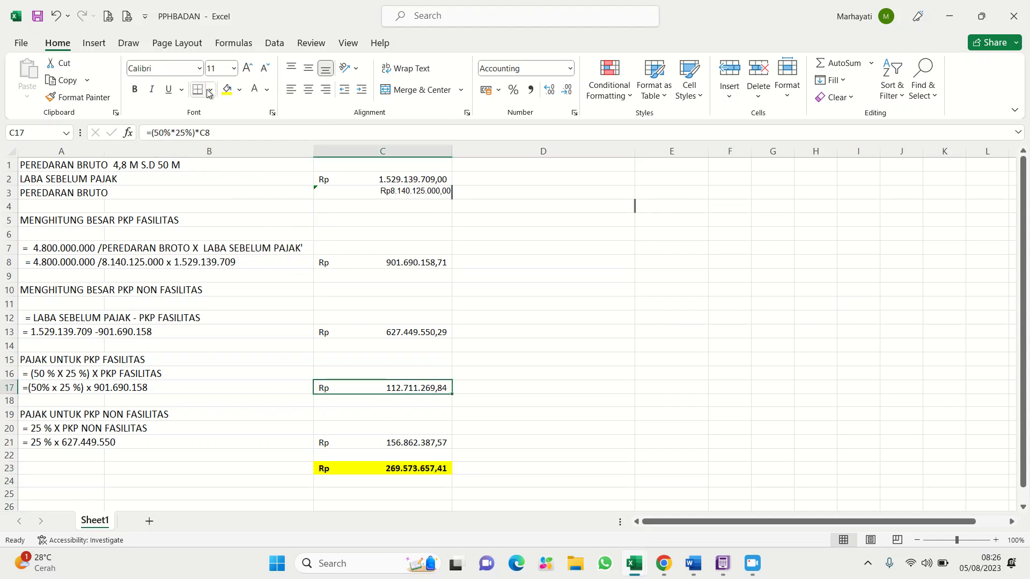
{"action": "left_click", "coordinate": [227, 90]}
{"action": "left_click", "coordinate": [395, 443]}
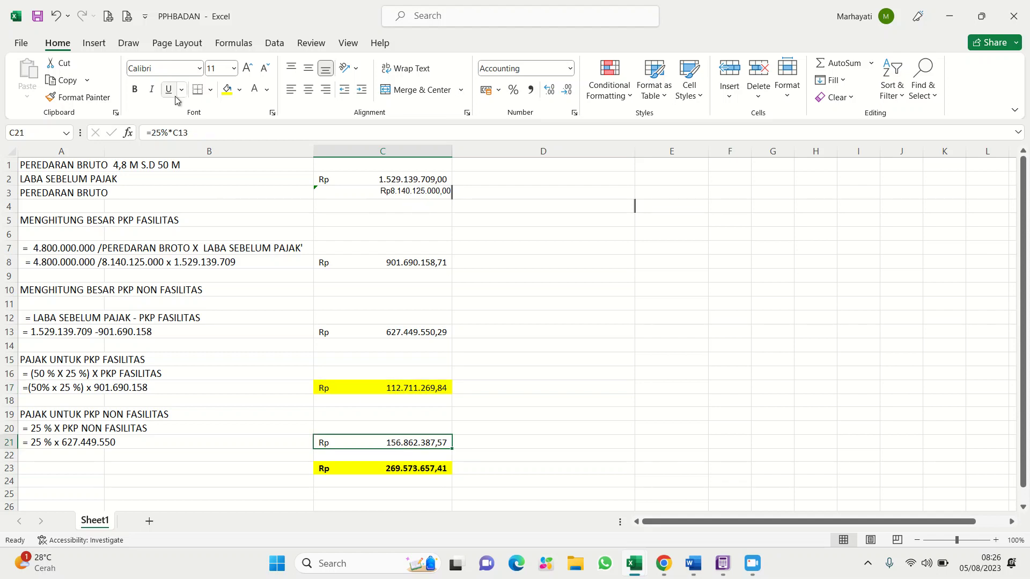
{"action": "left_click", "coordinate": [227, 89]}
{"action": "left_click", "coordinate": [505, 434]}
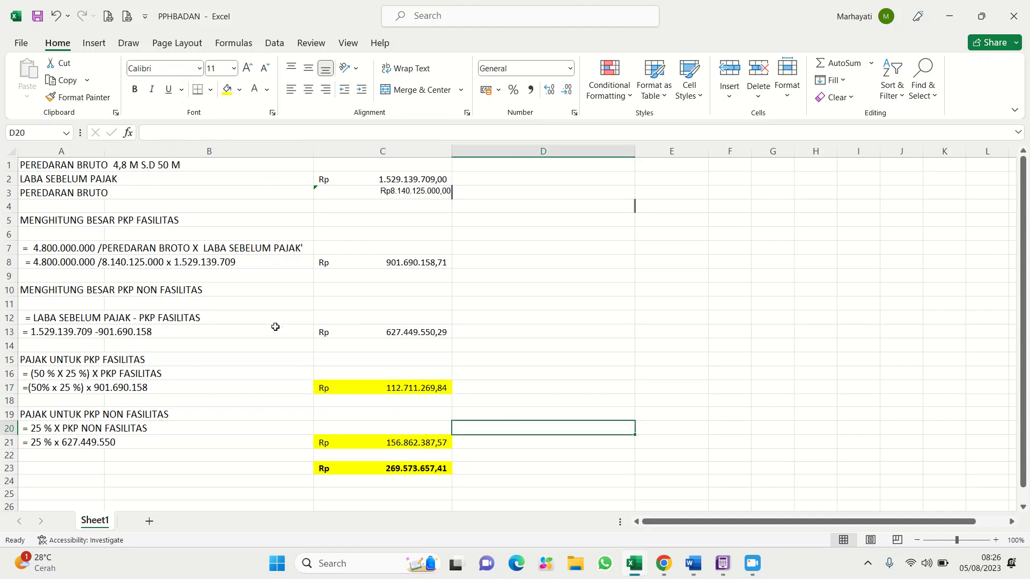
Save the workbook and restore its smaller window beside ABSS Accounting, showing the highlighted tax amounts.
{"action": "left_click", "coordinate": [39, 17]}
{"action": "double_click", "coordinate": [784, 21]}
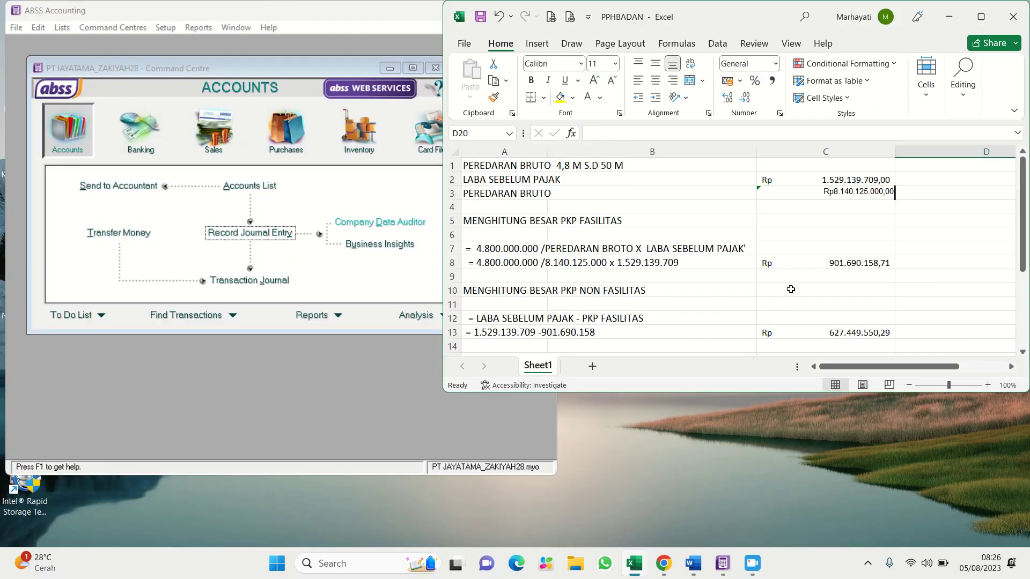
{"action": "scroll", "coordinate": [792, 291], "scroll_direction": "down", "scroll_amount": 4}
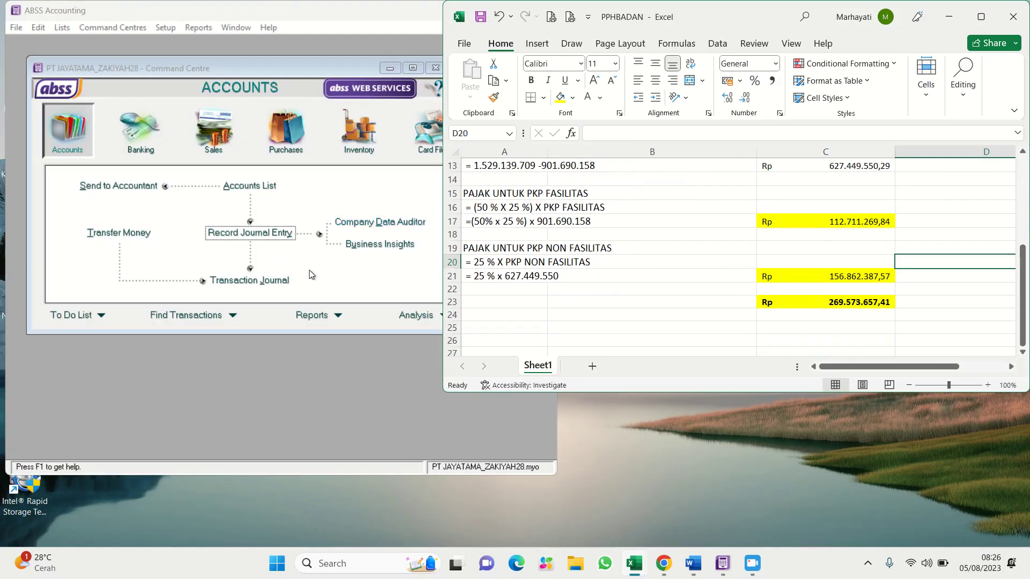
Start a journal entry in ABSS Accounting numbered 07/BM with the memo "AJP- PPh badan", consulting the memorial document in Word.
{"action": "left_click", "coordinate": [69, 135]}
{"action": "left_click", "coordinate": [250, 234]}
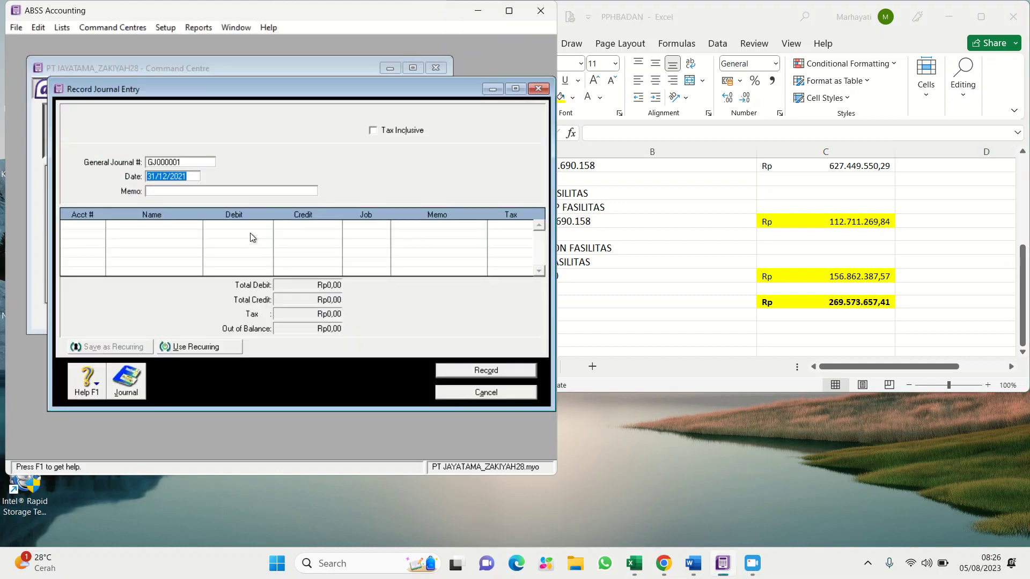
{"action": "left_click", "coordinate": [692, 563]}
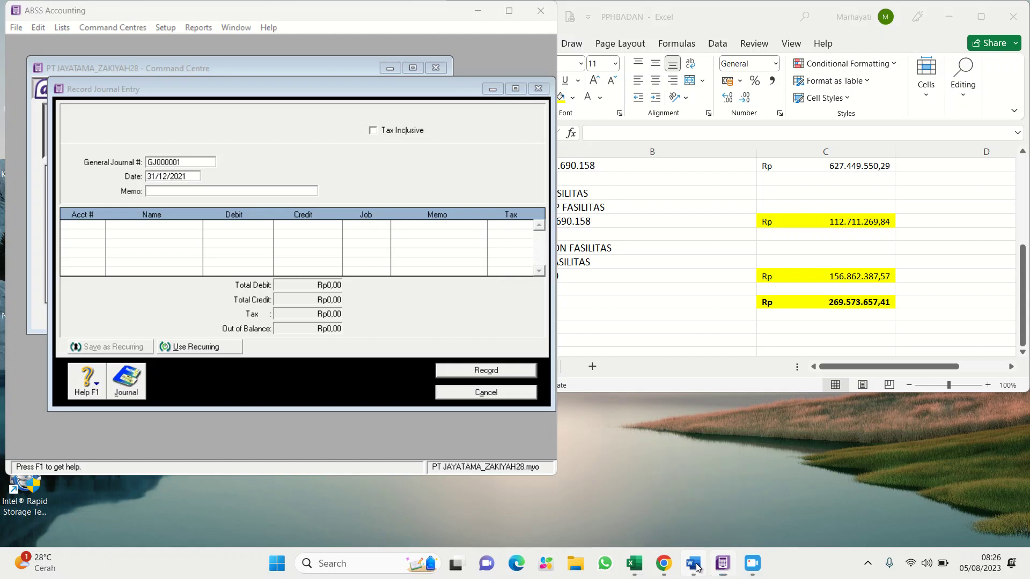
{"action": "left_click", "coordinate": [182, 162]}
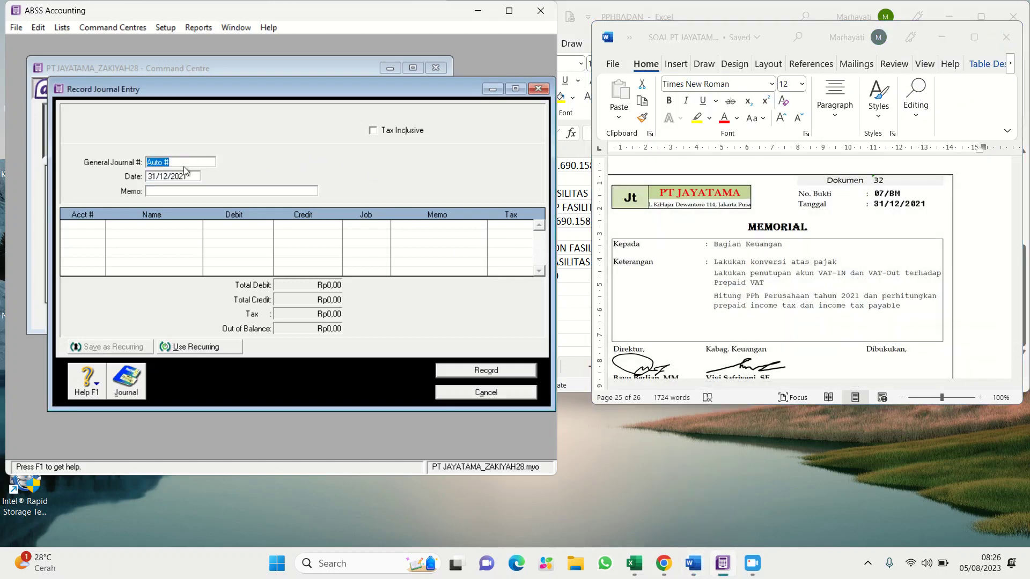
{"action": "type", "text": "07/BKM"}
{"action": "key", "text": "BackSpace"}
{"action": "key", "text": "BackSpace"}
{"action": "type", "text": "MAJP- PPh badan"}
Assign account 6-1108 Income Tax Expense to the first line of the journal entry.
{"action": "left_click", "coordinate": [91, 224]}
{"action": "left_click", "coordinate": [99, 225]}
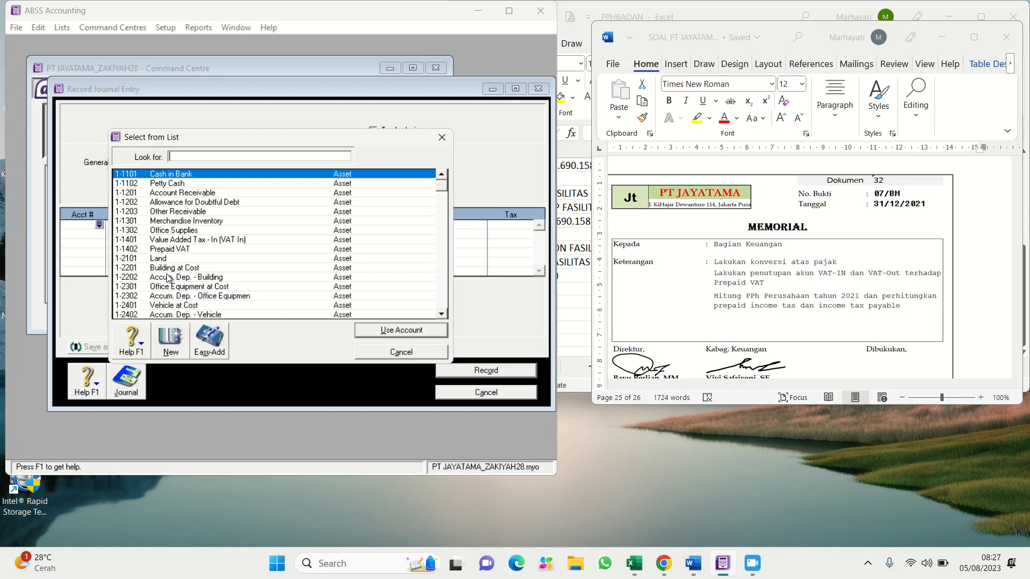
{"action": "scroll", "coordinate": [168, 278], "scroll_direction": "down", "scroll_amount": 4}
{"action": "scroll", "coordinate": [165, 278], "scroll_direction": "down", "scroll_amount": 10}
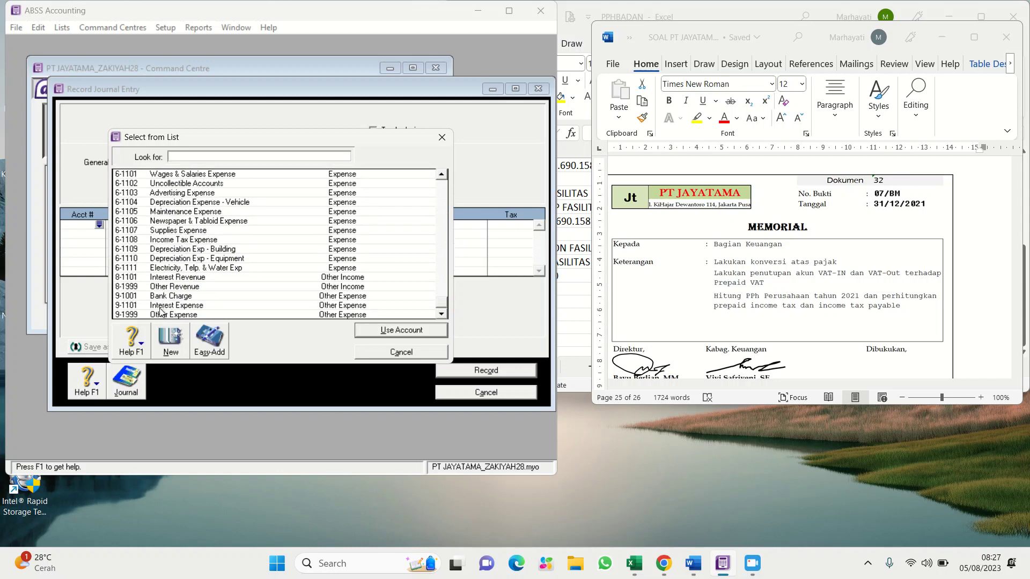
{"action": "left_click", "coordinate": [177, 241]}
{"action": "left_click", "coordinate": [401, 331]}
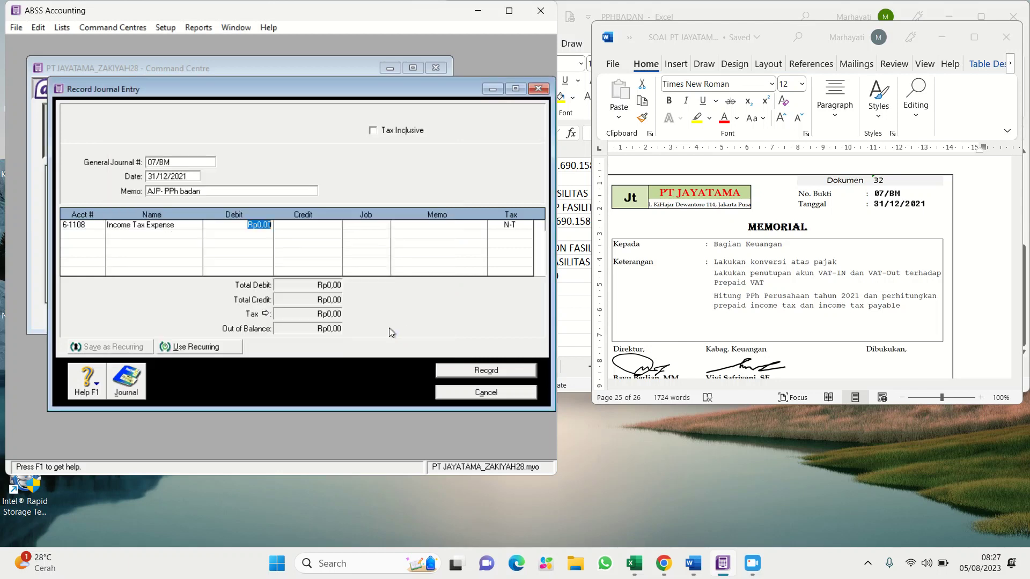
Assign account 2-1205 Income Tax Payable to the second line of the journal entry.
{"action": "left_click", "coordinate": [102, 236]}
{"action": "left_click", "coordinate": [100, 234]}
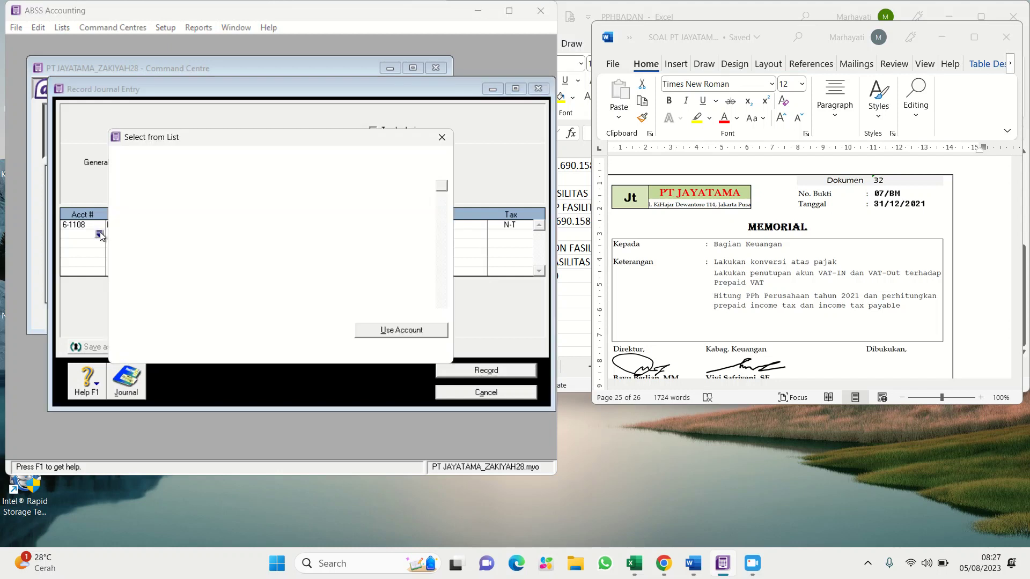
{"action": "scroll", "coordinate": [154, 243], "scroll_direction": "down", "scroll_amount": 3}
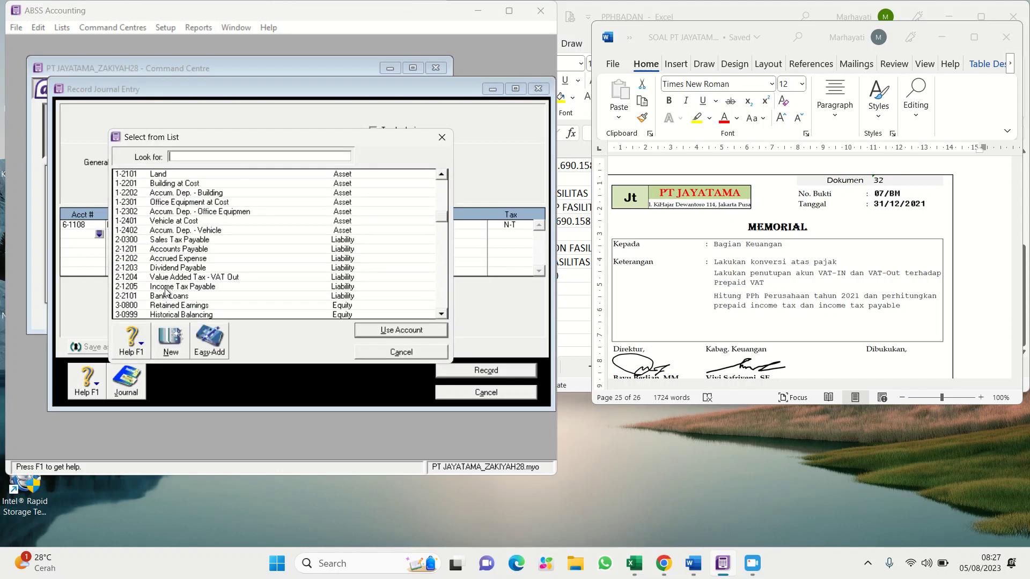
{"action": "scroll", "coordinate": [165, 293], "scroll_direction": "down", "scroll_amount": 1}
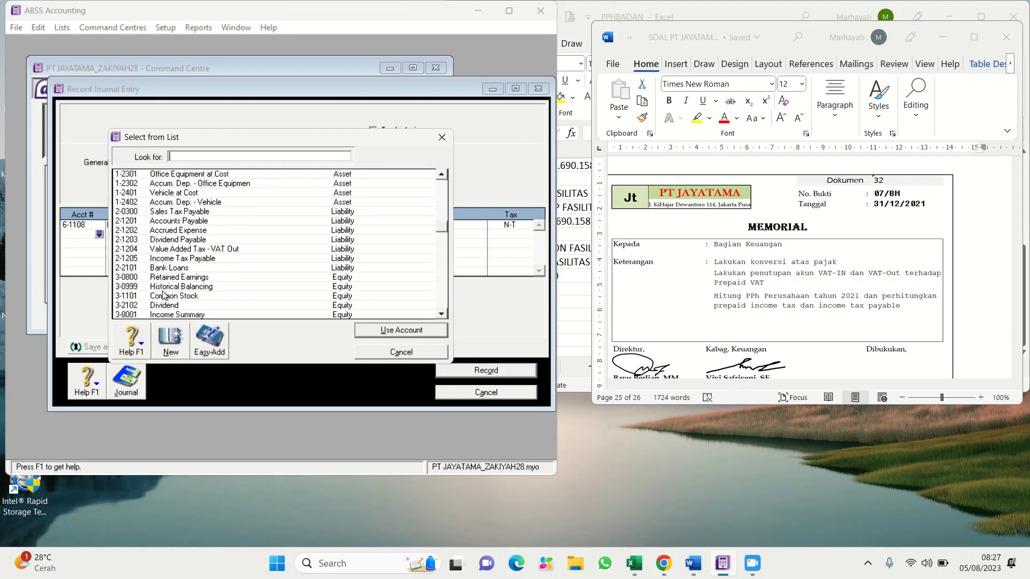
{"action": "left_click", "coordinate": [168, 260]}
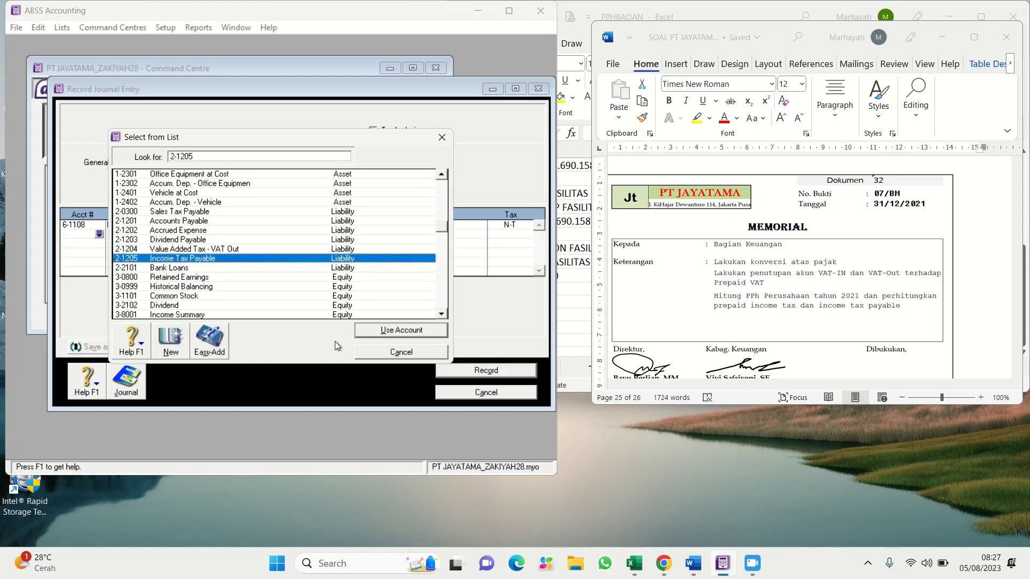
{"action": "left_click", "coordinate": [374, 329]}
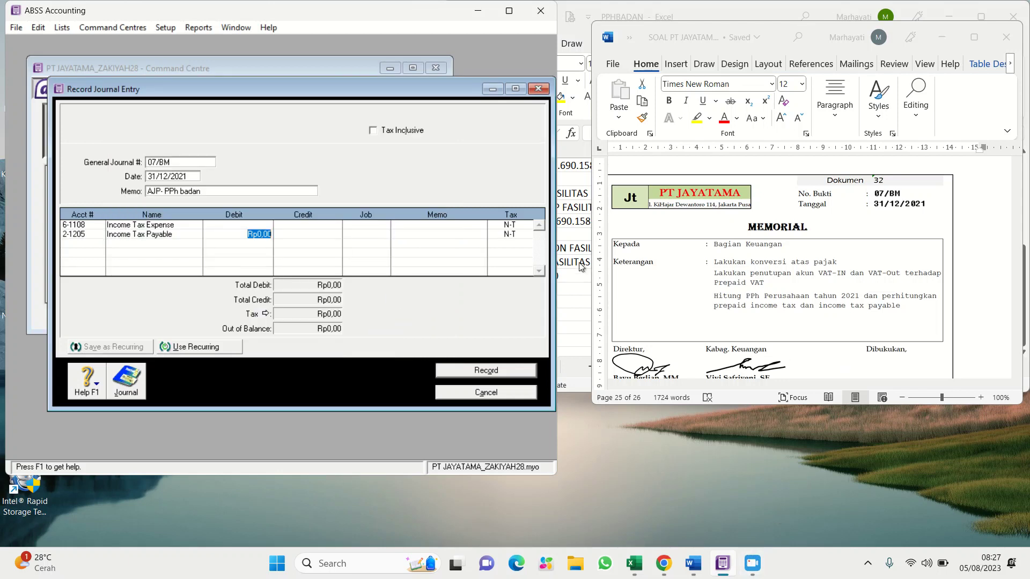
Consult the total tax in the PPHBADAN workbook and enter 269.573.657,00 as Income Tax Expense debit and Income Tax Payable credit.
{"action": "left_click", "coordinate": [583, 311]}
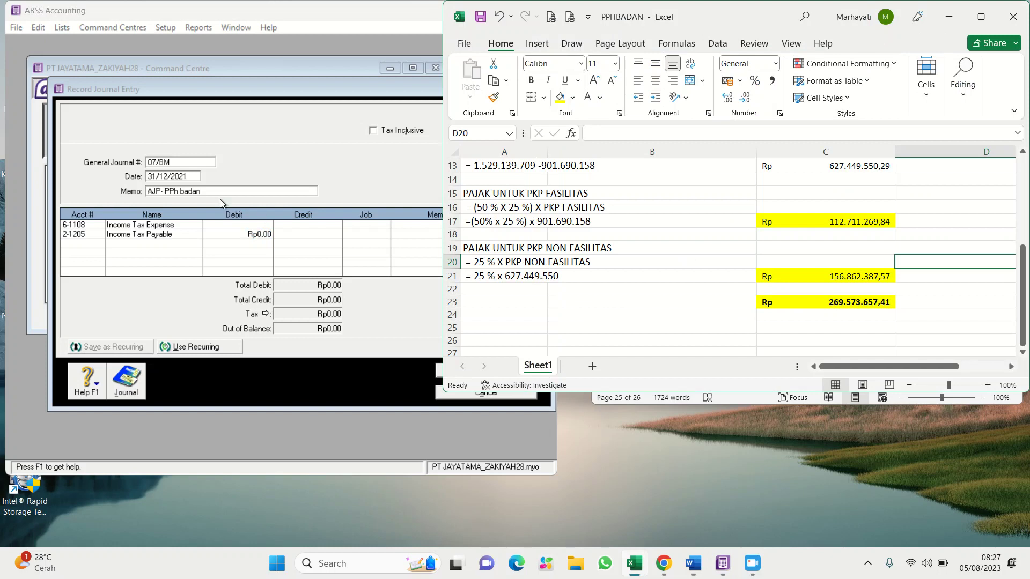
{"action": "left_click", "coordinate": [224, 223]}
{"action": "type", "text": "269.573.657,00"}
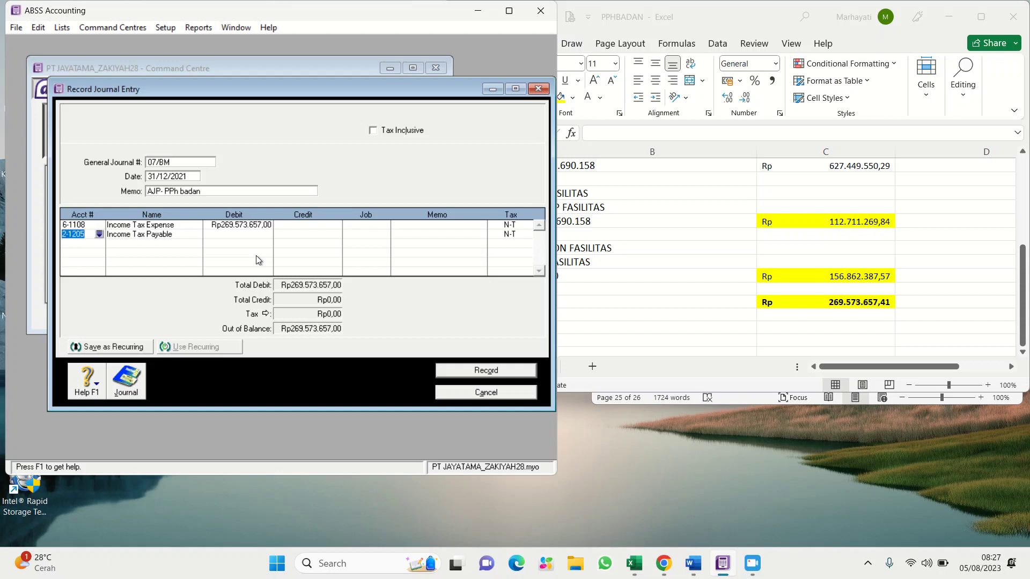
{"action": "left_click", "coordinate": [314, 236]}
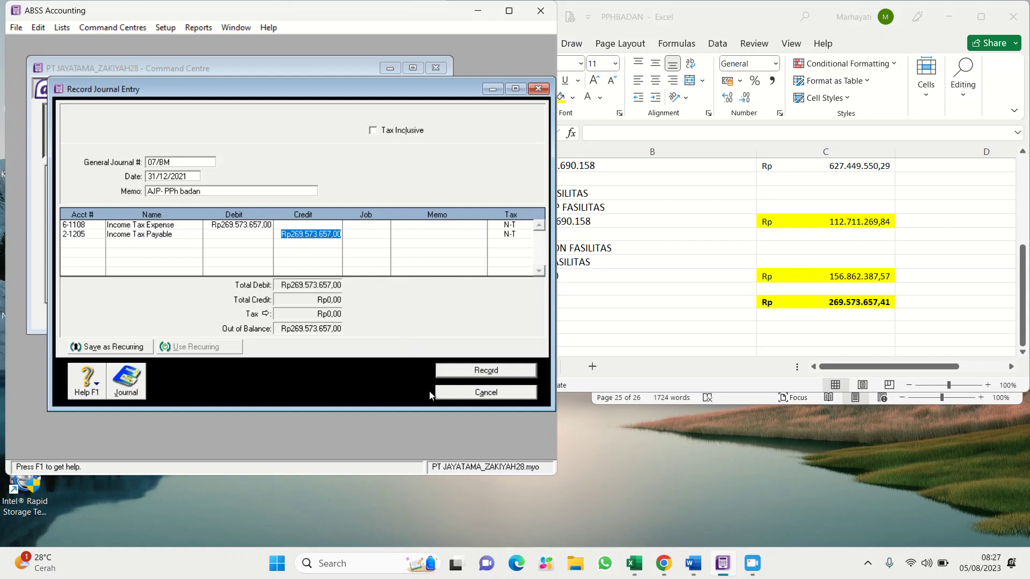
Minimize the PPHBADAN workbook, record the 07/BM journal entry in ABSS Accounting and close the entry window.
{"action": "left_click", "coordinate": [542, 517]}
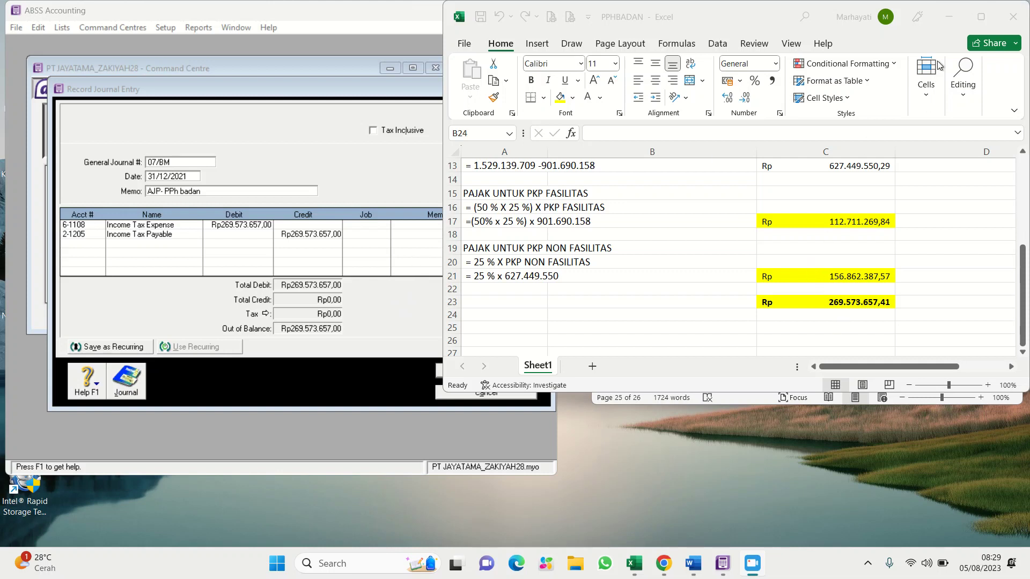
{"action": "left_click", "coordinate": [948, 24]}
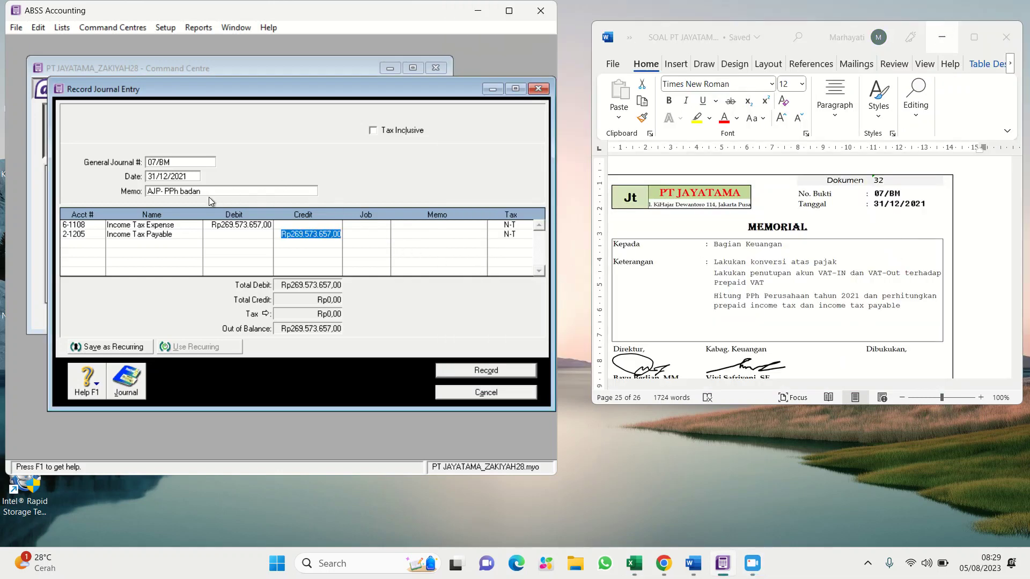
{"action": "left_click", "coordinate": [474, 373]}
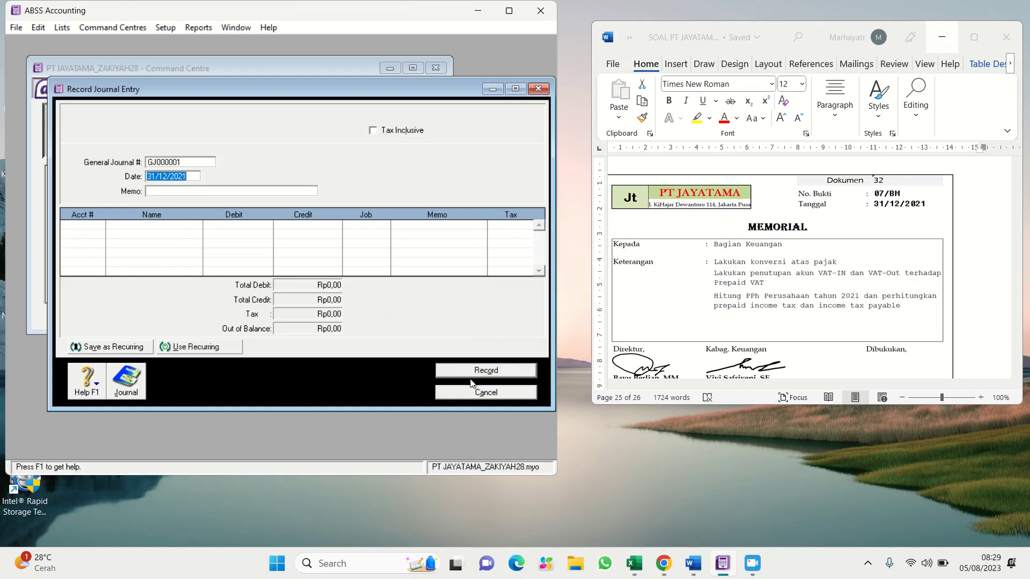
{"action": "left_click", "coordinate": [476, 397]}
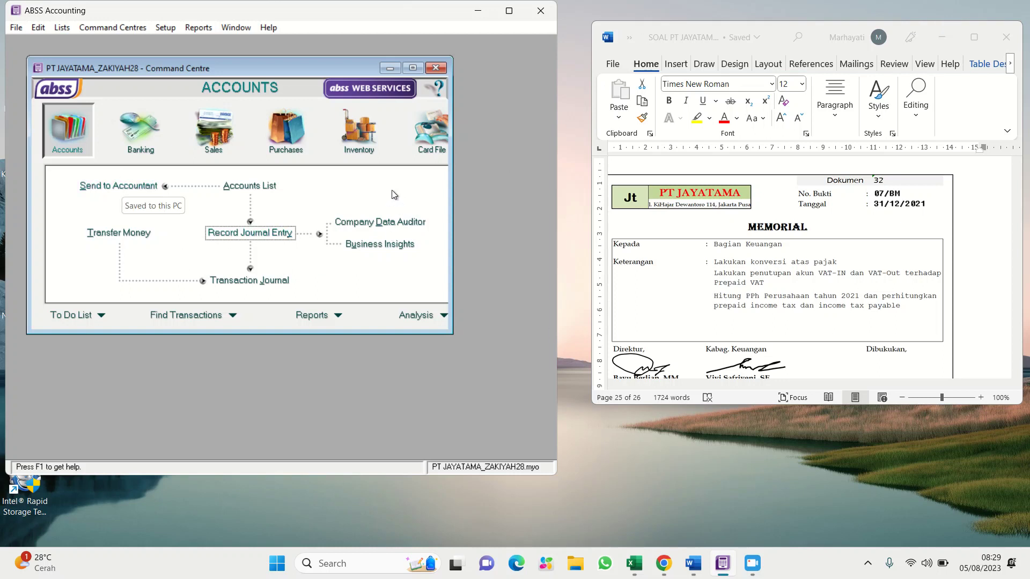
Show the general journal transactions dated from 01/01/2021 to 31/12/2021 in the Transaction Journal.
{"action": "left_click", "coordinate": [252, 283]}
{"action": "left_click", "coordinate": [137, 110]}
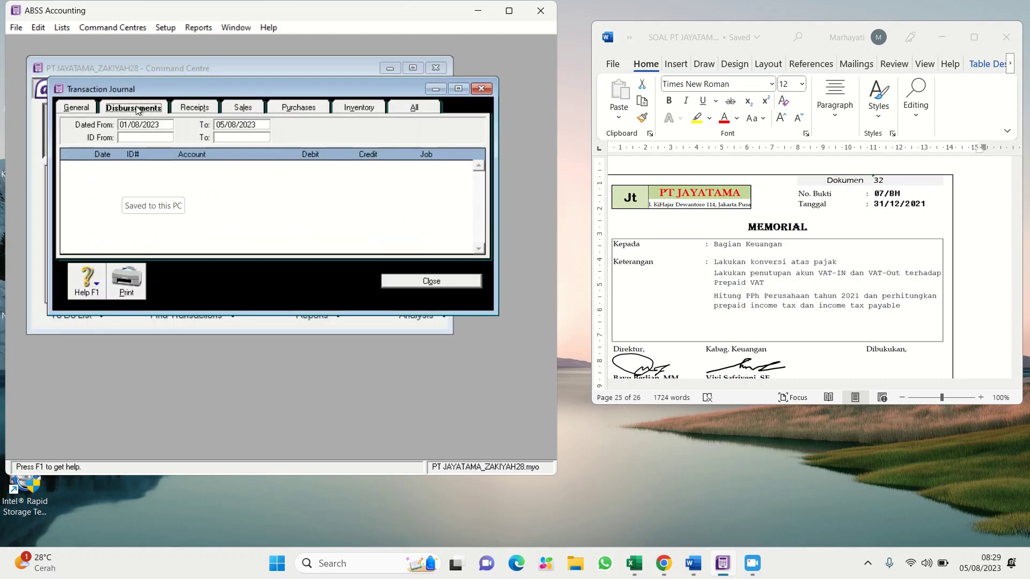
{"action": "left_click", "coordinate": [91, 111]}
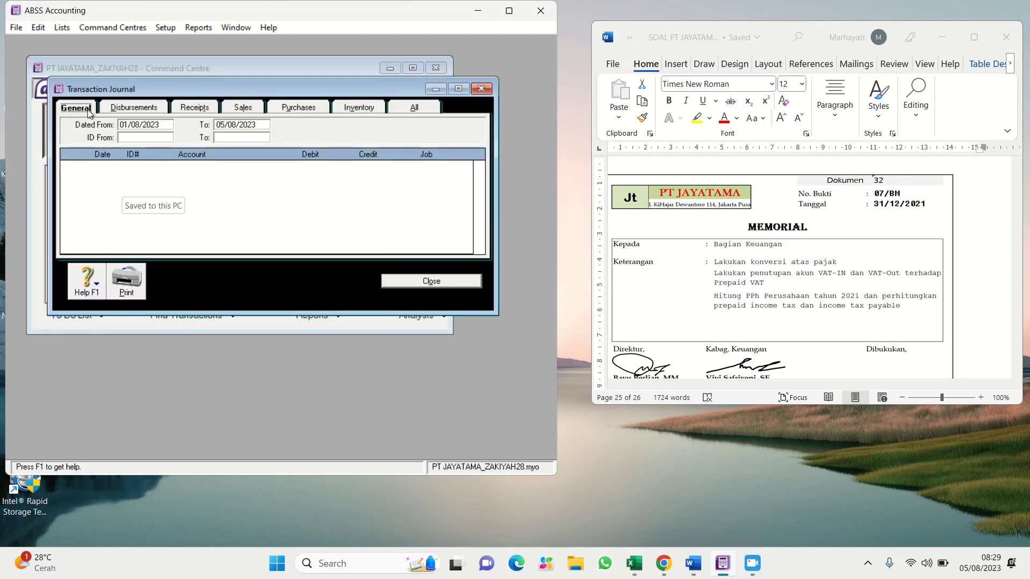
{"action": "left_click", "coordinate": [152, 125]}
{"action": "type", "text": "01/01/2021"}
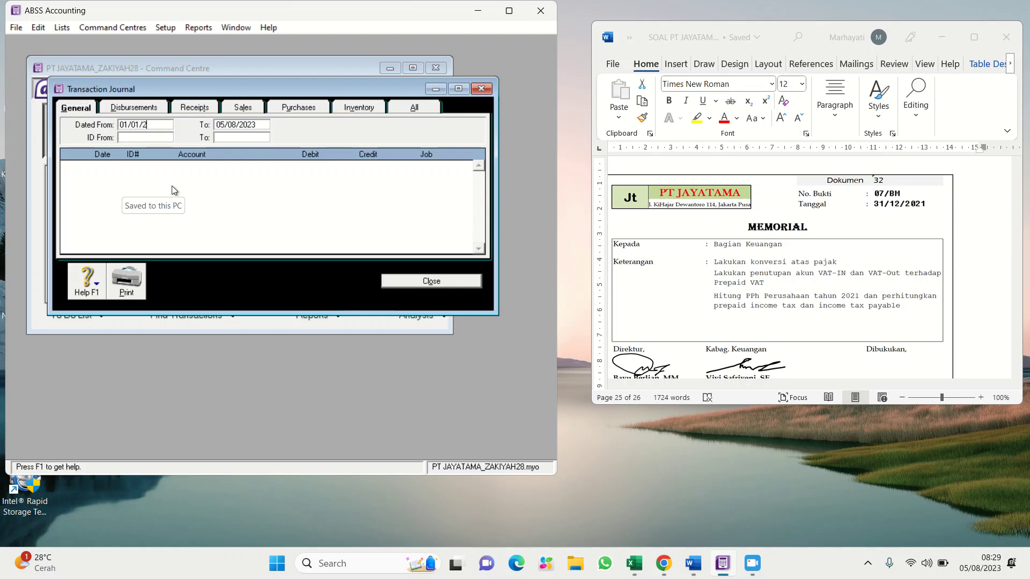
{"action": "left_click", "coordinate": [240, 124]}
{"action": "type", "text": "31/12/2021"}
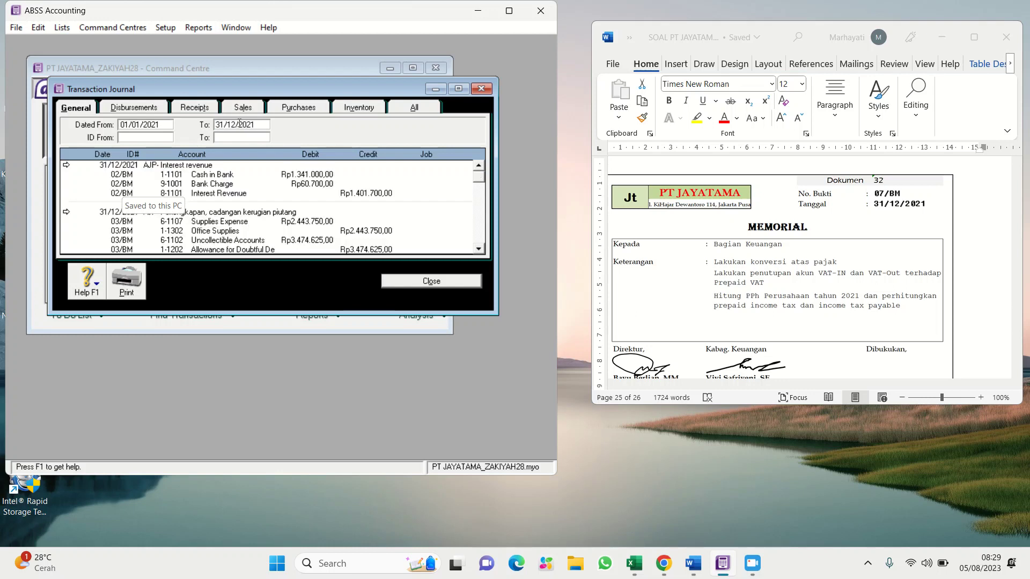
Review the disbursement, receipt, sales, purchase and inventory transactions for the same 2021 period.
{"action": "left_click", "coordinate": [89, 110]}
{"action": "left_click", "coordinate": [136, 109]}
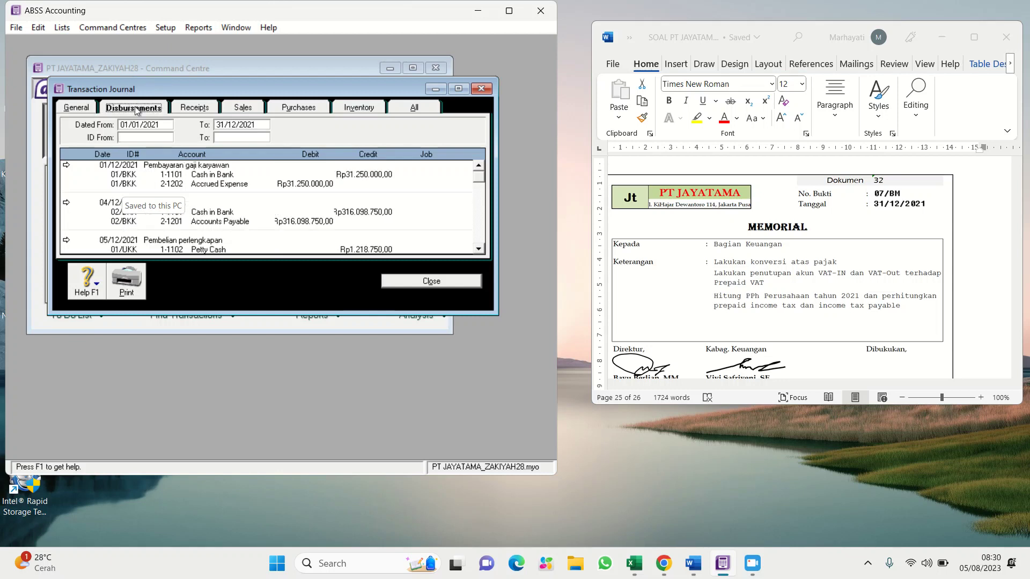
{"action": "left_click", "coordinate": [186, 107]}
{"action": "left_click", "coordinate": [236, 109]}
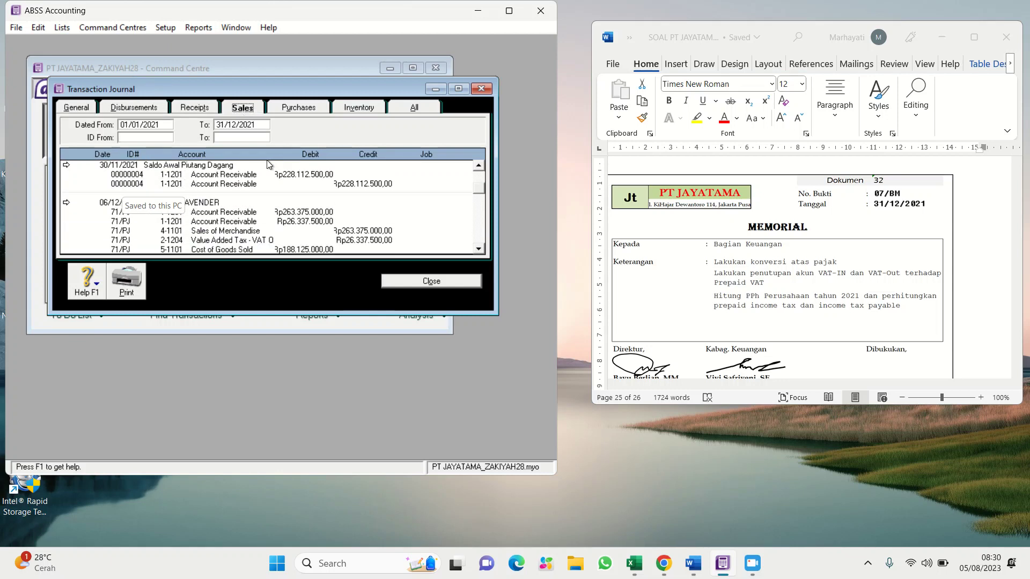
{"action": "scroll", "coordinate": [269, 163], "scroll_direction": "down", "scroll_amount": 3}
{"action": "left_click", "coordinate": [311, 110]}
{"action": "scroll", "coordinate": [292, 191], "scroll_direction": "down", "scroll_amount": 5}
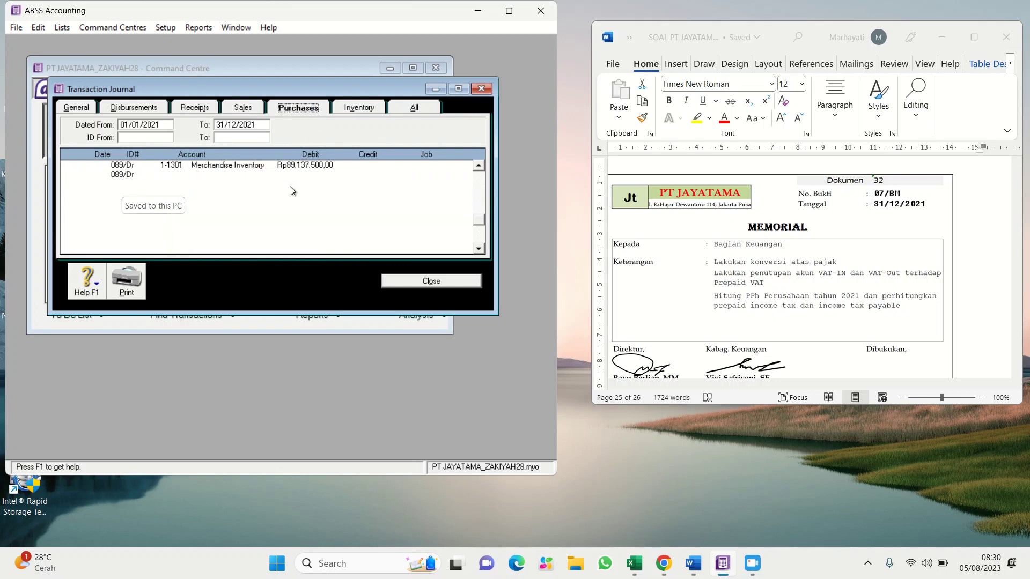
{"action": "scroll", "coordinate": [292, 191], "scroll_direction": "up", "scroll_amount": 5}
{"action": "left_click", "coordinate": [349, 110]}
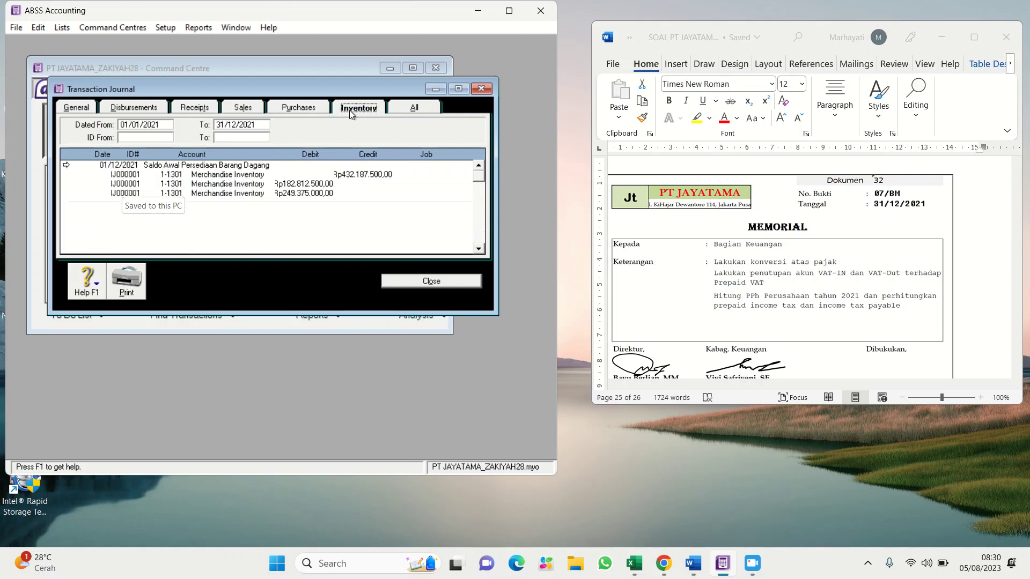
Look through the combined list of all 2021 transactions and close the Transaction Journal.
{"action": "left_click", "coordinate": [414, 109]}
{"action": "scroll", "coordinate": [300, 185], "scroll_direction": "down", "scroll_amount": 10}
{"action": "scroll", "coordinate": [289, 197], "scroll_direction": "up", "scroll_amount": 5}
{"action": "scroll", "coordinate": [290, 197], "scroll_direction": "down", "scroll_amount": 4}
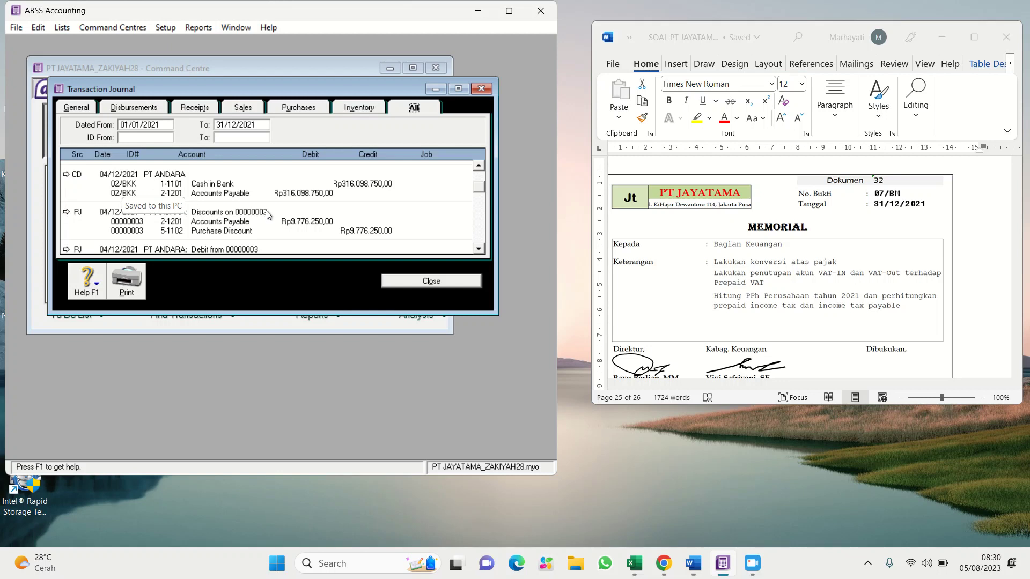
{"action": "scroll", "coordinate": [266, 210], "scroll_direction": "down", "scroll_amount": 5}
{"action": "scroll", "coordinate": [312, 246], "scroll_direction": "down", "scroll_amount": 1}
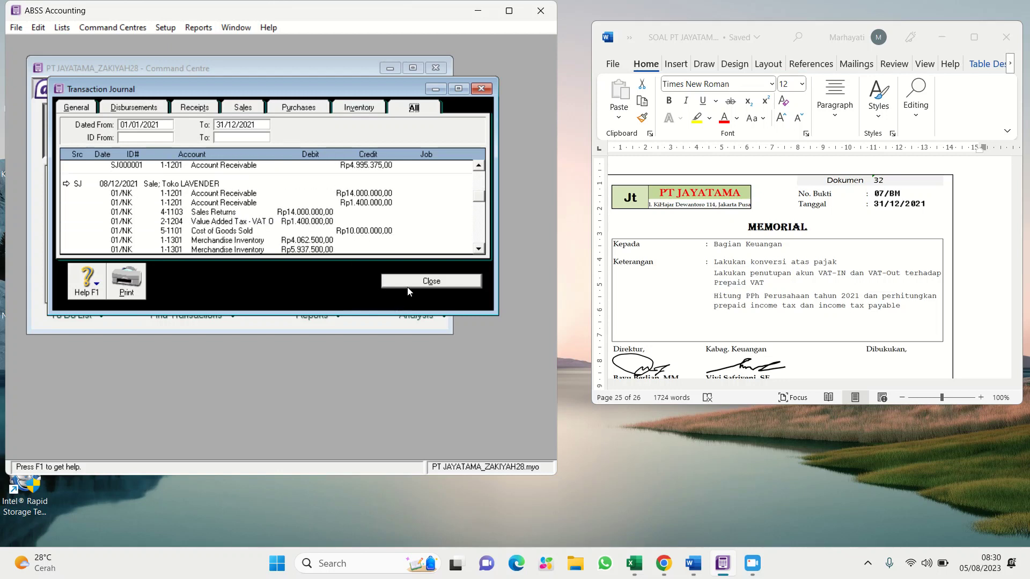
{"action": "left_click", "coordinate": [413, 277]}
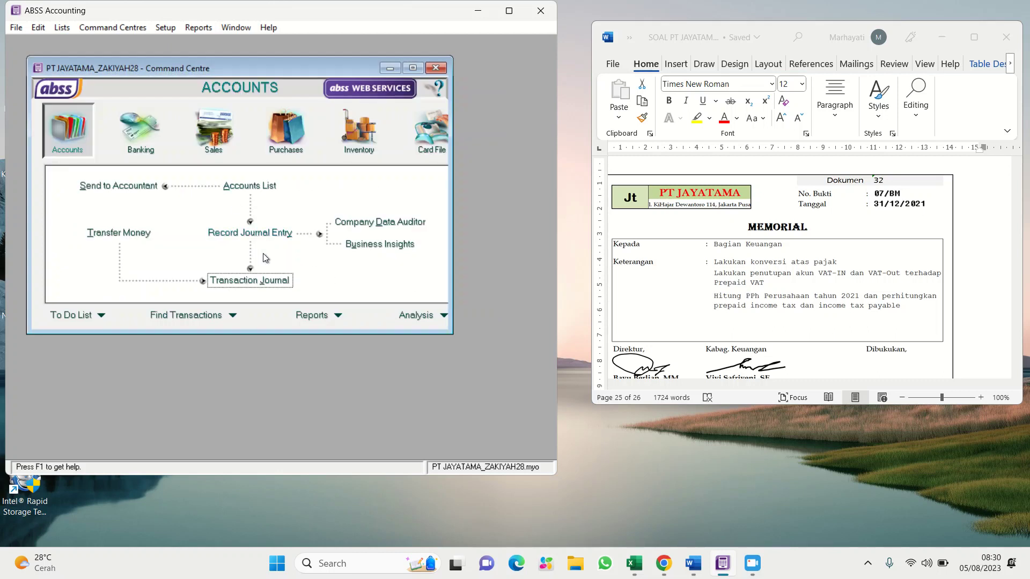